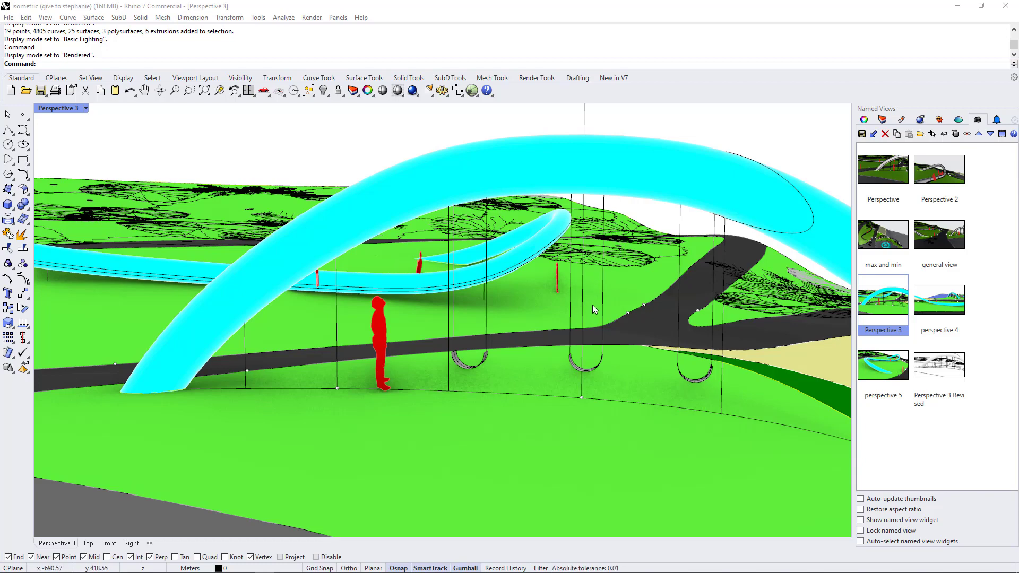
Restore the saved Perspective 3 named view of the arch and swings
right_drag(593, 305, 450, 287)
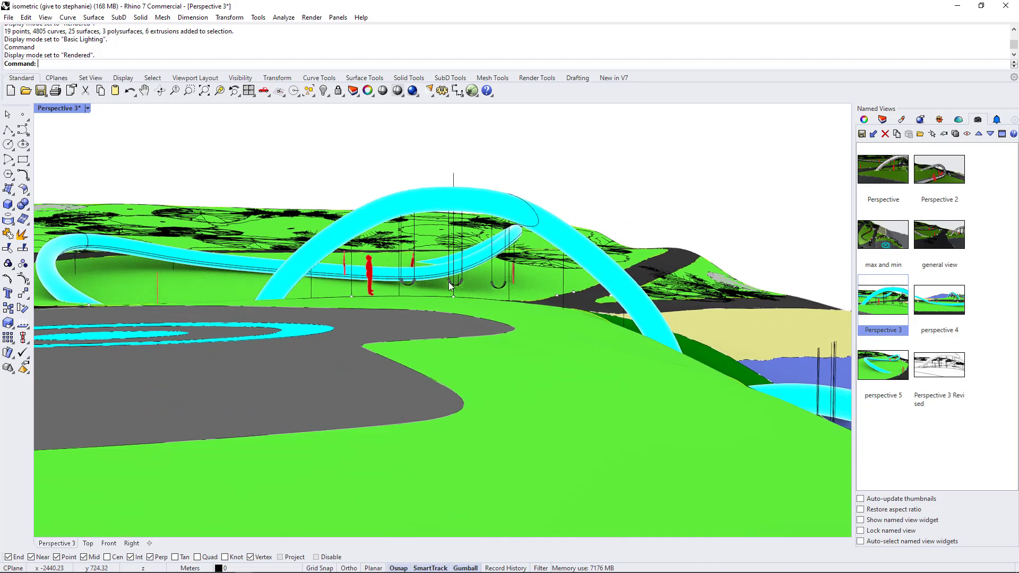
double_click(884, 312)
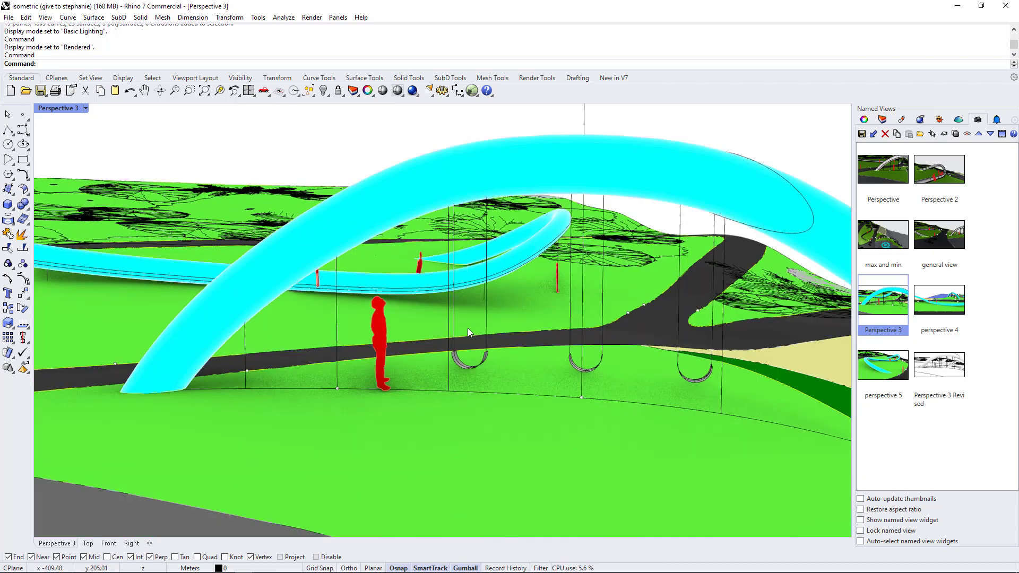
click(386, 325)
click(423, 266)
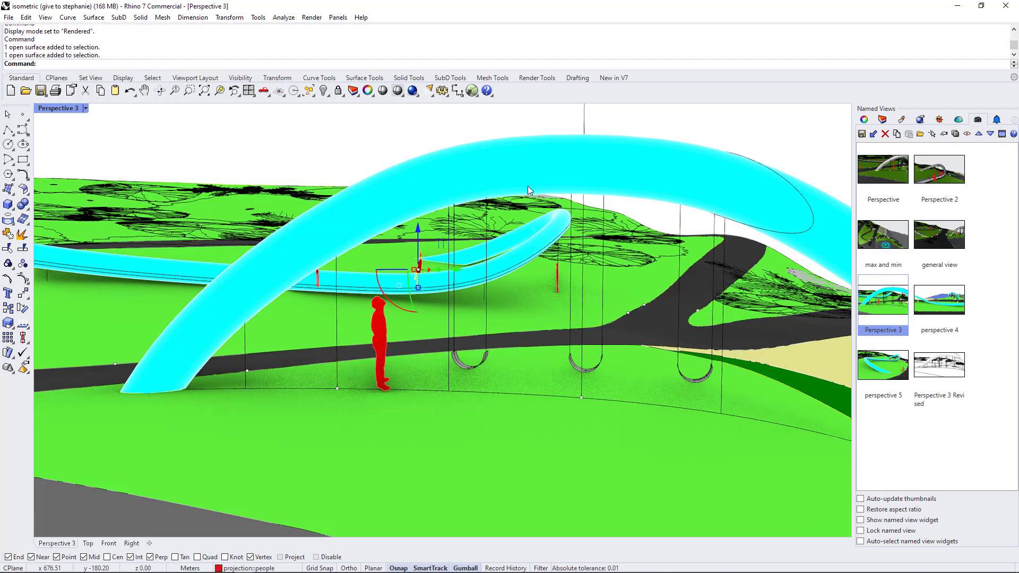
key(Escape)
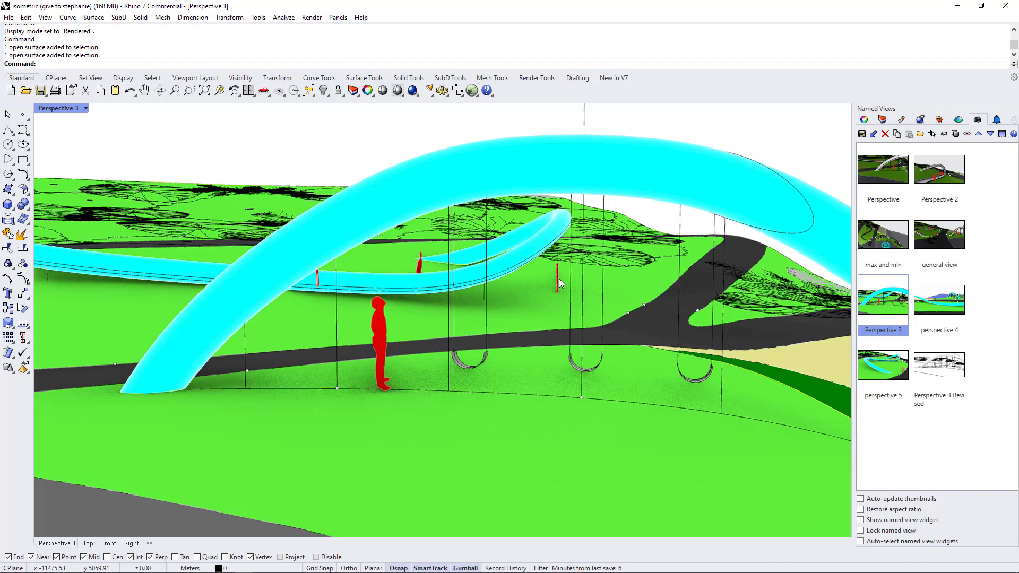
click(590, 252)
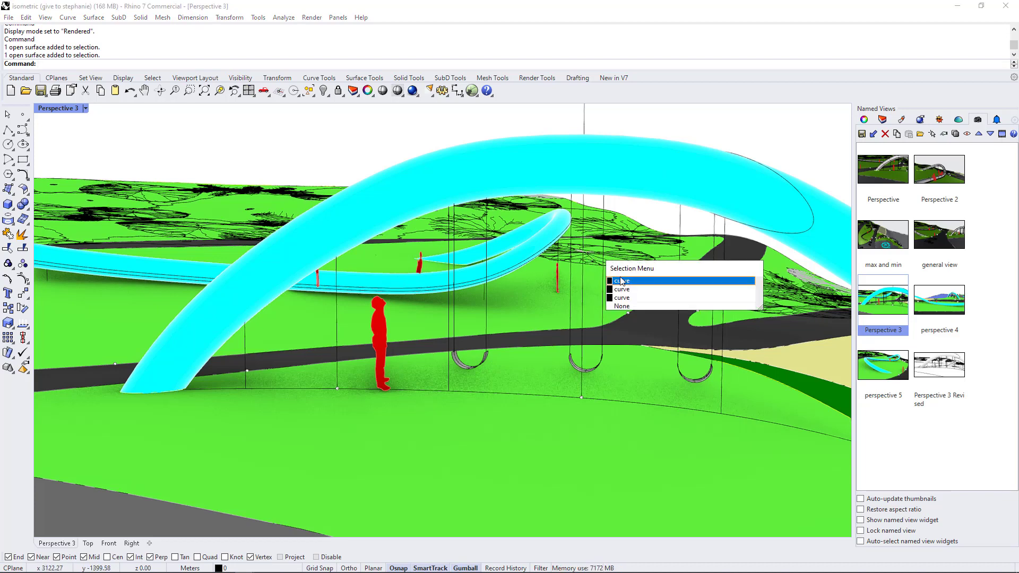
key(Escape)
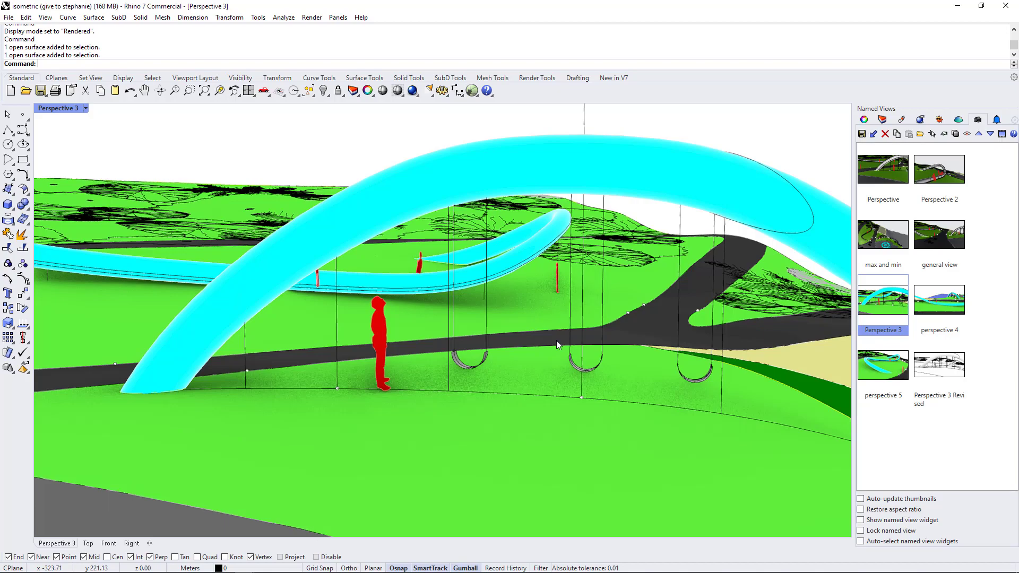
Set the Perspective 3 viewport's display mode to Basic Lighting and frame the arch with the swings and standing figure
mouse_move(496, 313)
right_down()
mouse_move(487, 322)
mouse_move(480, 314)
right_up()
click(88, 108)
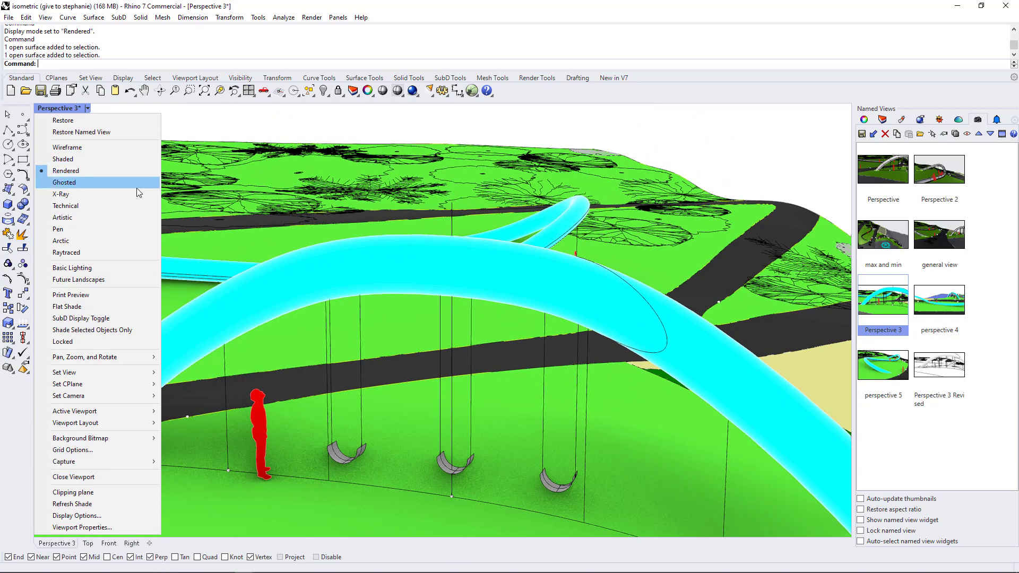
click(725, 150)
right_drag(725, 150, 540, 304)
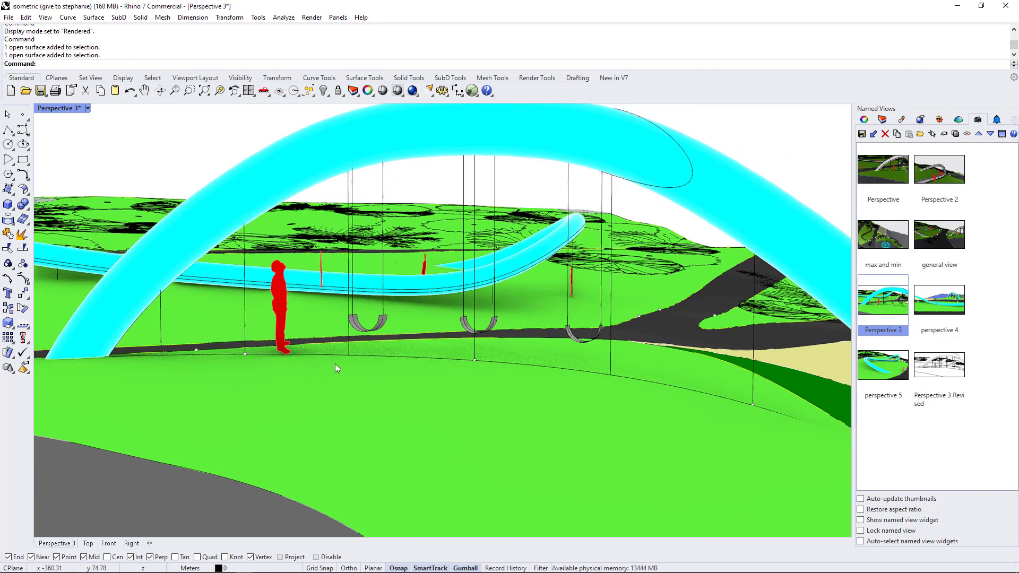
right_drag(336, 364, 308, 388)
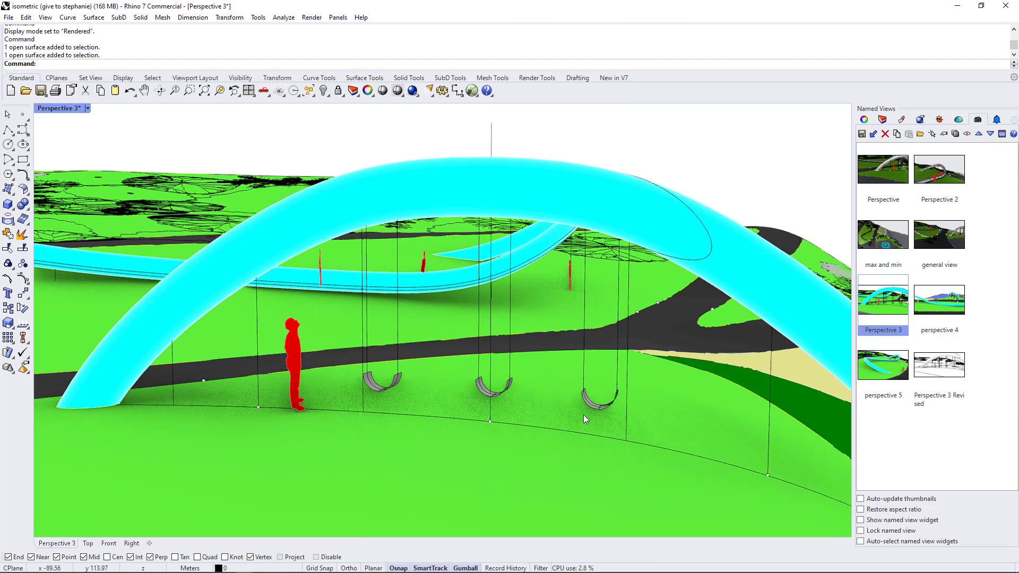
right_drag(537, 412, 535, 431)
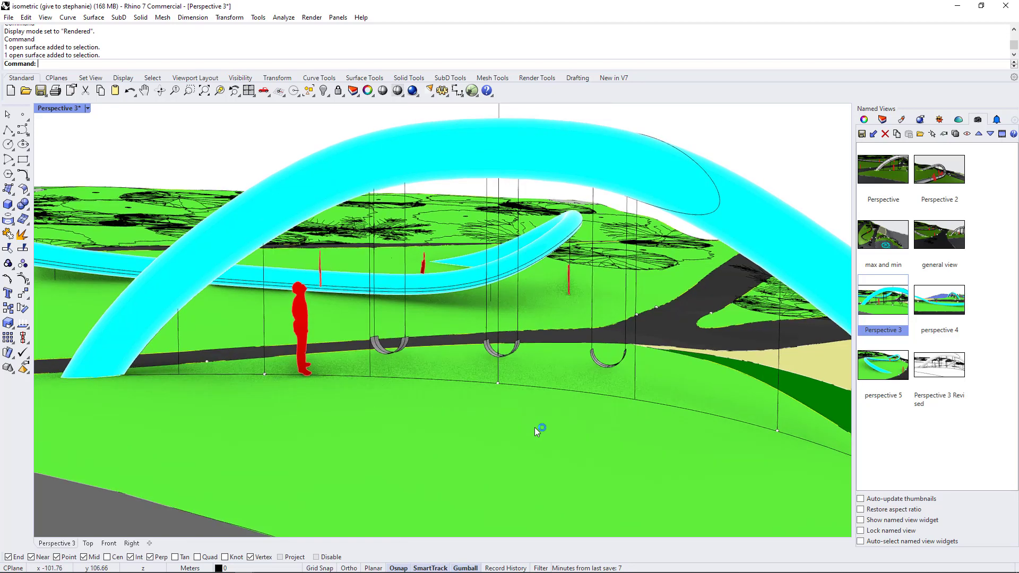
click(85, 109)
click(80, 268)
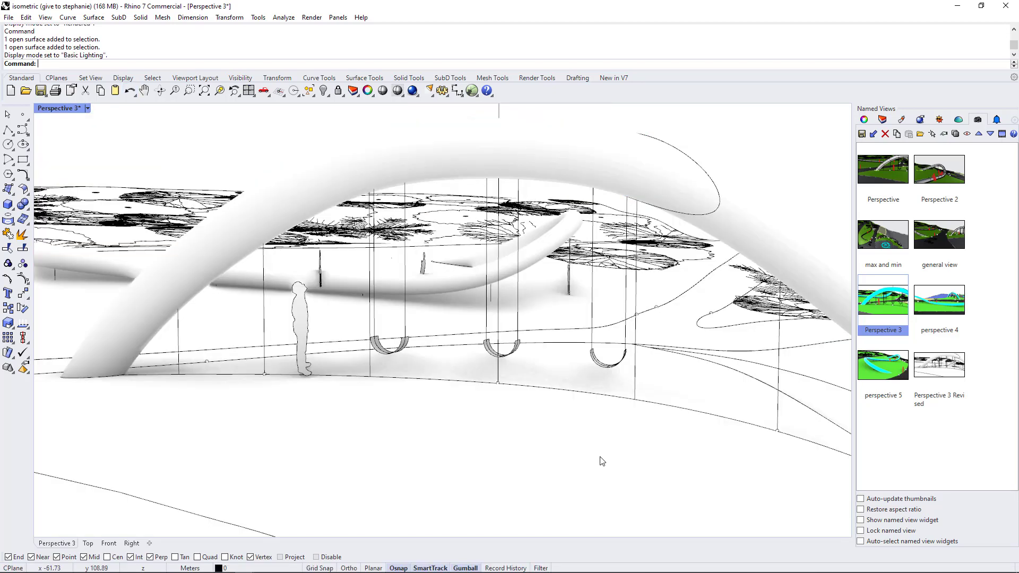
right_drag(579, 362, 562, 367)
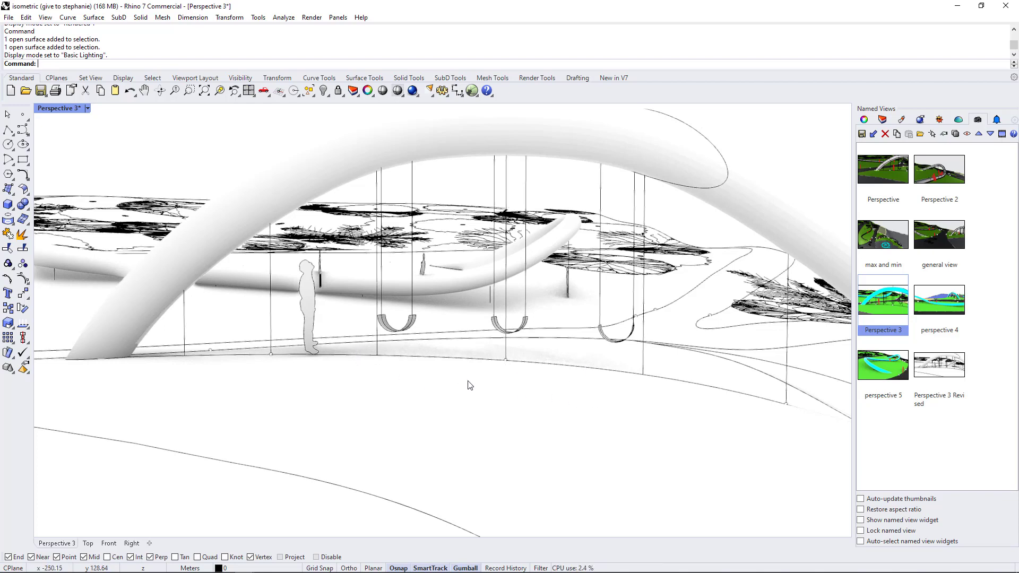
right_drag(532, 348, 538, 348)
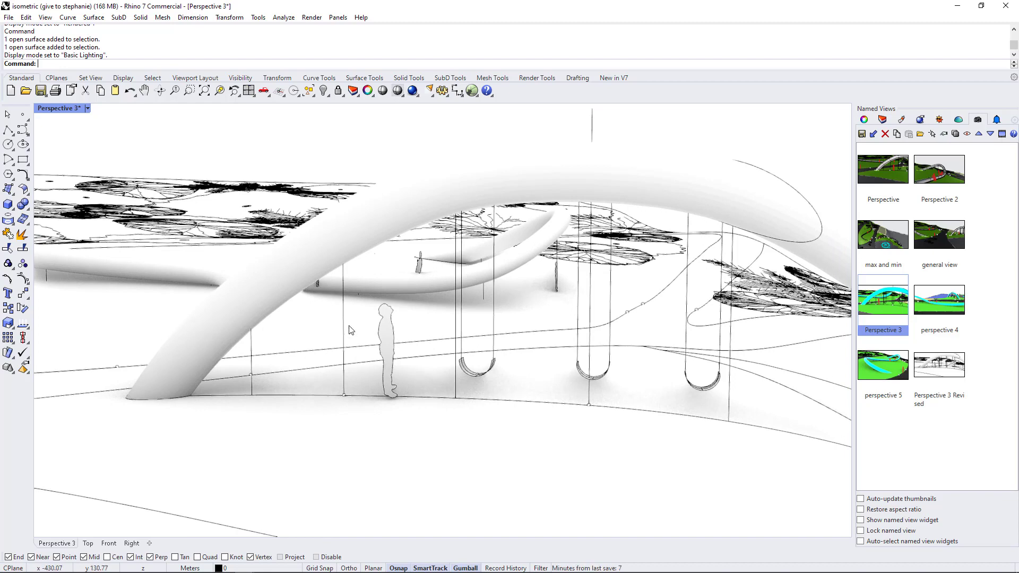
Open the Rendering settings and bring the backdrop and lighting options into view
click(922, 120)
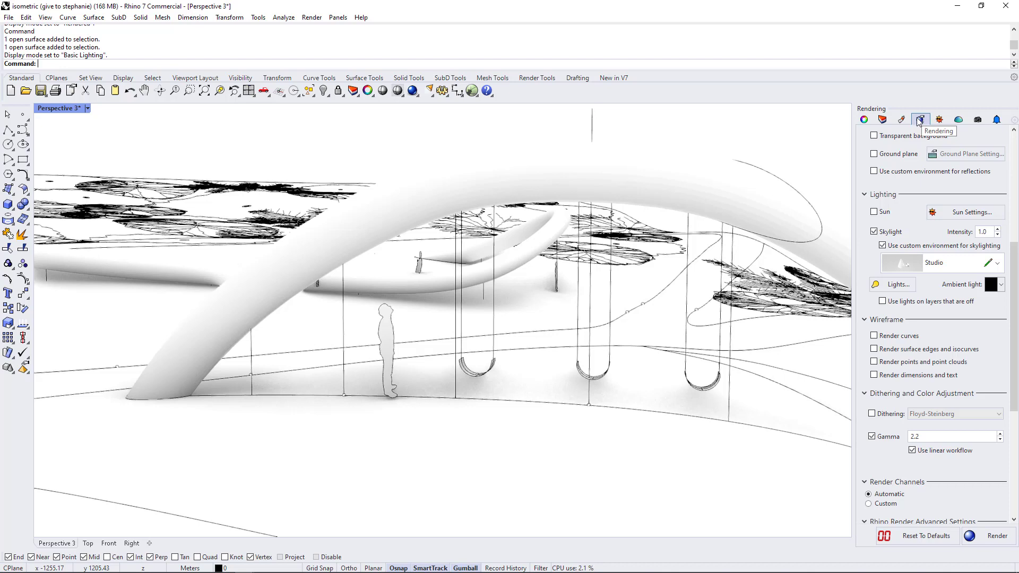
click(1015, 121)
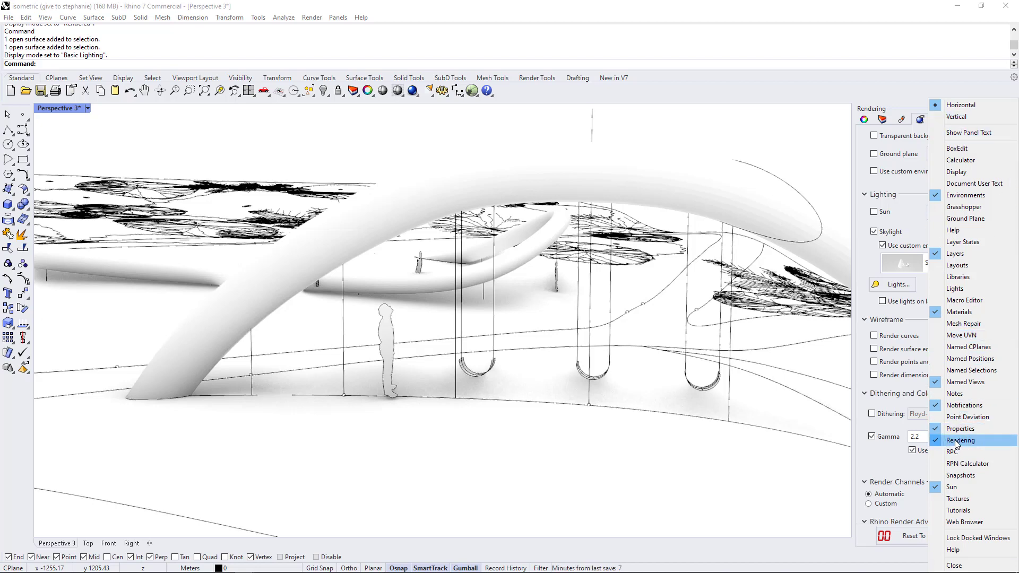
click(882, 104)
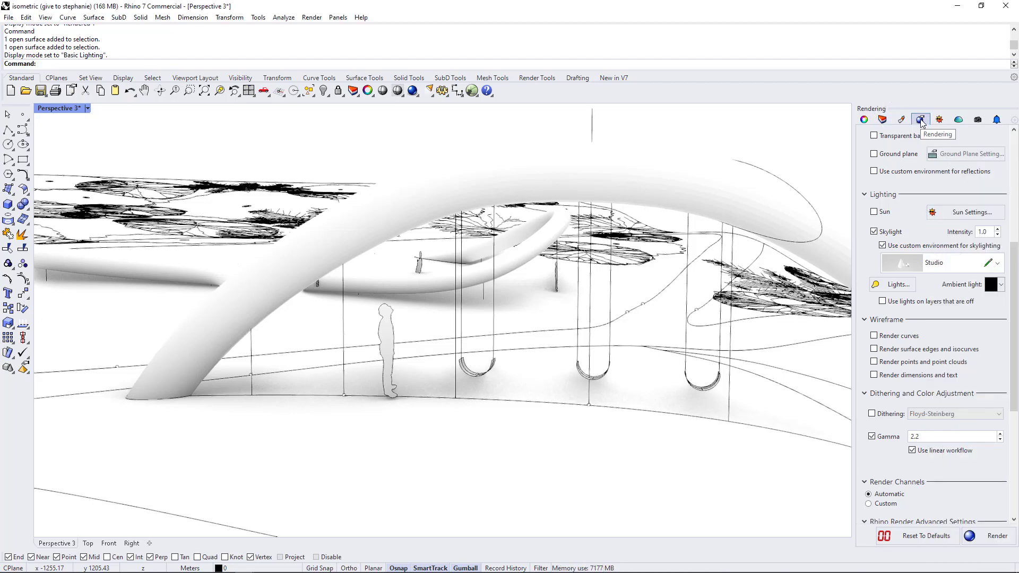
scroll(920, 151, up, 5)
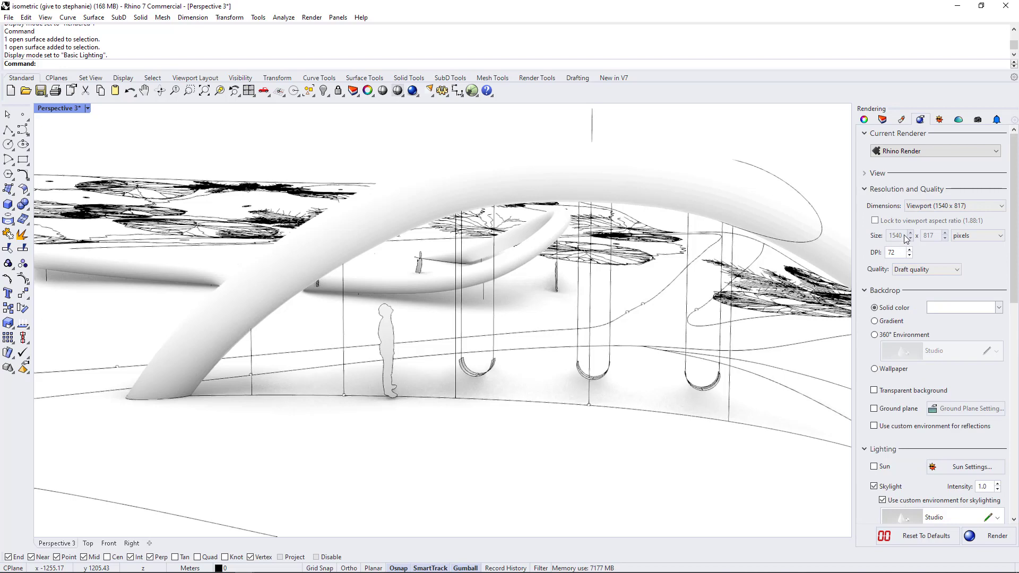
scroll(887, 265, down, 1)
scroll(903, 273, down, 1)
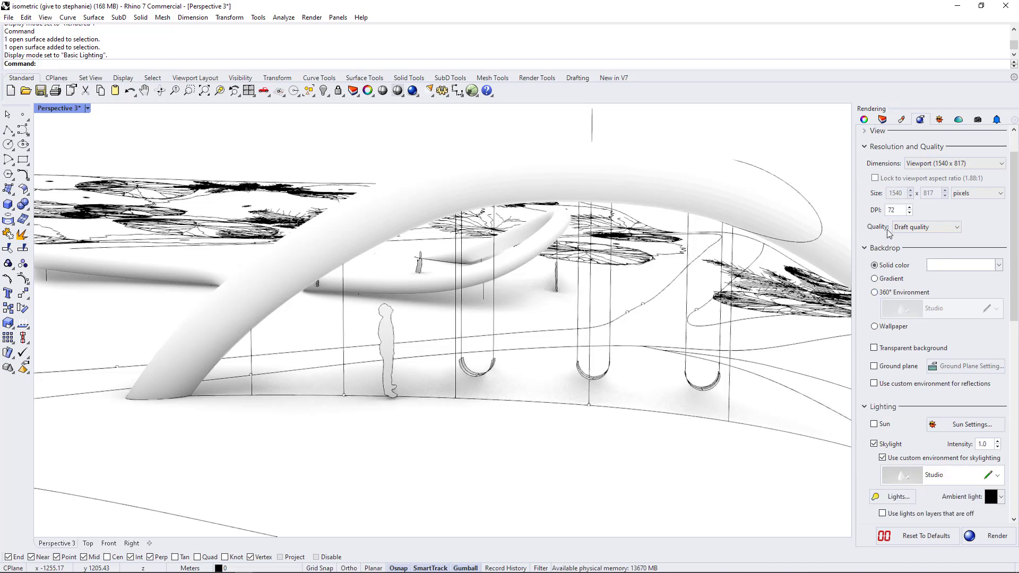
Set the render backdrop to Gradient with a warm off-white lower colour, RGB 235, 234, 227
click(882, 281)
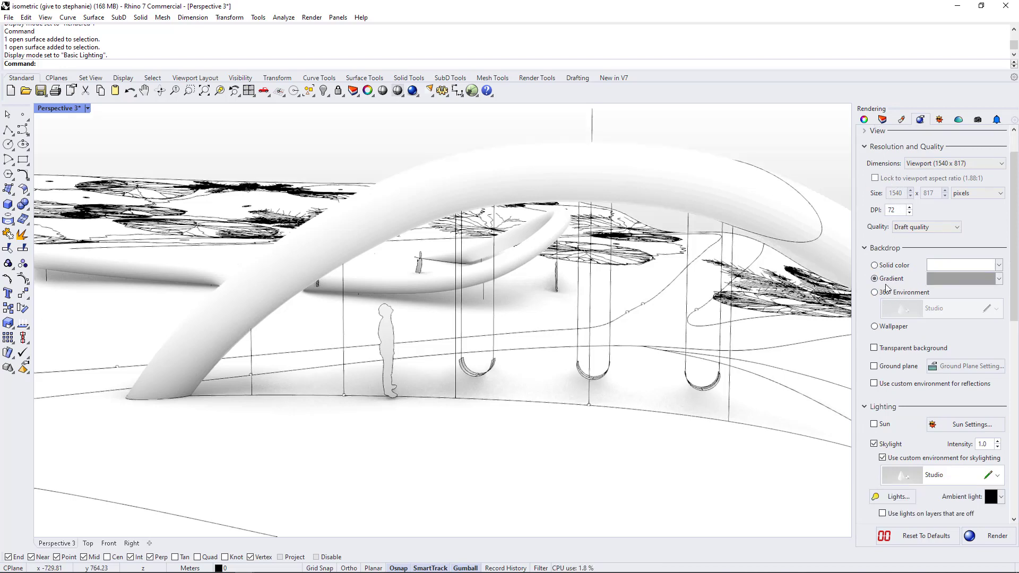
click(939, 281)
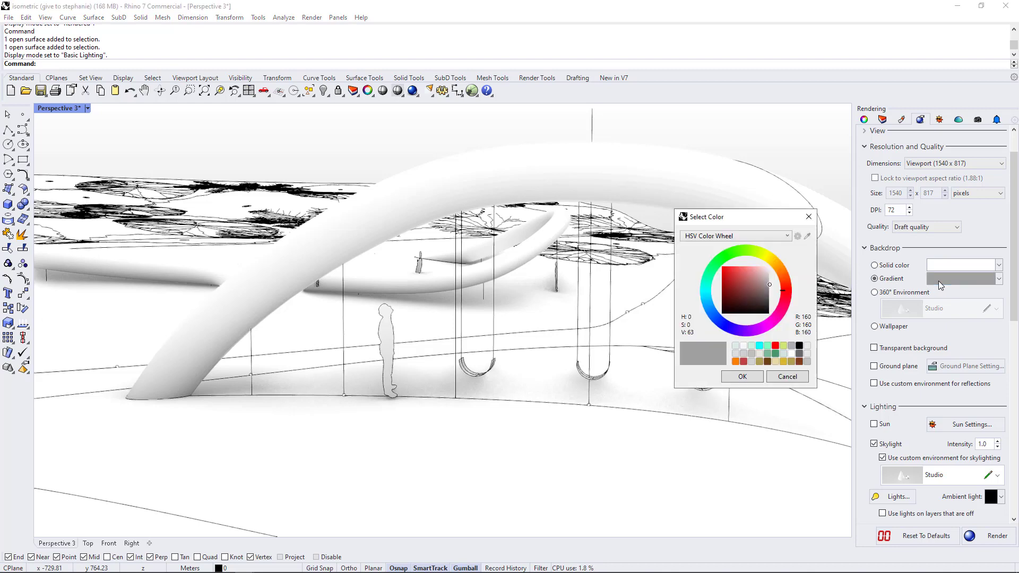
click(771, 257)
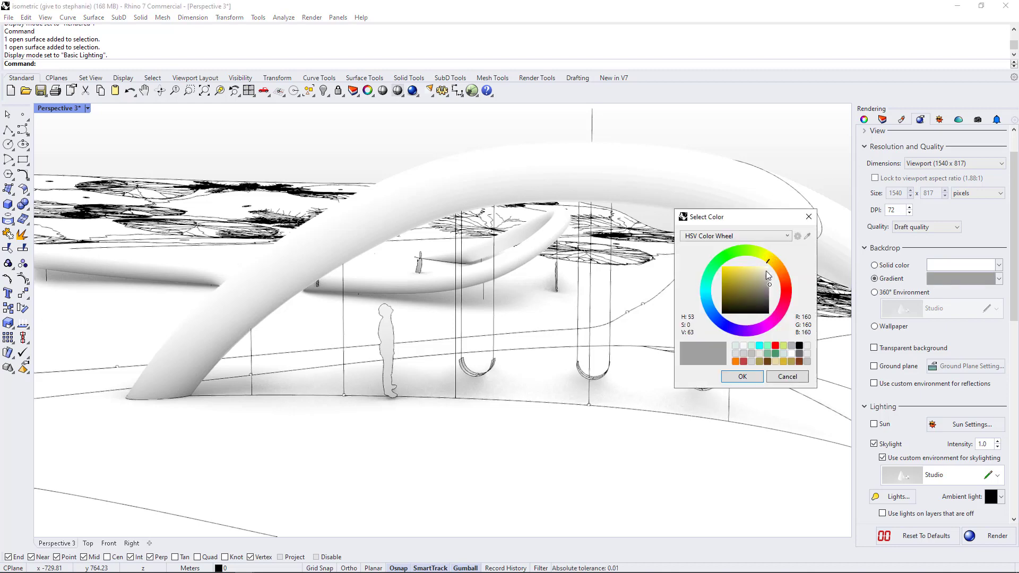
click(768, 272)
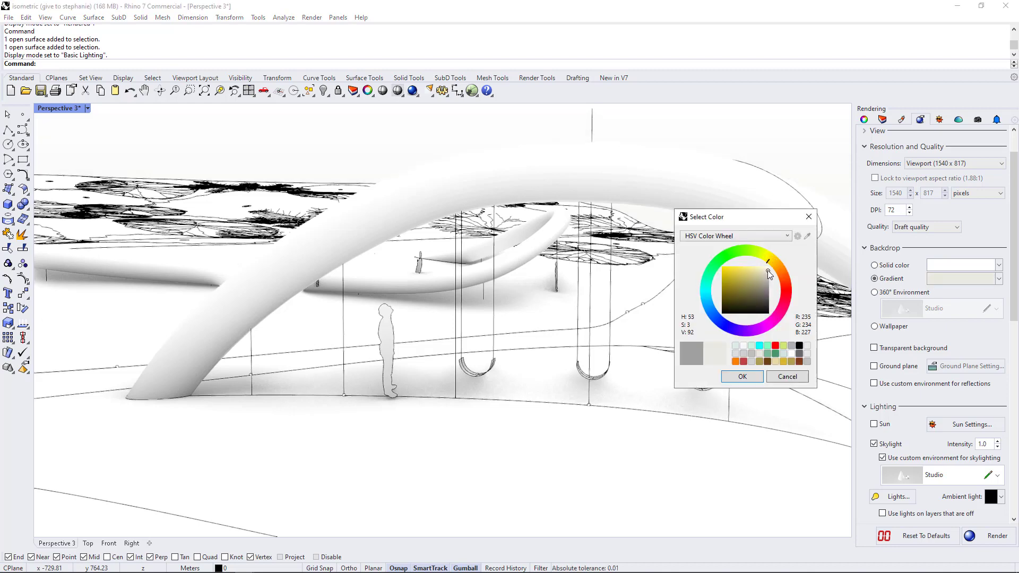
click(741, 378)
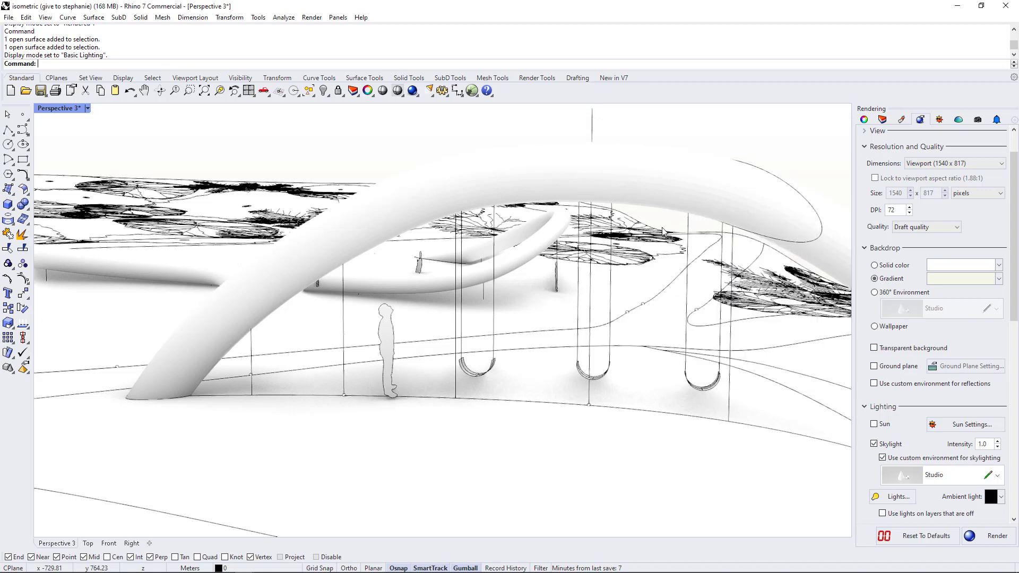
Set the backdrop gradient's upper colour to pale cyan, RGB 211, 232, 232, and check it behind the model
click(960, 265)
click(706, 291)
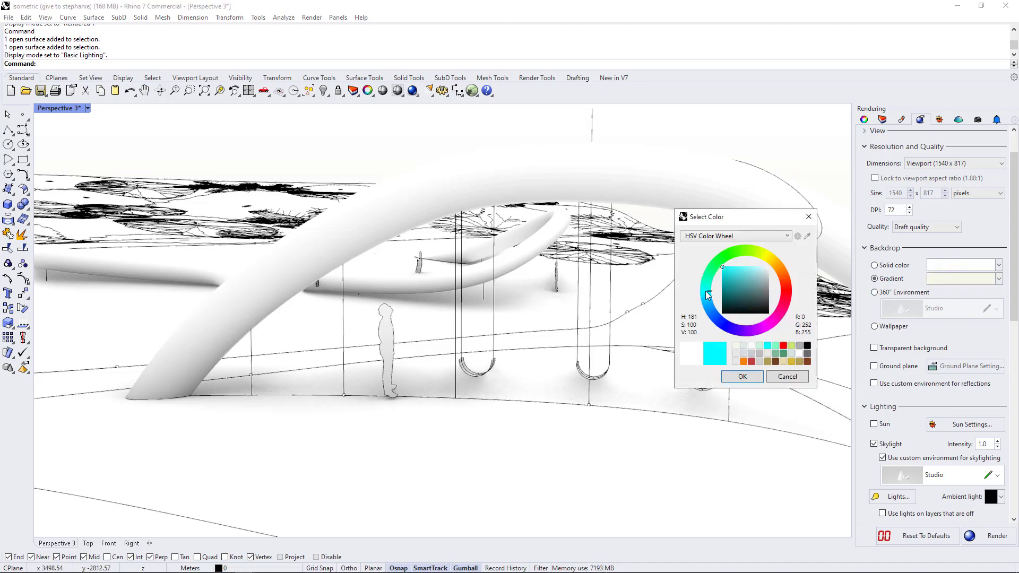
click(766, 274)
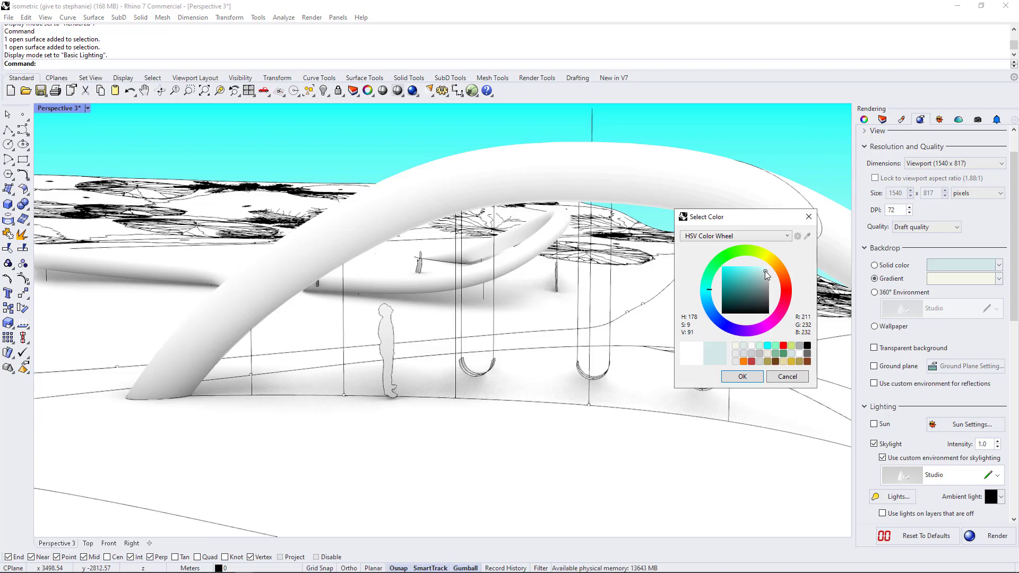
click(746, 377)
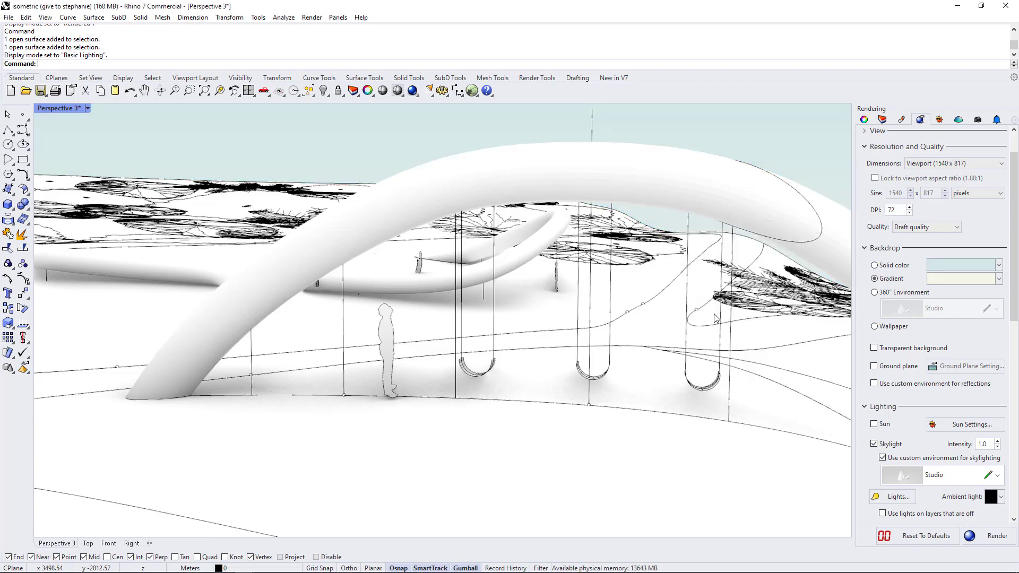
scroll(671, 297, down, 5)
right_drag(673, 297, 549, 253)
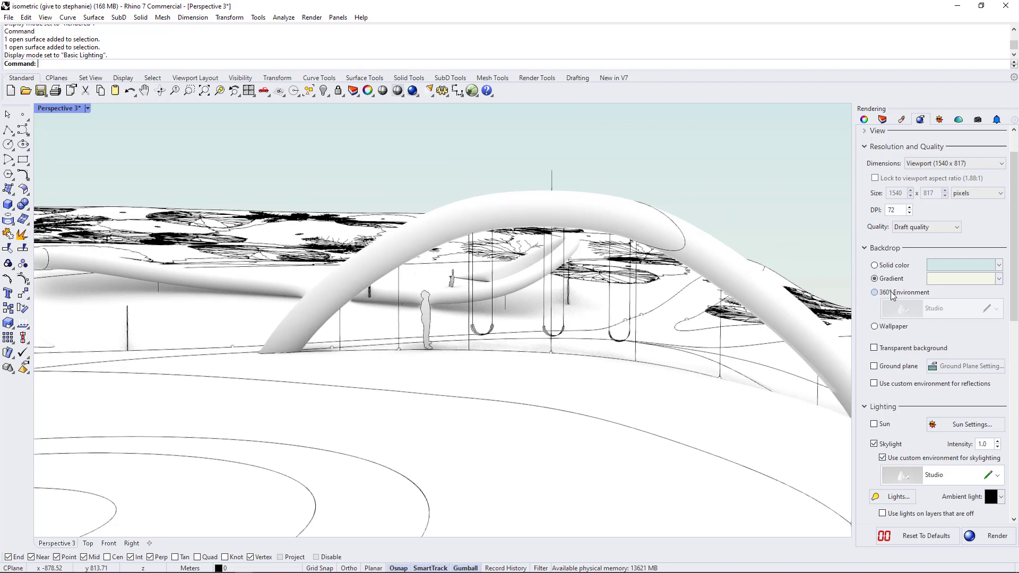
click(876, 387)
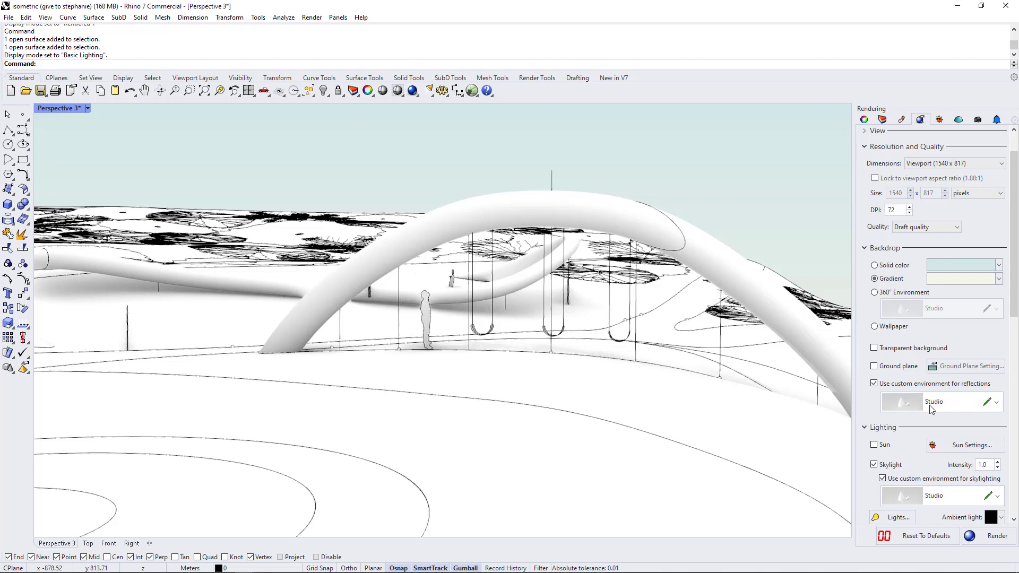
click(884, 387)
click(886, 384)
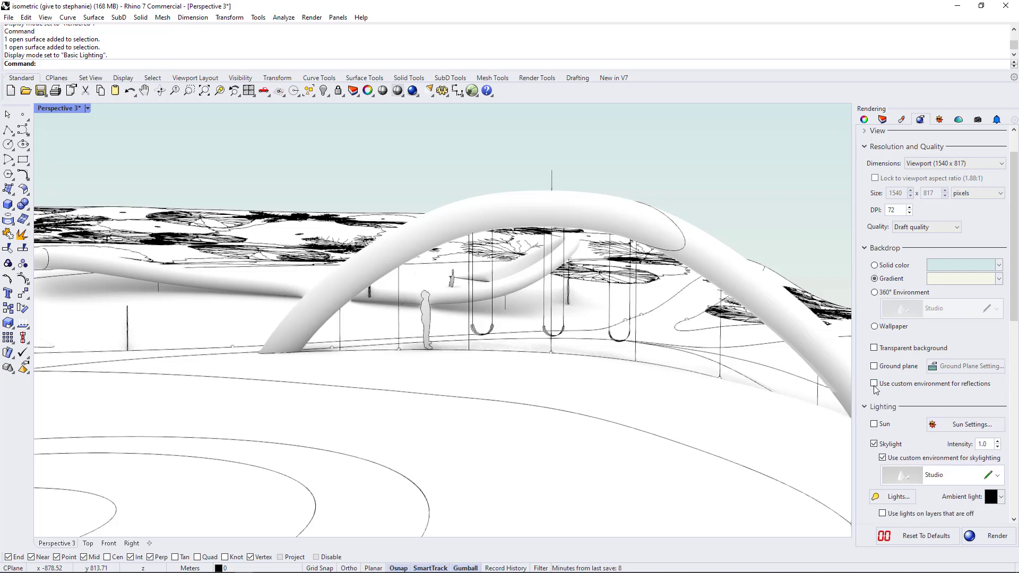
Enable the ground plane and check how it extends around the edges of the terrain
click(875, 367)
scroll(596, 314, down, 5)
right_drag(596, 297, 564, 338)
scroll(564, 339, up, 5)
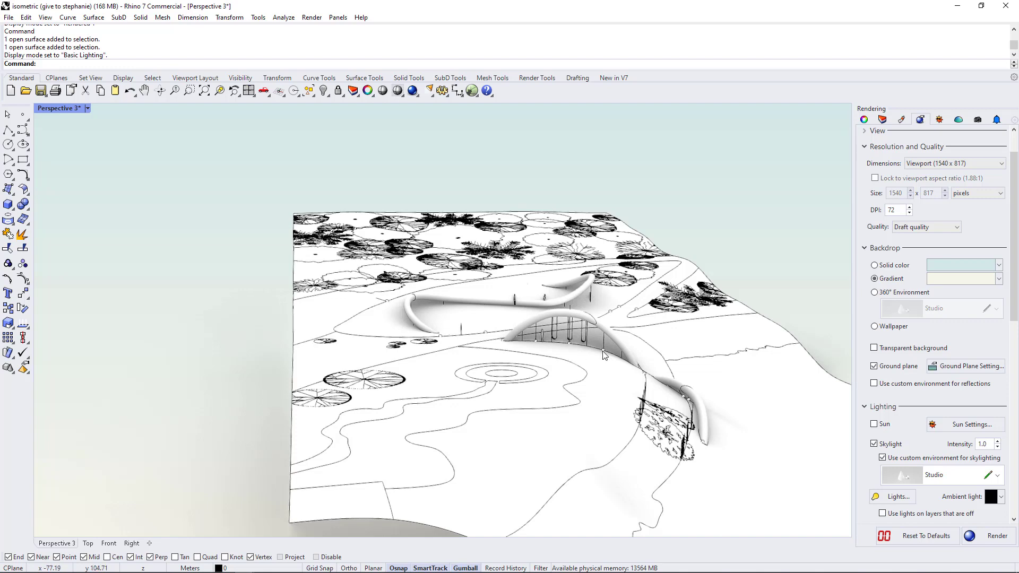
right_drag(583, 340, 620, 361)
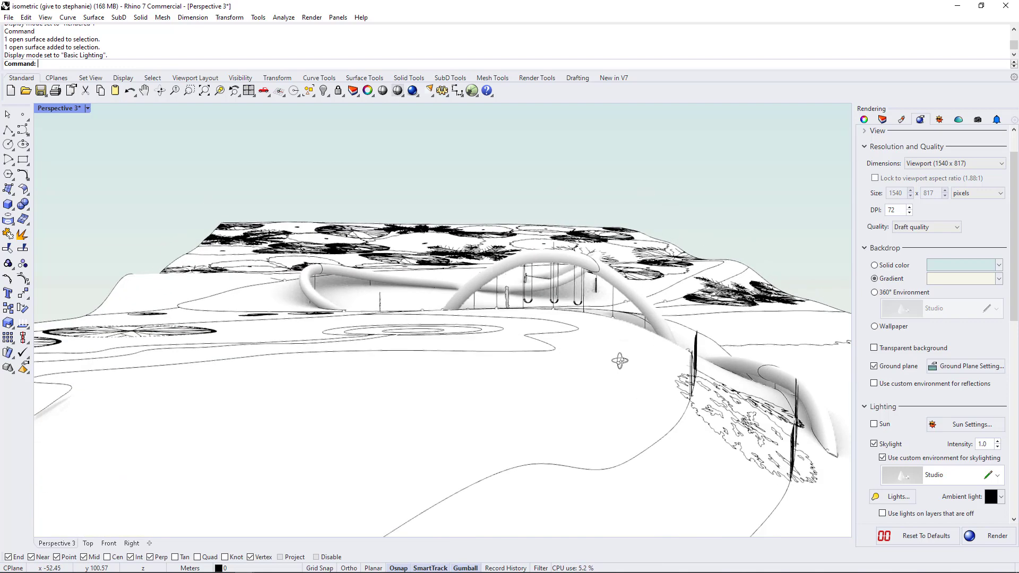
Switch the scene lighting from Skylight to Sun
scroll(888, 401, down, 2)
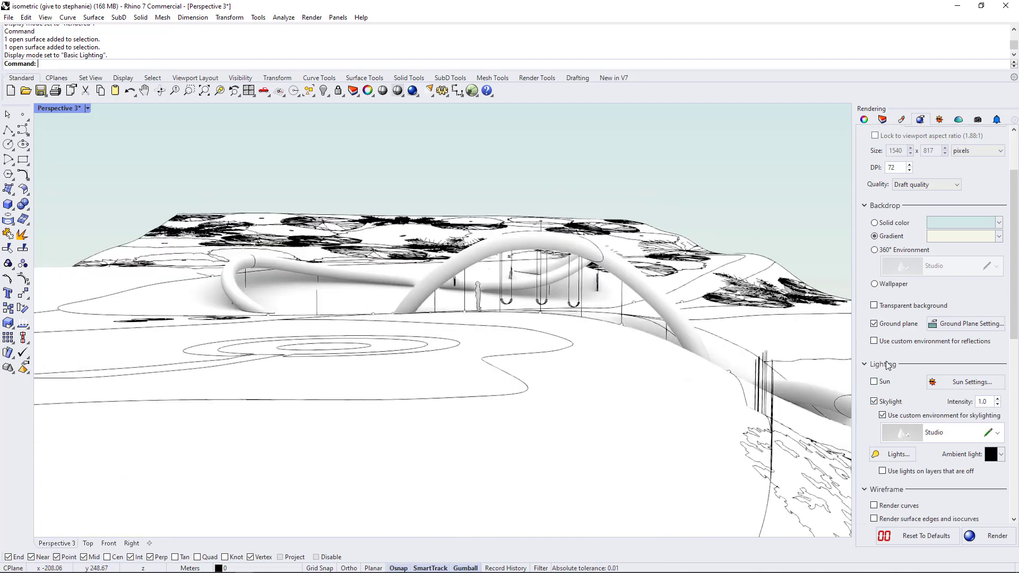
click(874, 402)
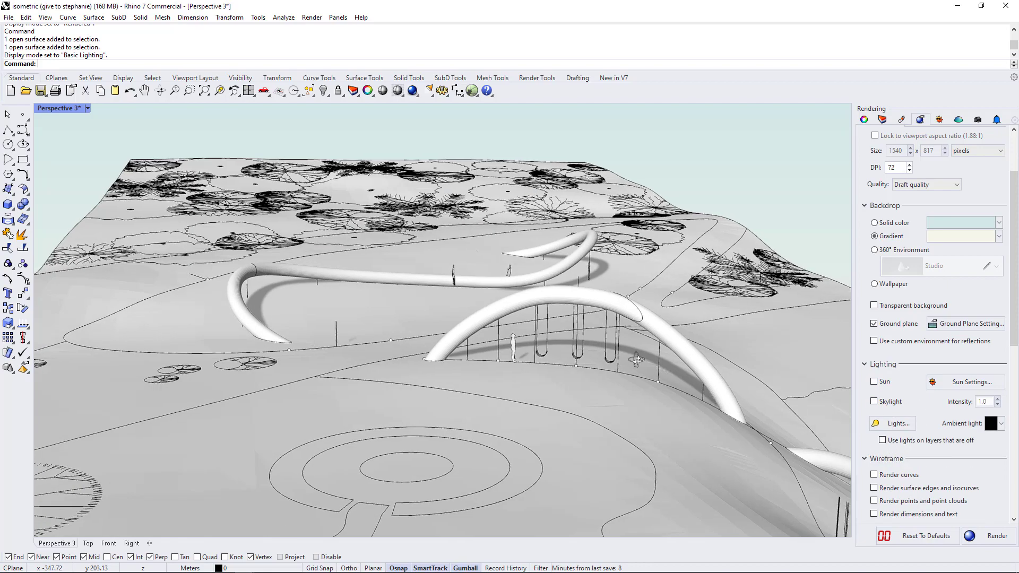
right_drag(637, 360, 636, 353)
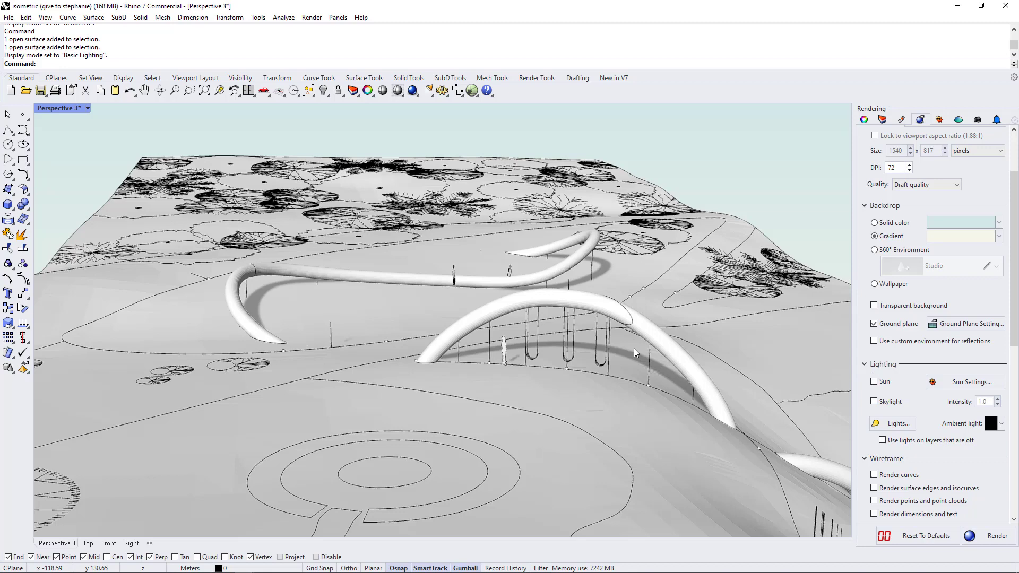
click(874, 381)
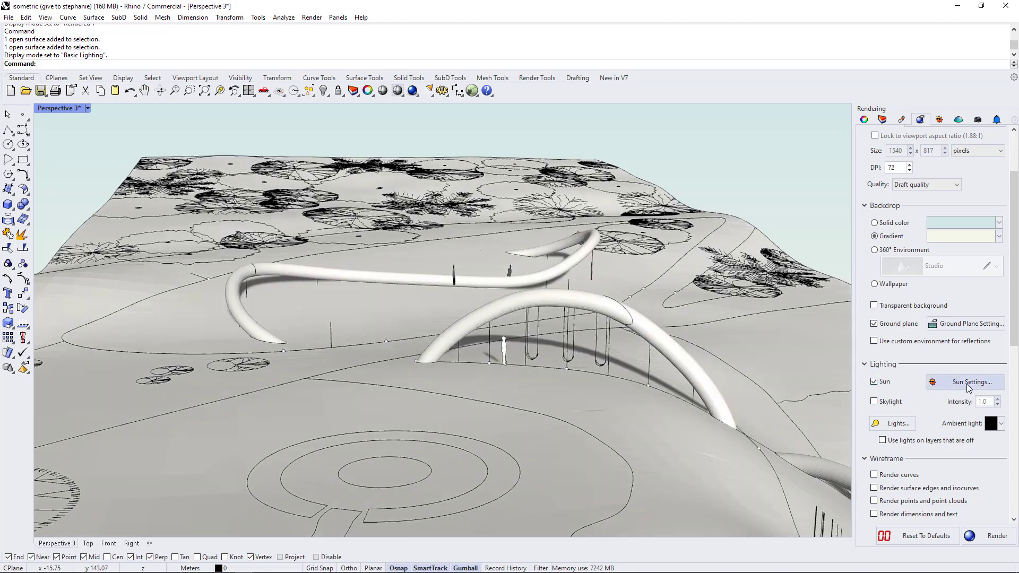
Open the sun settings and try a night-time sun at 9:25:23 PM on 3/26/2000
click(968, 383)
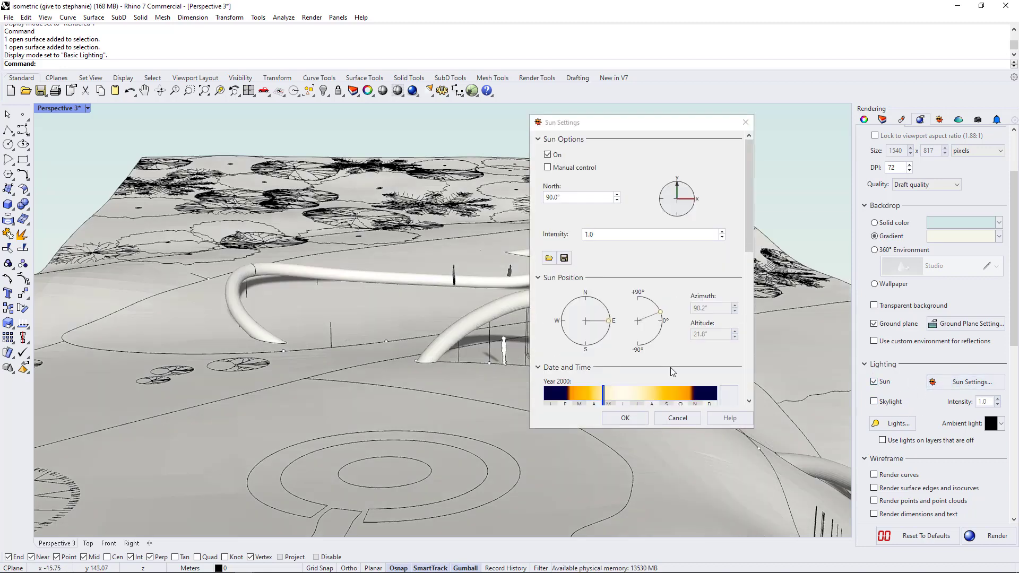
scroll(700, 395, down, 2)
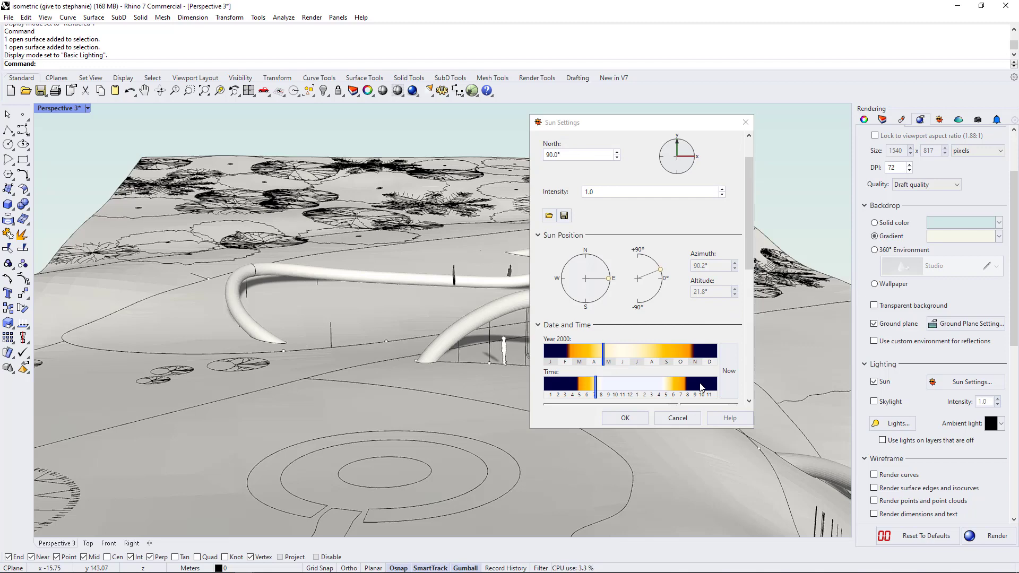
click(700, 386)
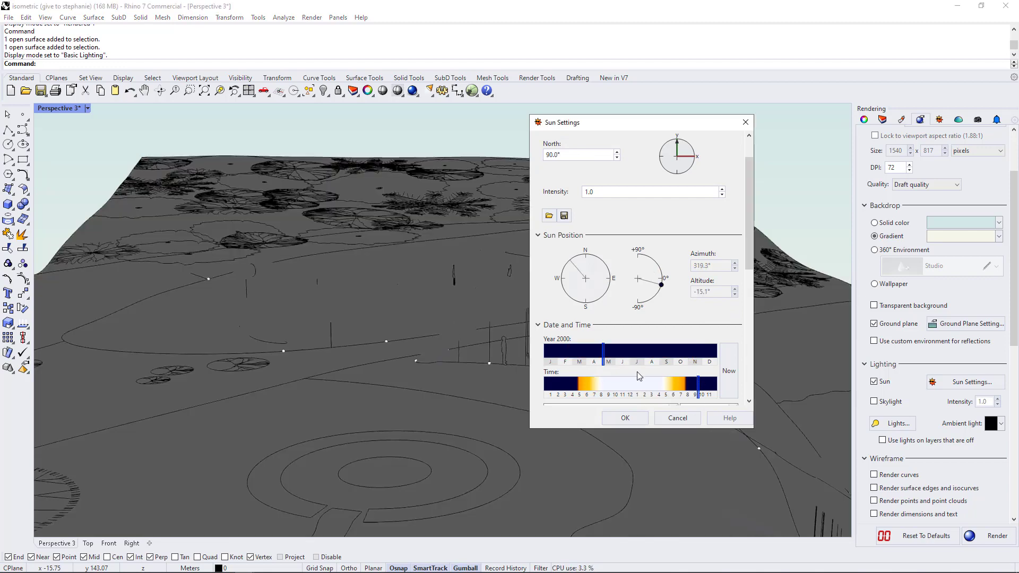
click(584, 353)
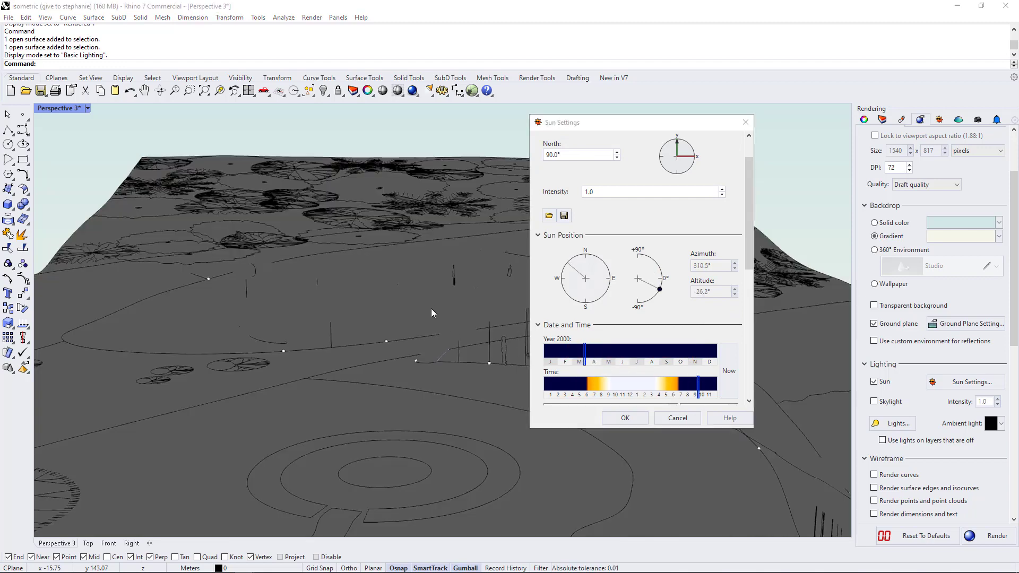
Set the sun's location to Vancouver, Canada
scroll(712, 309, down, 3)
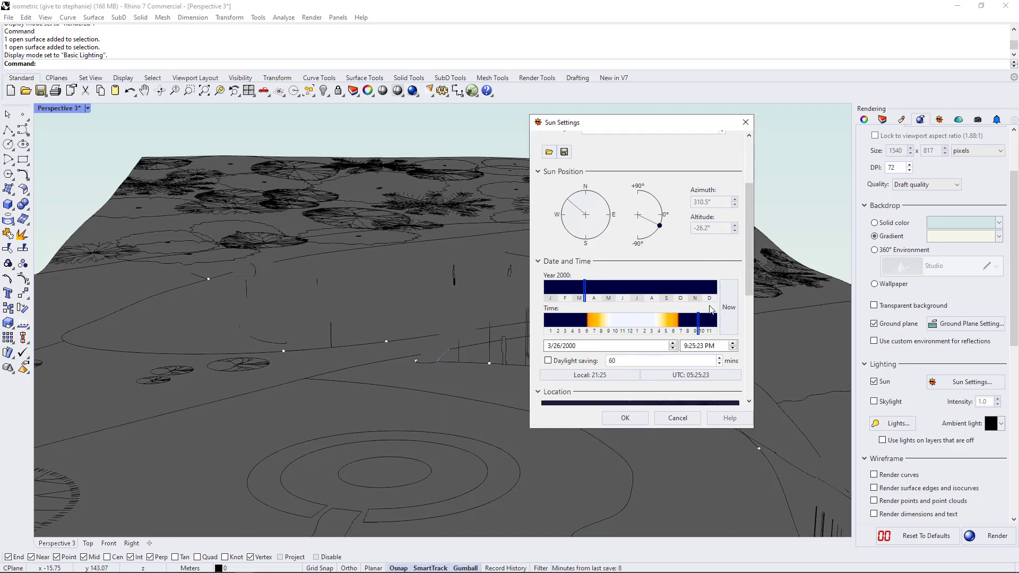
scroll(600, 344, down, 6)
scroll(621, 390, down, 5)
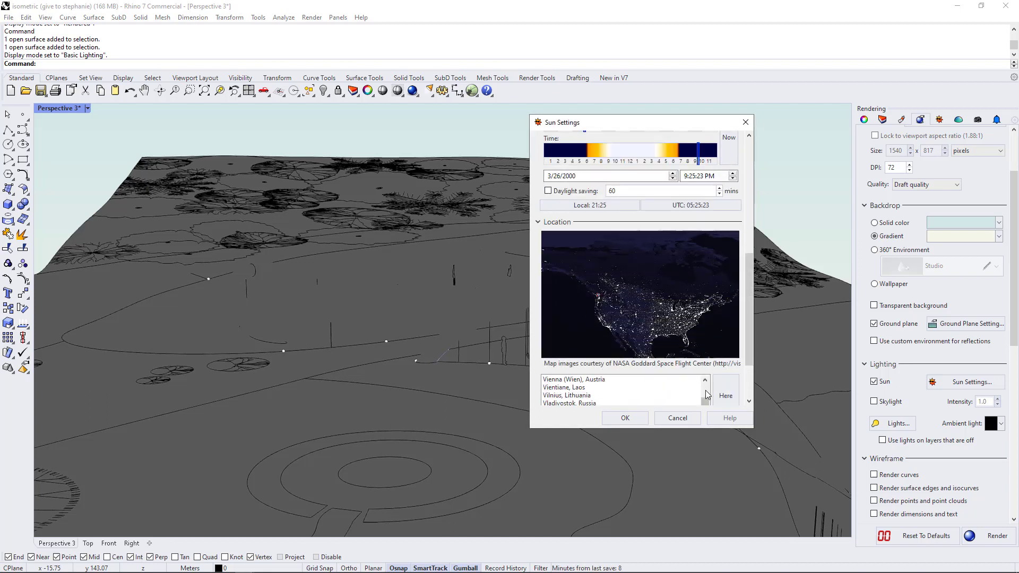
scroll(635, 335, down, 3)
scroll(636, 335, up, 2)
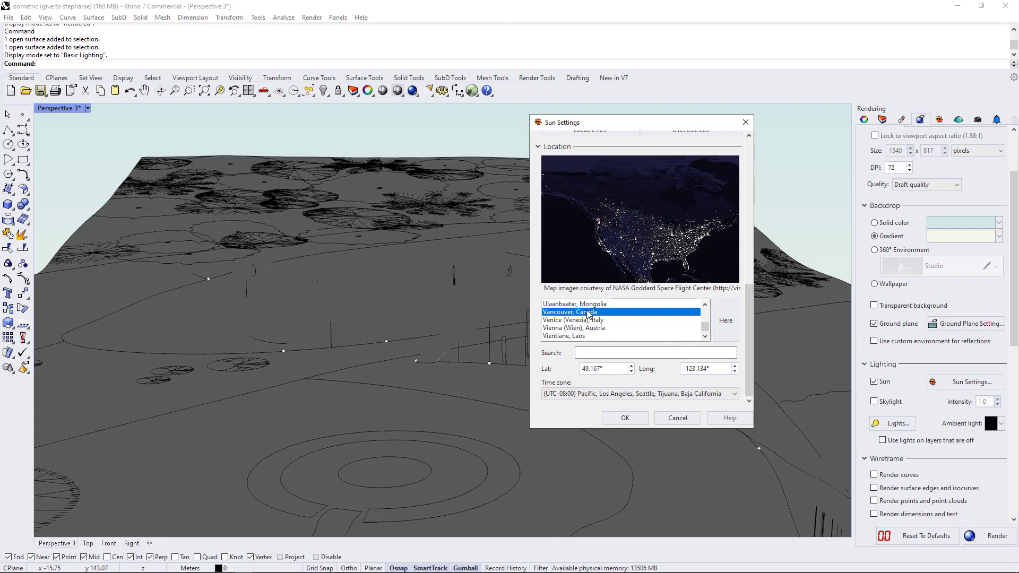
click(589, 353)
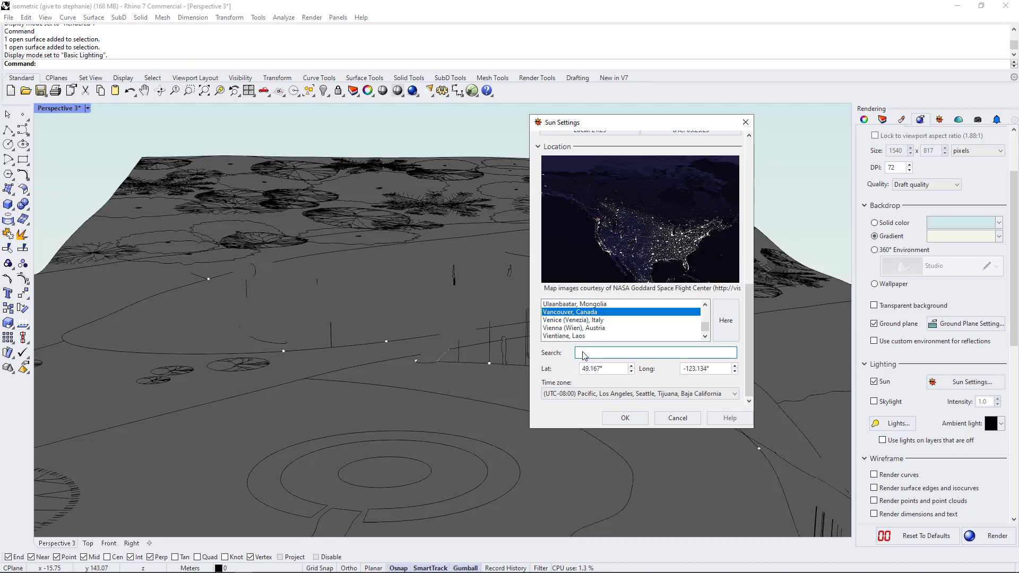
Try morning and 4:38 PM sun times with dates in August, December, May and April to compare the shadows
scroll(736, 315, up, 1)
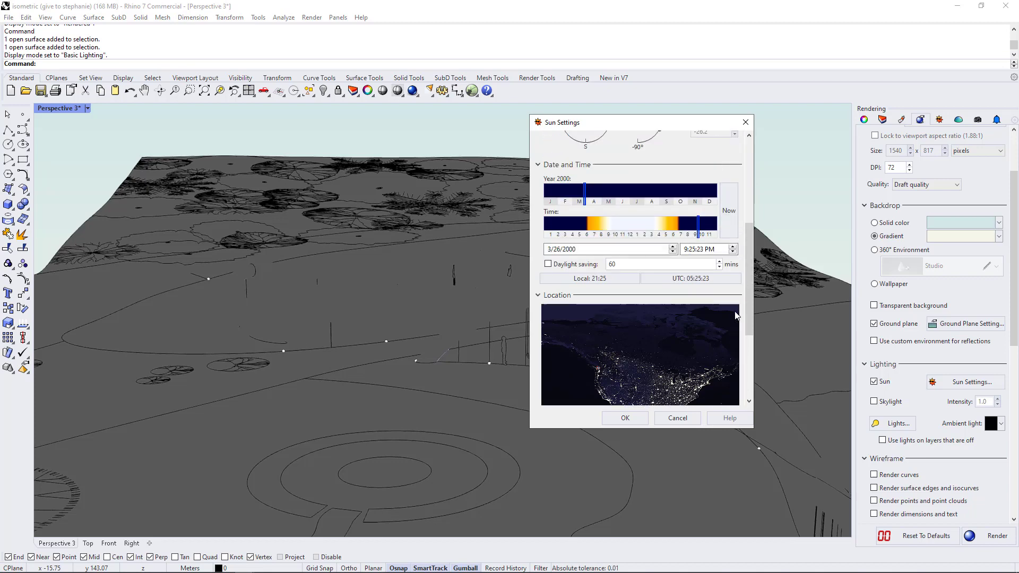
click(603, 226)
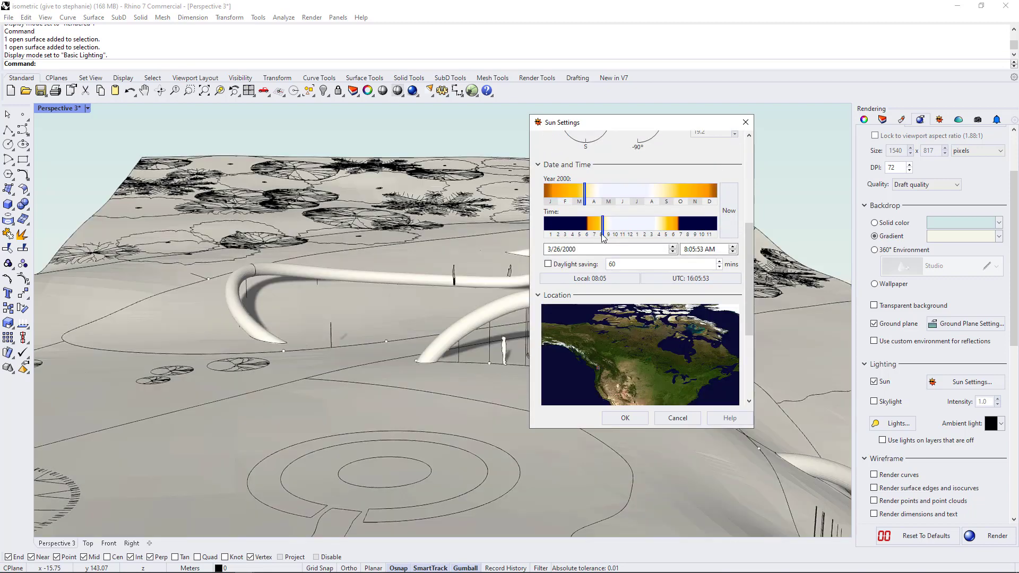
click(657, 192)
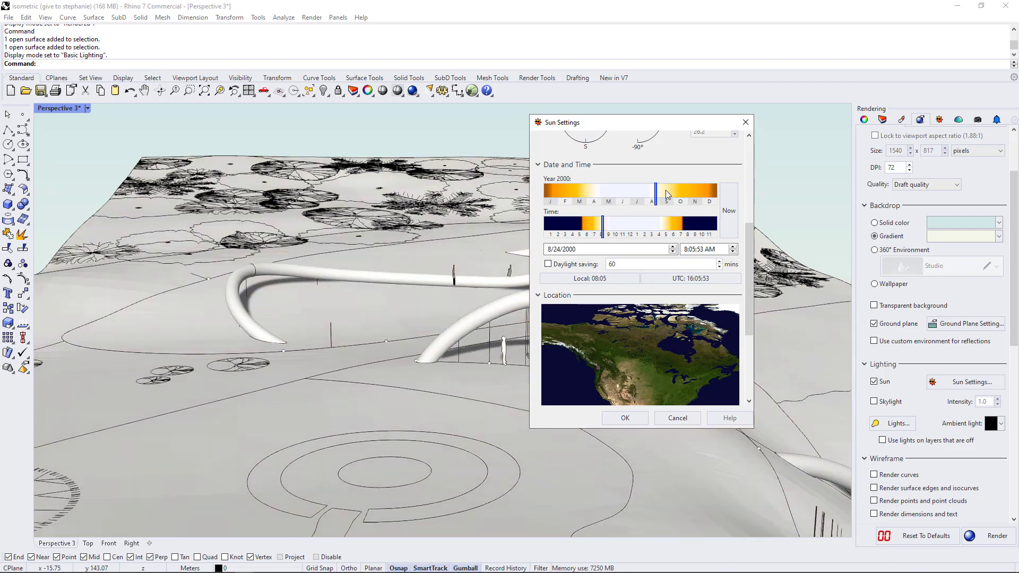
click(709, 193)
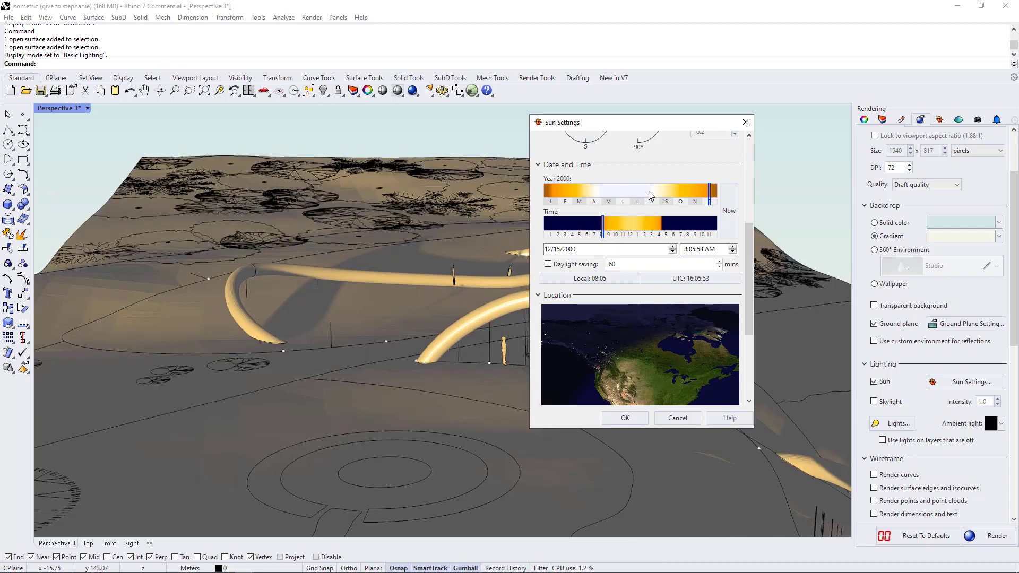
click(606, 195)
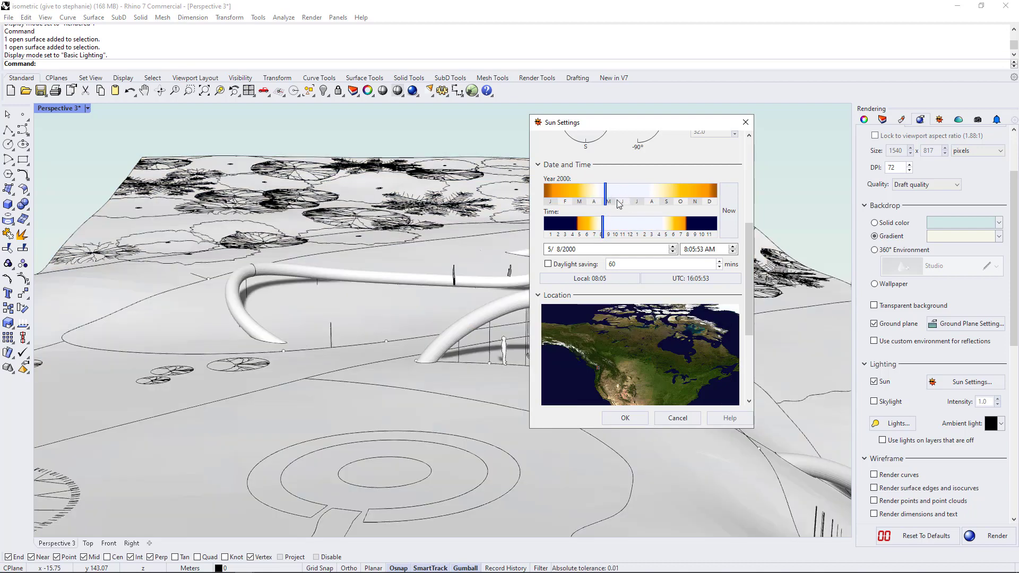
click(594, 191)
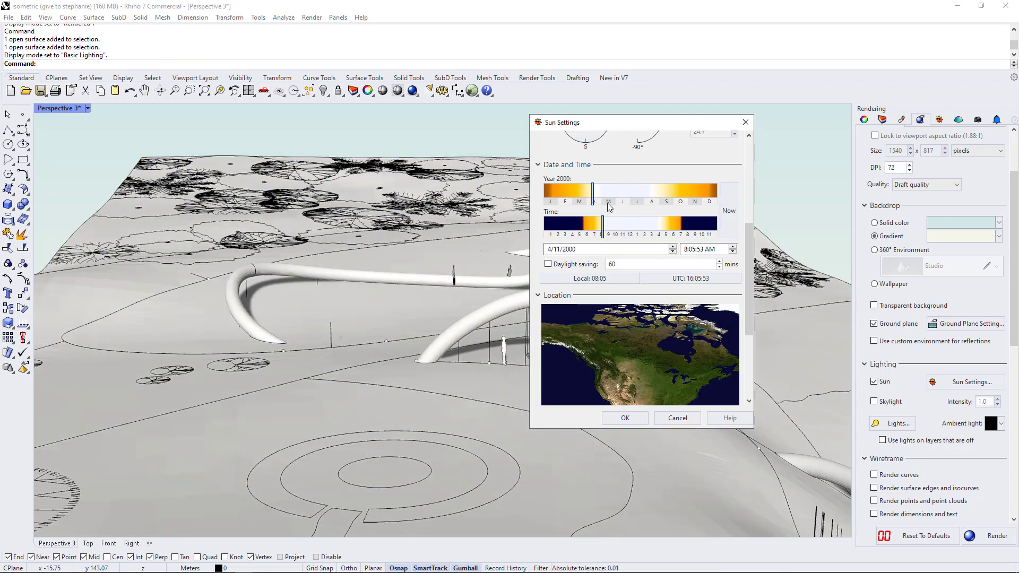
click(663, 234)
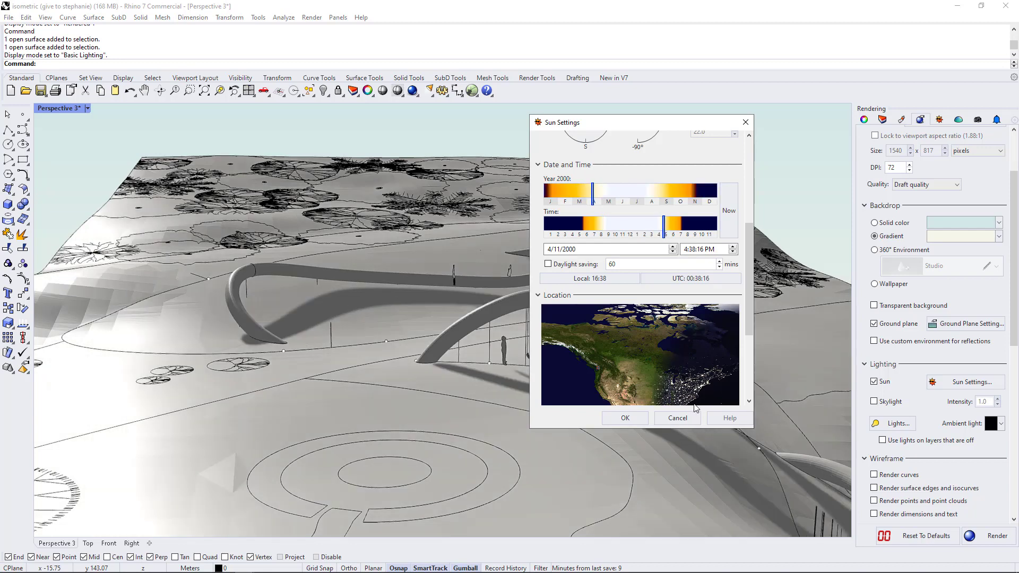
click(600, 223)
Set the sun to 8/27/2000 at 3:45:16 PM, accept the settings, and check the shadows cast by the curved structures
click(658, 192)
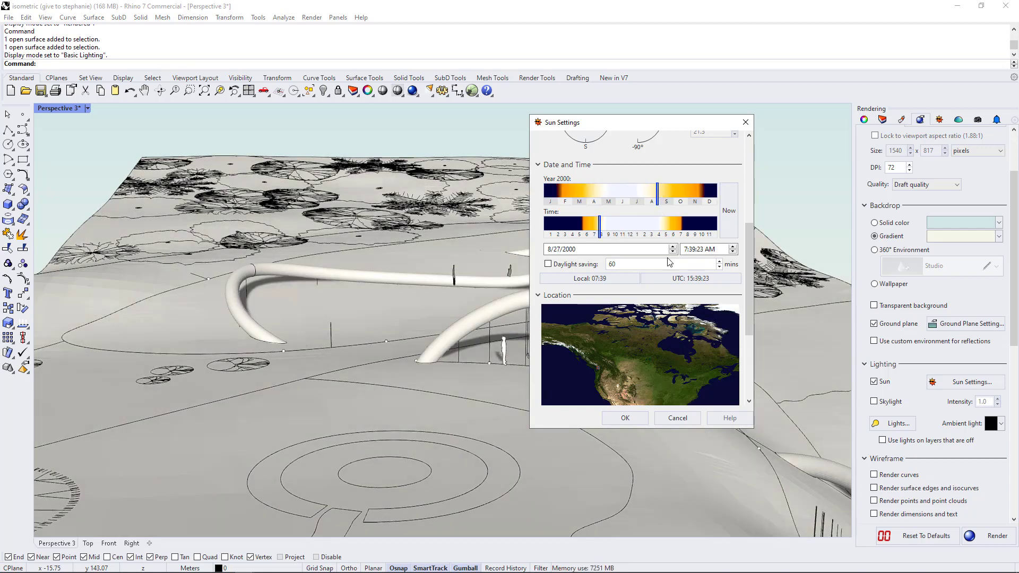
drag(668, 229, 661, 229)
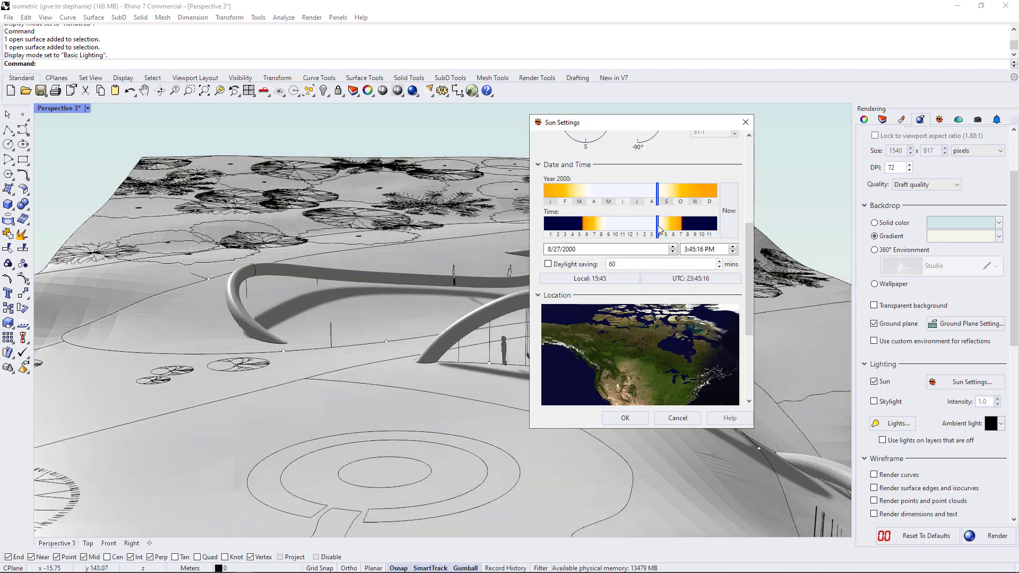
click(626, 418)
right_drag(626, 404, 579, 359)
scroll(470, 280, down, 5)
scroll(580, 358, up, 5)
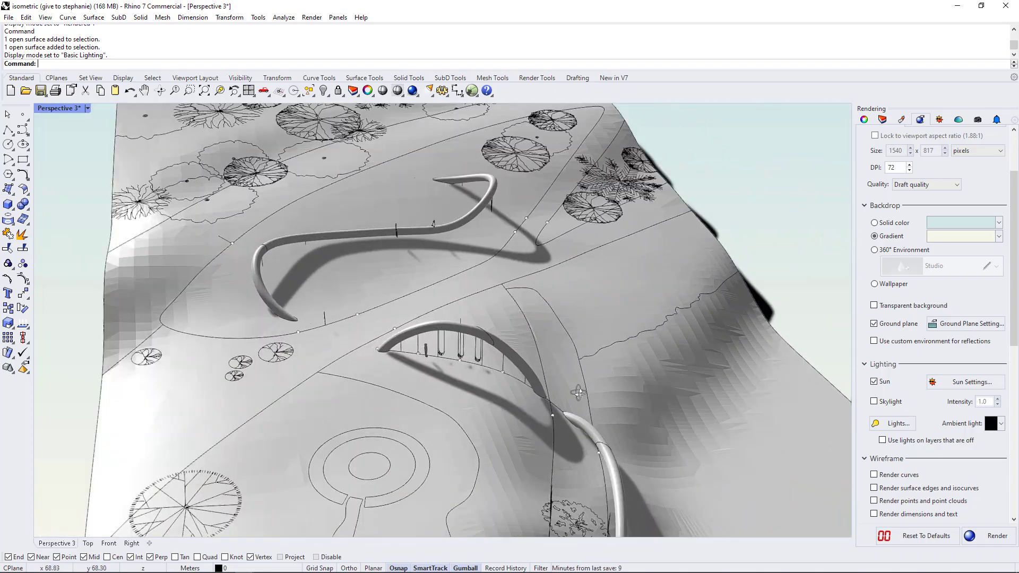
scroll(508, 370, up, 2)
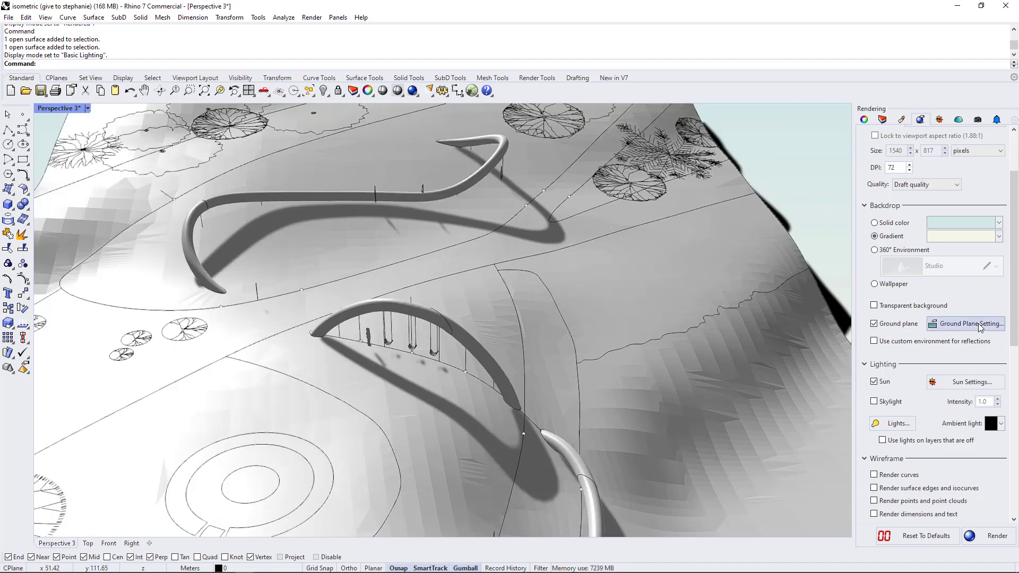
Turn on Skylight alongside the sun and open the Environment Library to import a new skylighting environment
click(875, 402)
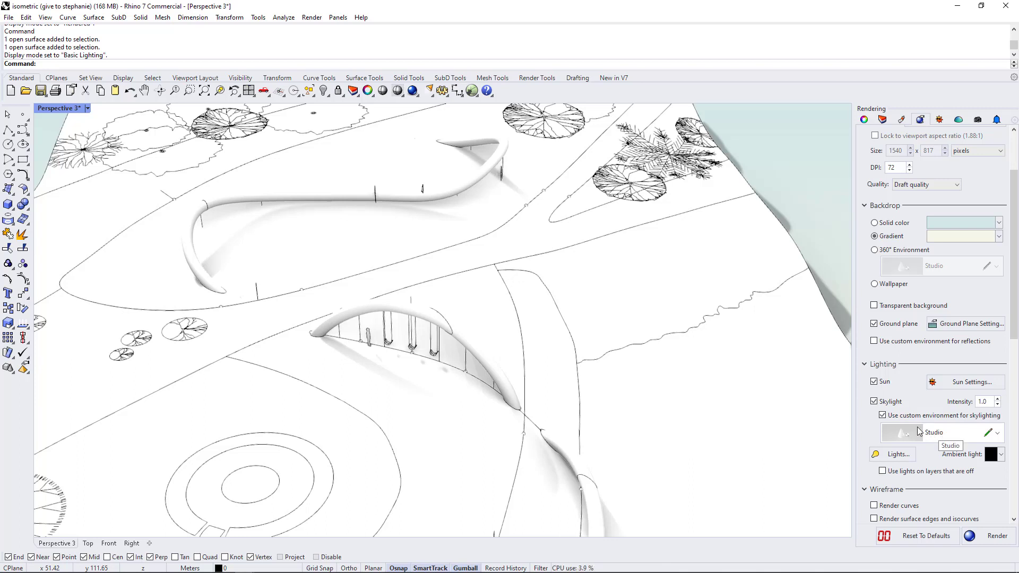
scroll(921, 431, down, 1)
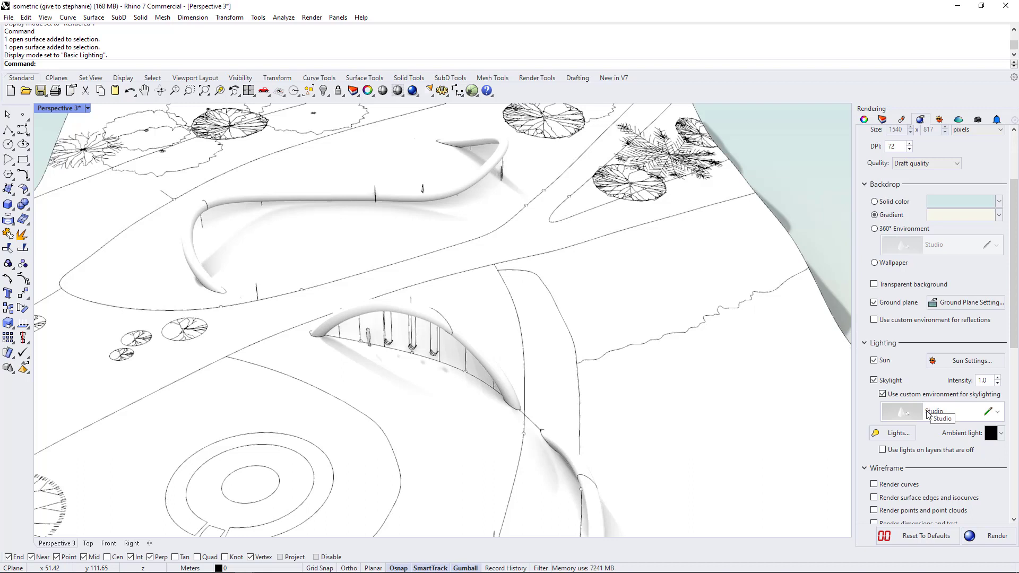
click(998, 413)
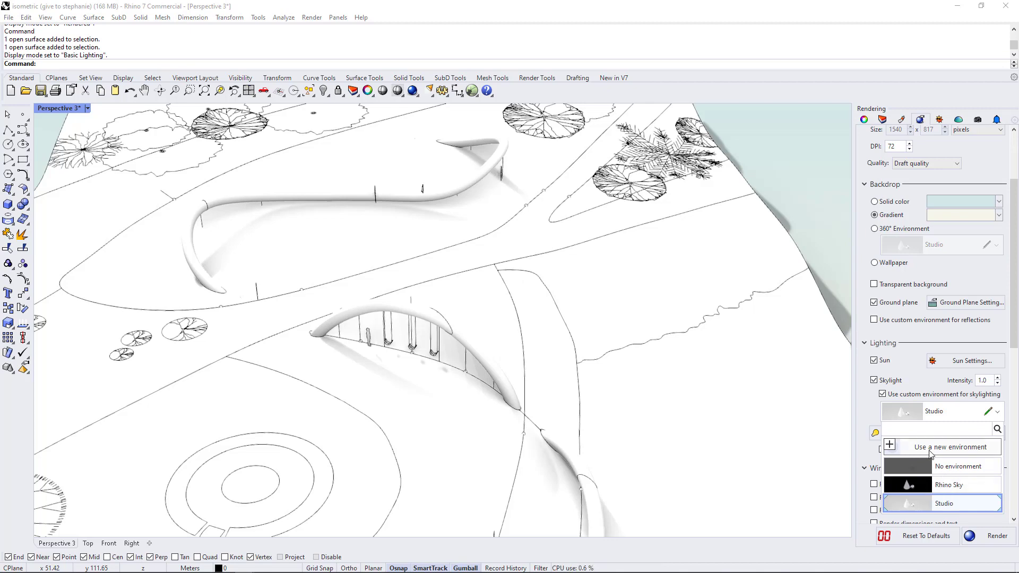
click(931, 451)
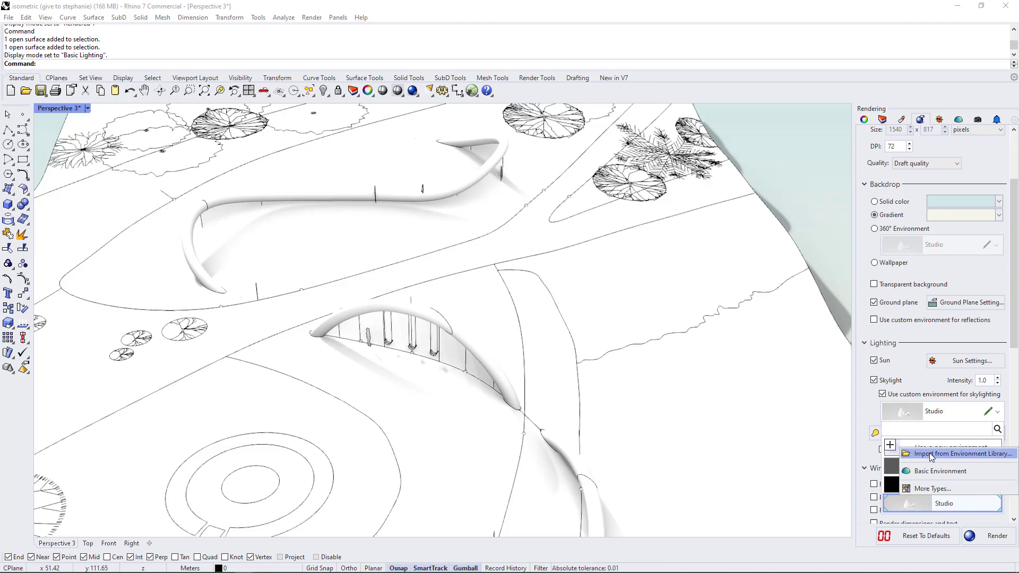
click(931, 455)
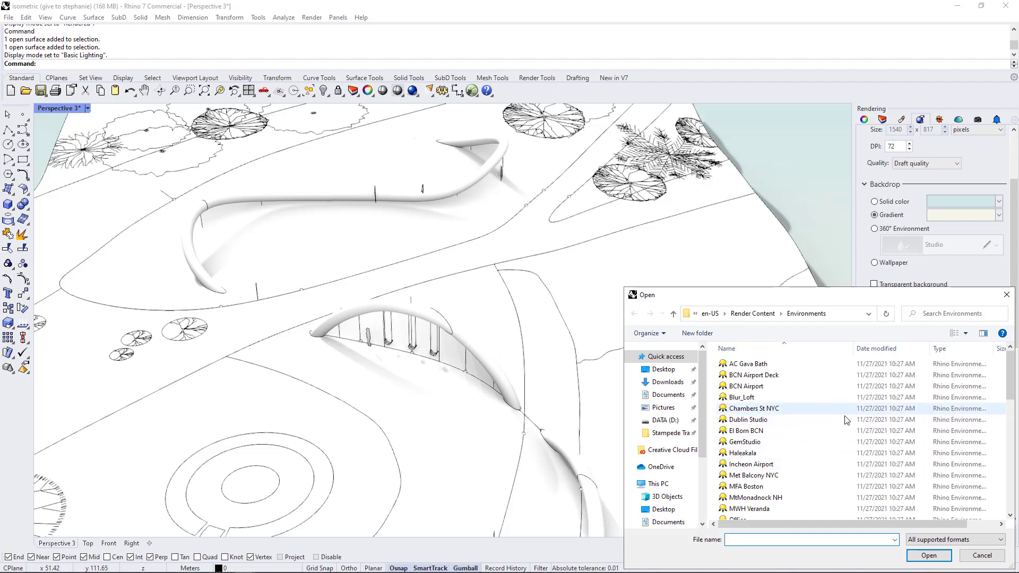
Import Rhino Sky as the skylighting environment, accept the duplicate while suppressing future prompts, and check the lighting across the terrain
scroll(759, 454, down, 2)
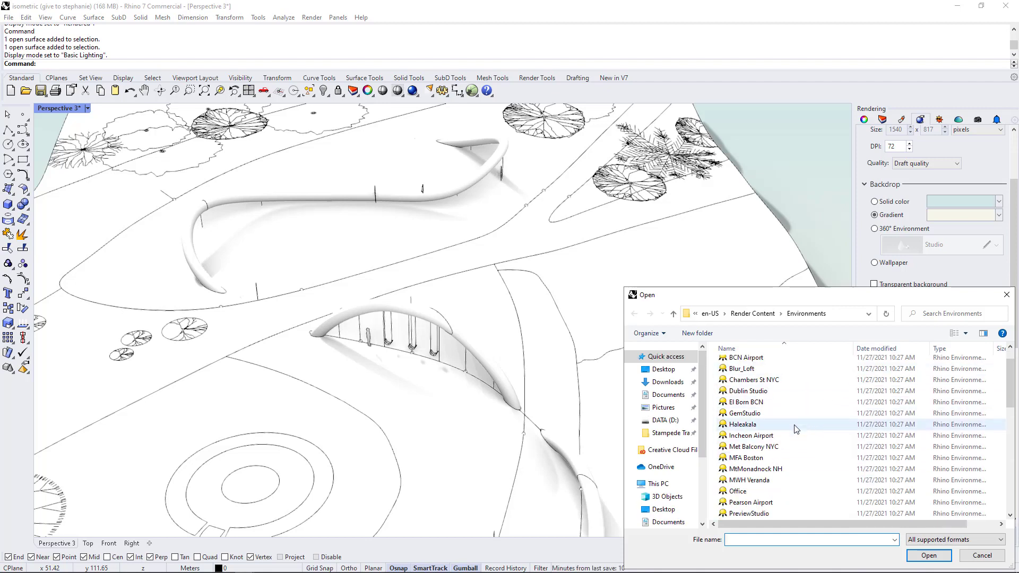
scroll(759, 456, down, 2)
click(780, 470)
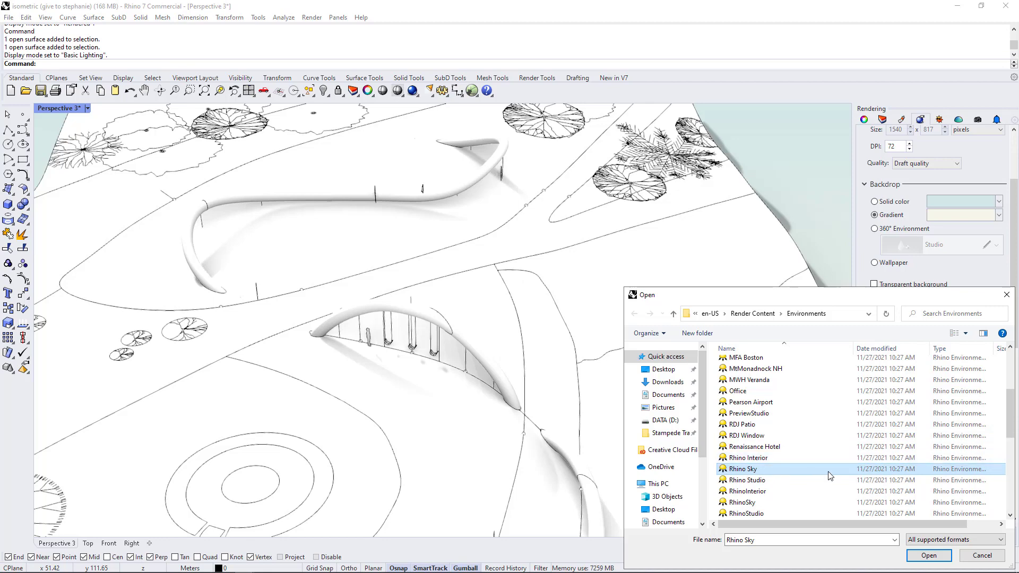
click(929, 556)
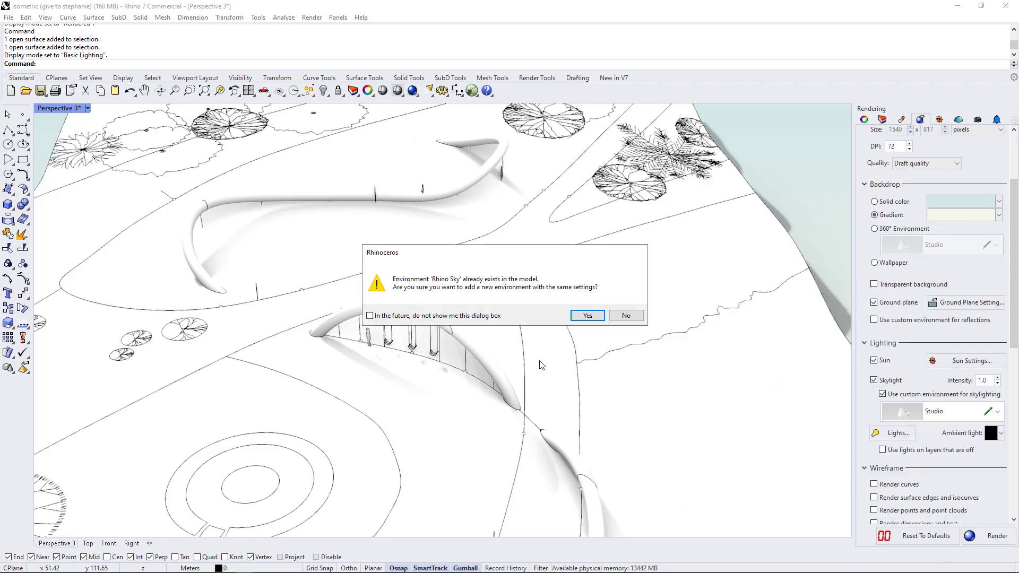
click(416, 316)
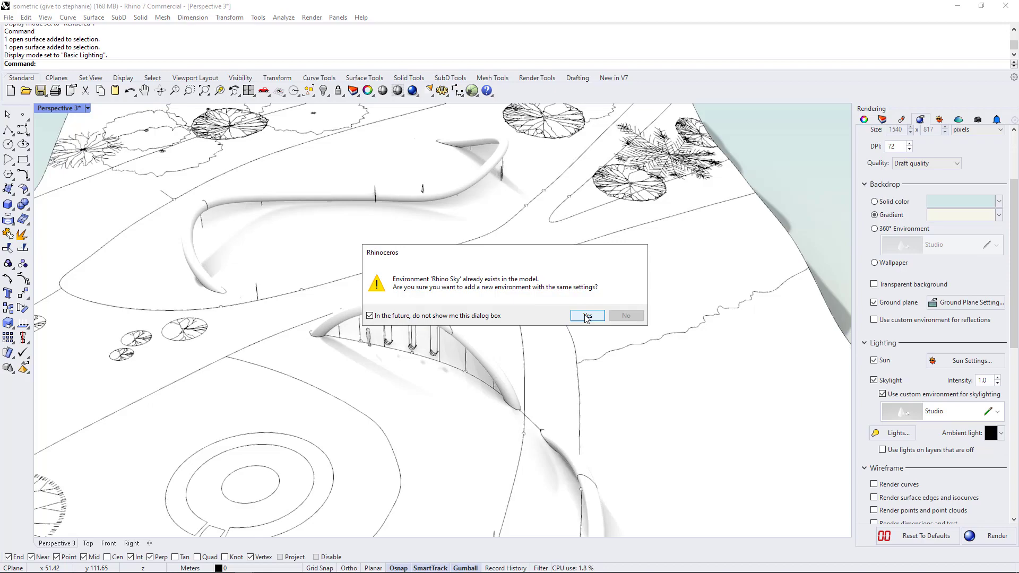
click(587, 315)
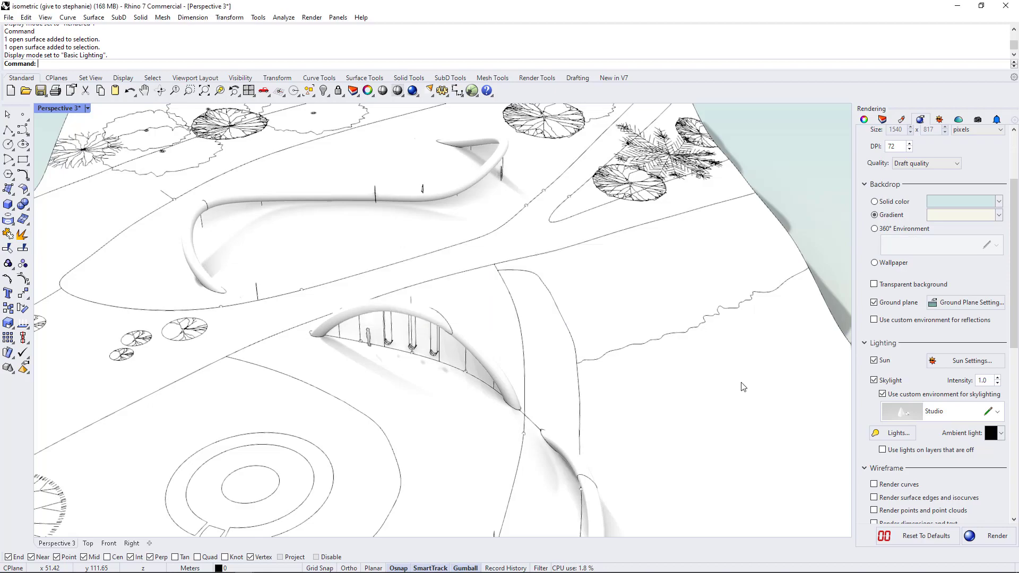
scroll(601, 387, down, 5)
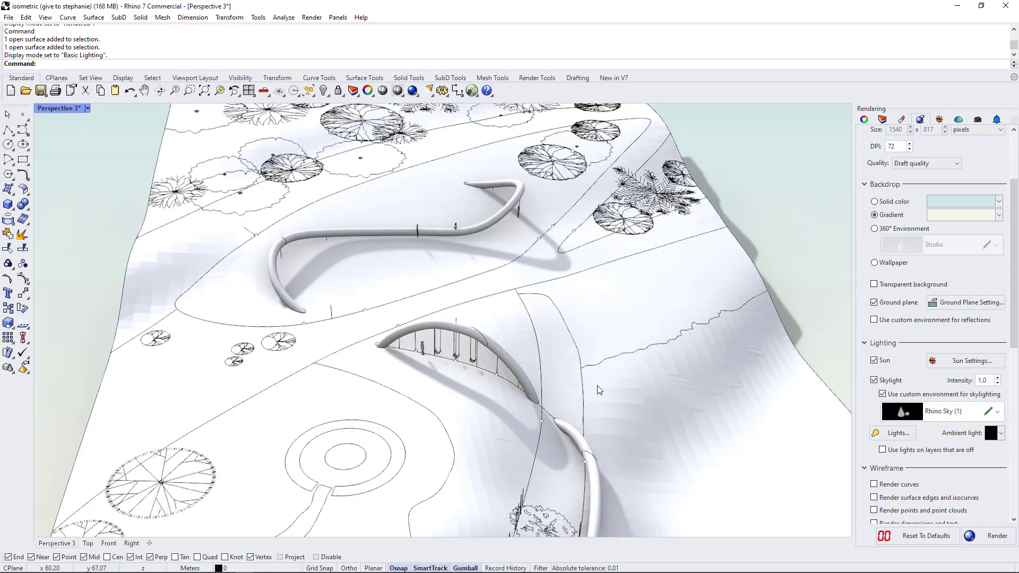
mouse_move(599, 387)
right_down()
mouse_move(598, 396)
mouse_move(580, 387)
mouse_move(595, 393)
right_up()
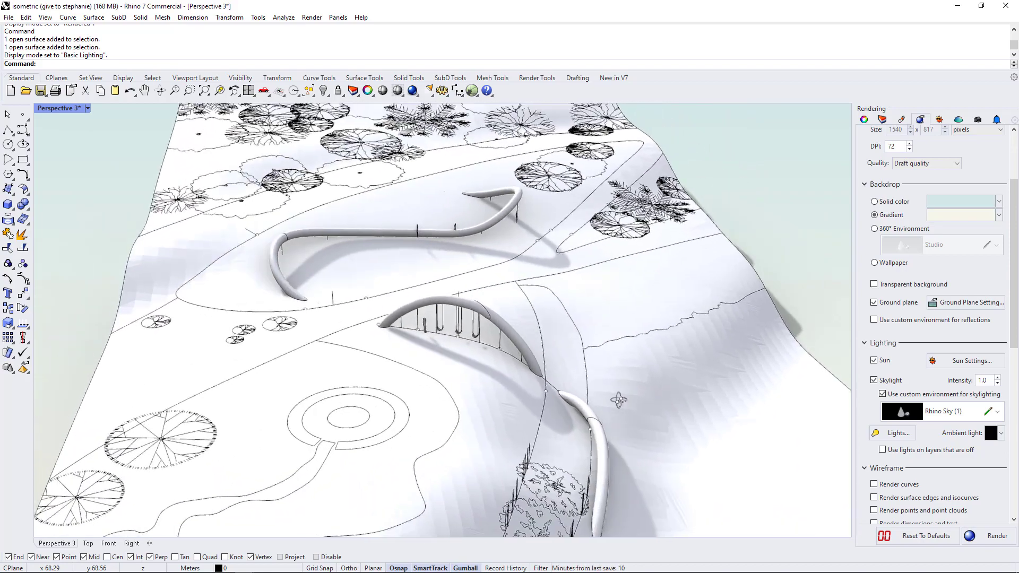
scroll(367, 295, up, 5)
scroll(515, 434, down, 5)
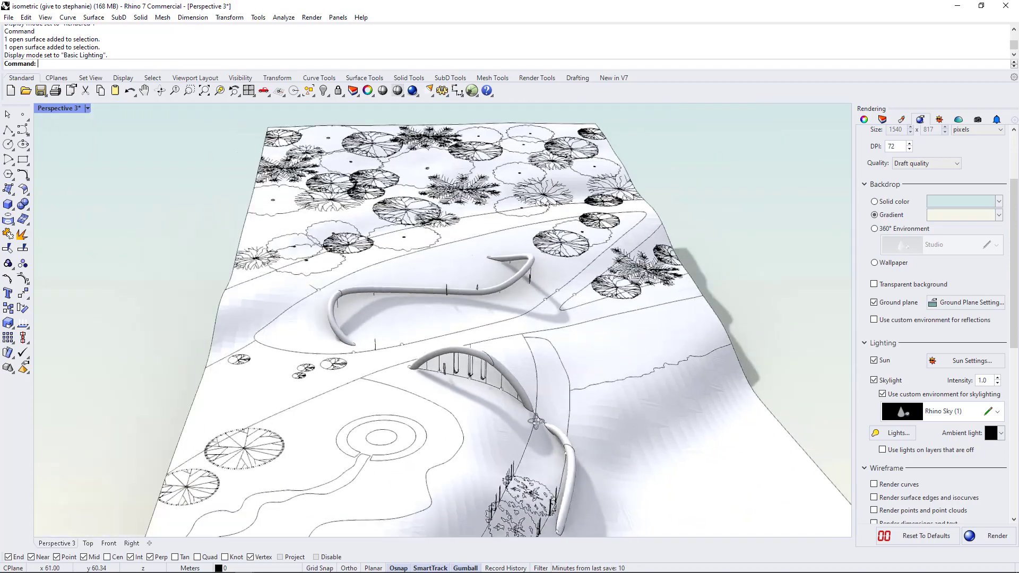
right_drag(515, 434, 411, 456)
Turn off Skylight and inspect the sun-only shadows around the curved structures
click(874, 381)
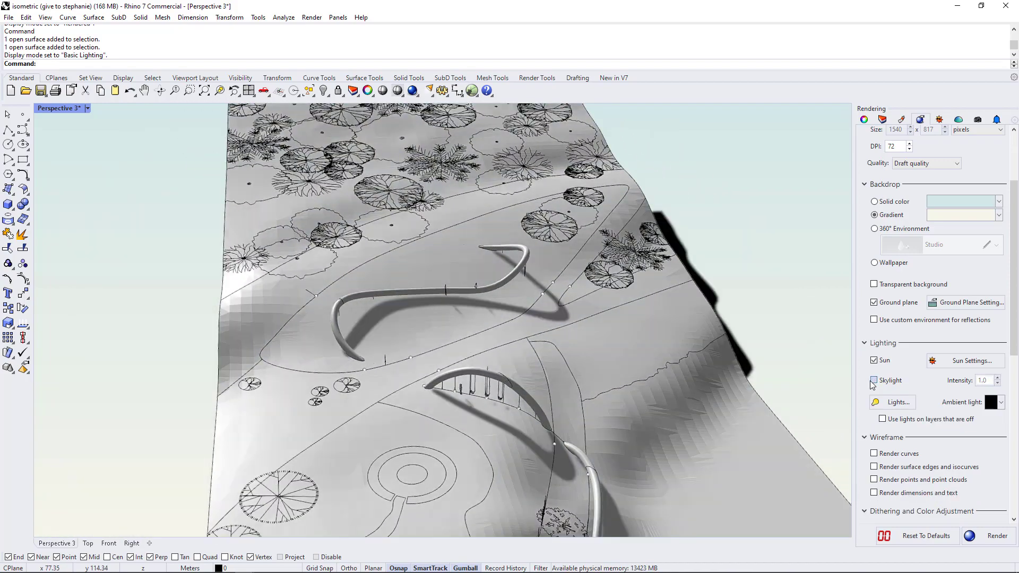
right_drag(526, 346, 524, 366)
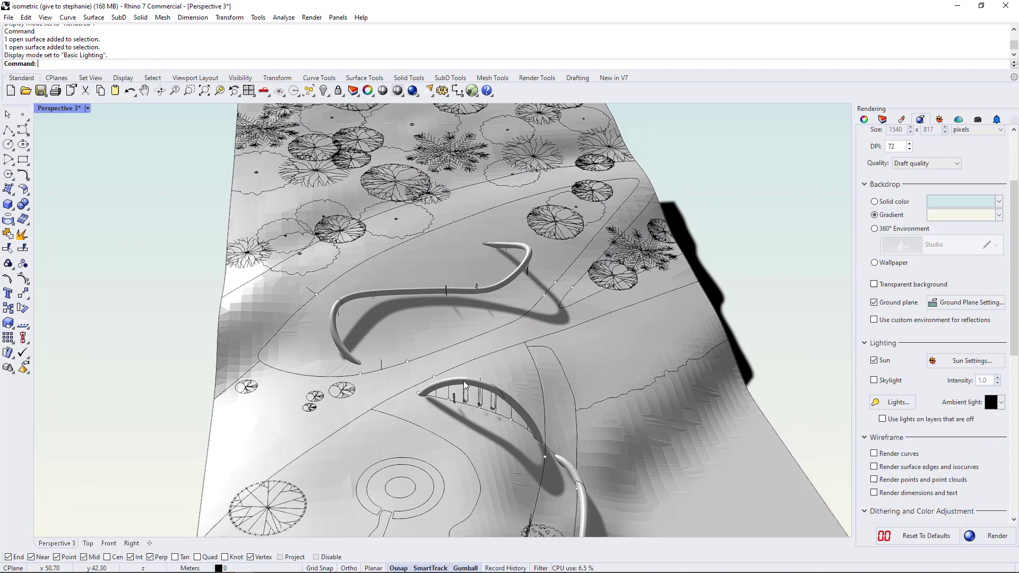
scroll(463, 380, up, 3)
scroll(415, 296, down, 3)
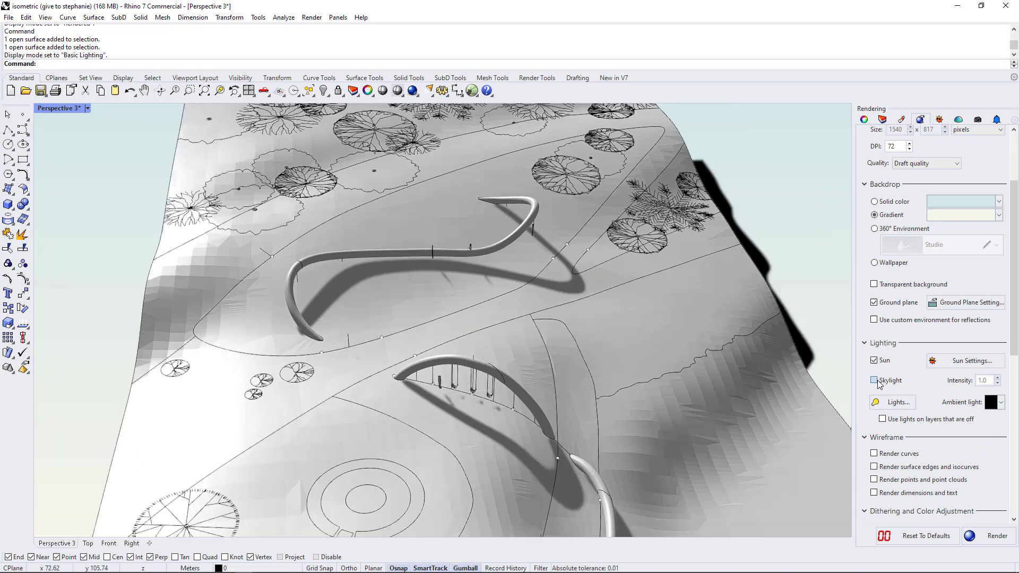
Turn Skylight back on with the Rhino Sky custom environment and inspect the shadows around the curved structures and across the terrain
click(874, 380)
right_drag(624, 393, 536, 345)
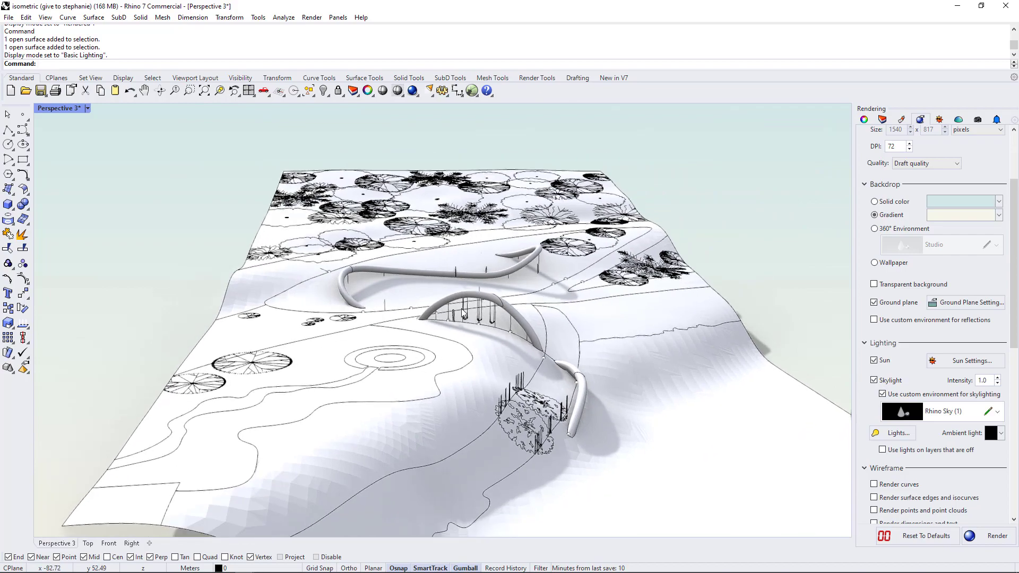
right_drag(465, 314, 599, 387)
scroll(445, 270, up, 3)
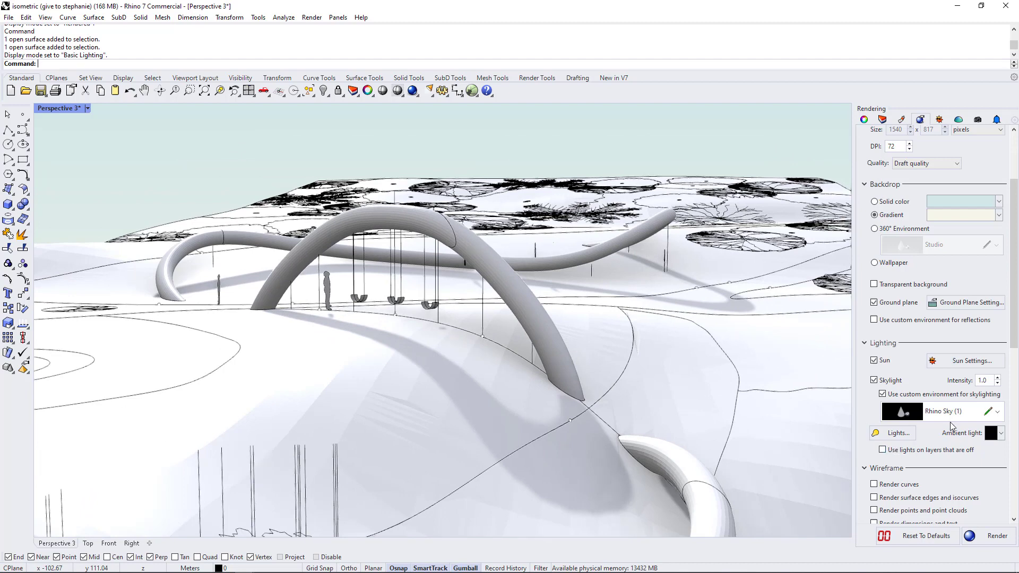
scroll(938, 445, down, 2)
scroll(939, 445, down, 4)
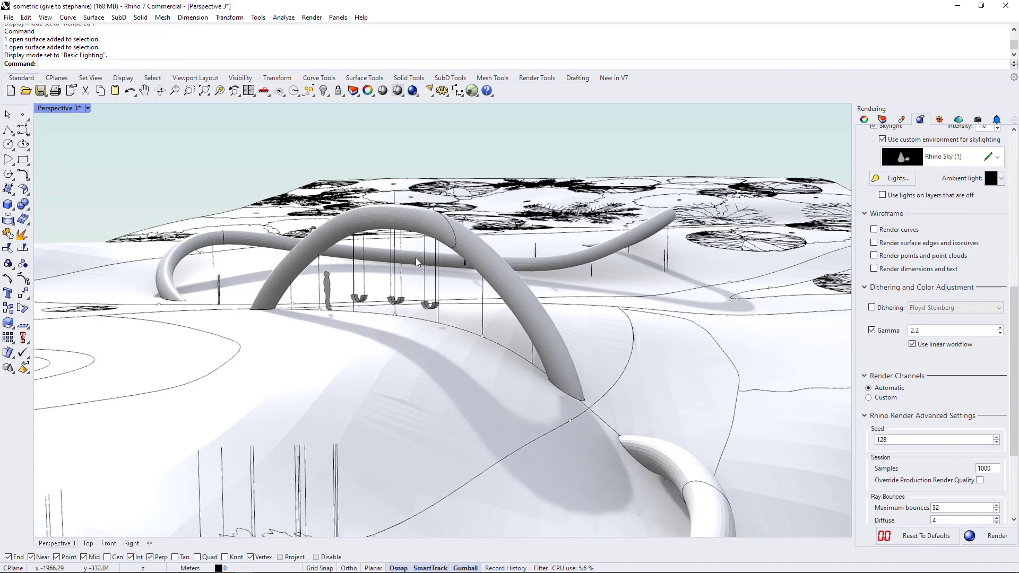
right_drag(297, 170, 471, 340)
scroll(461, 318, down, 10)
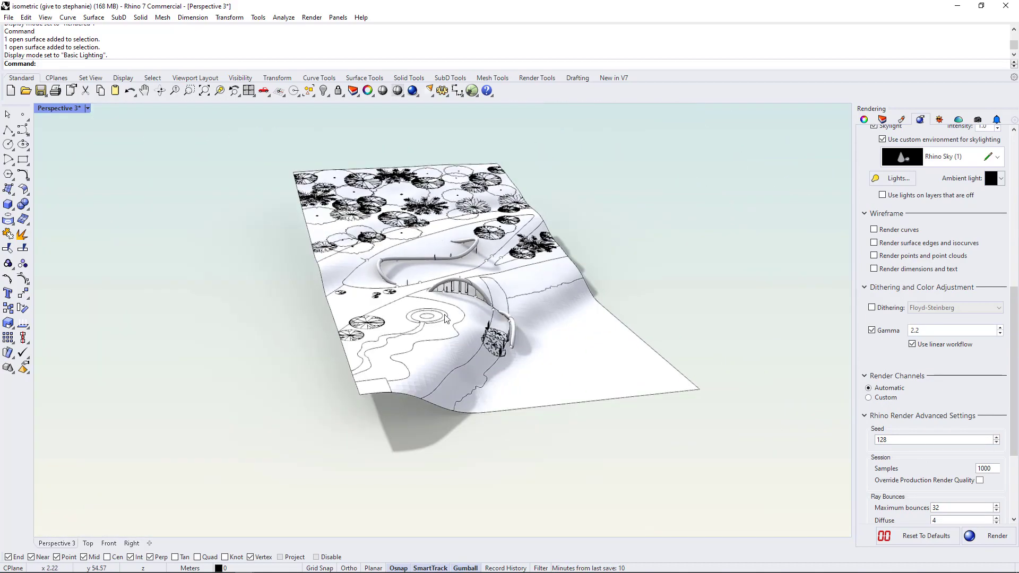
scroll(446, 280, up, 8)
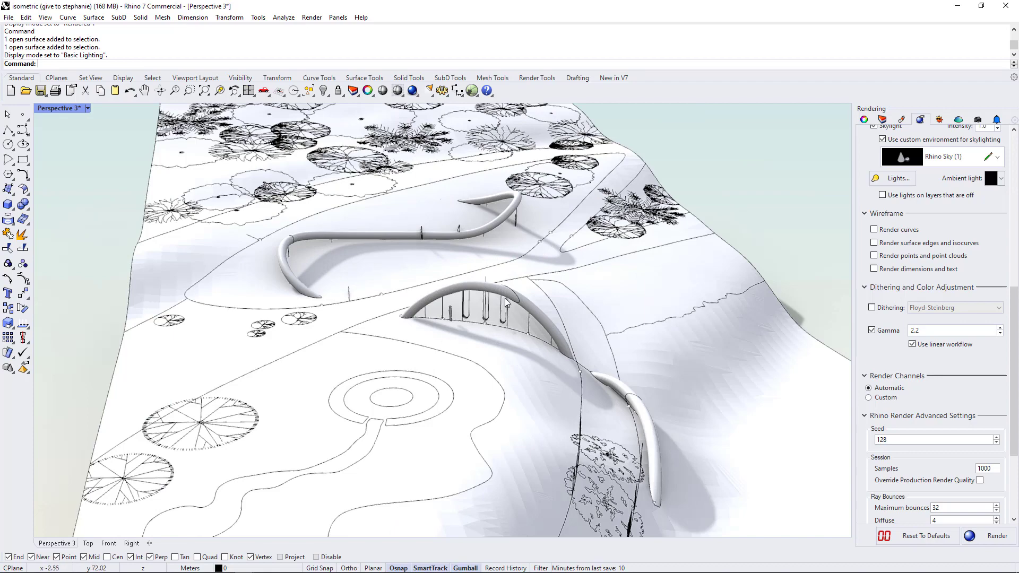
Try moving the entire park model far from the origin in the Top view, and undo the moves
double_click(59, 108)
double_click(41, 109)
scroll(371, 329, down, 10)
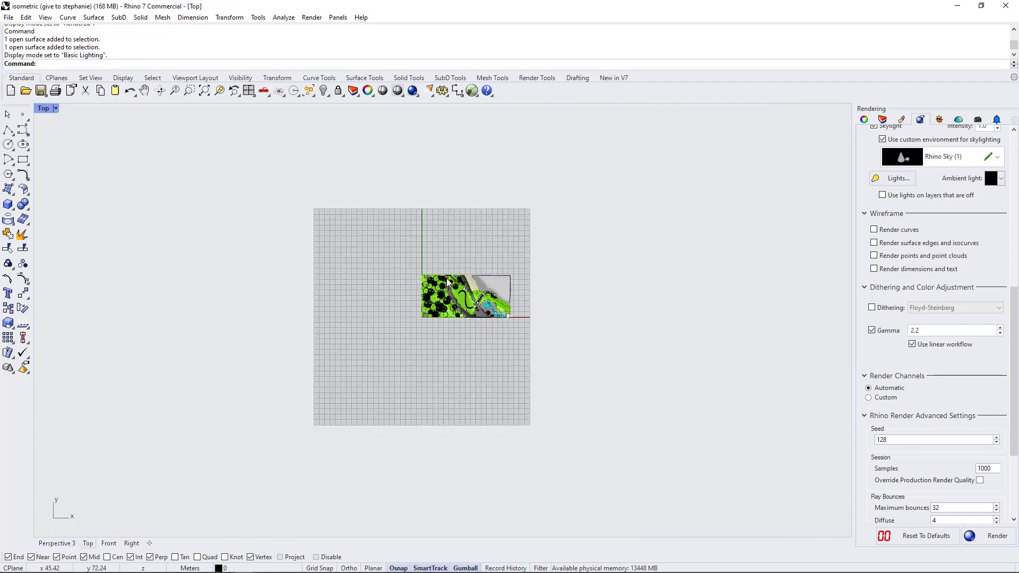
drag(344, 263, 464, 353)
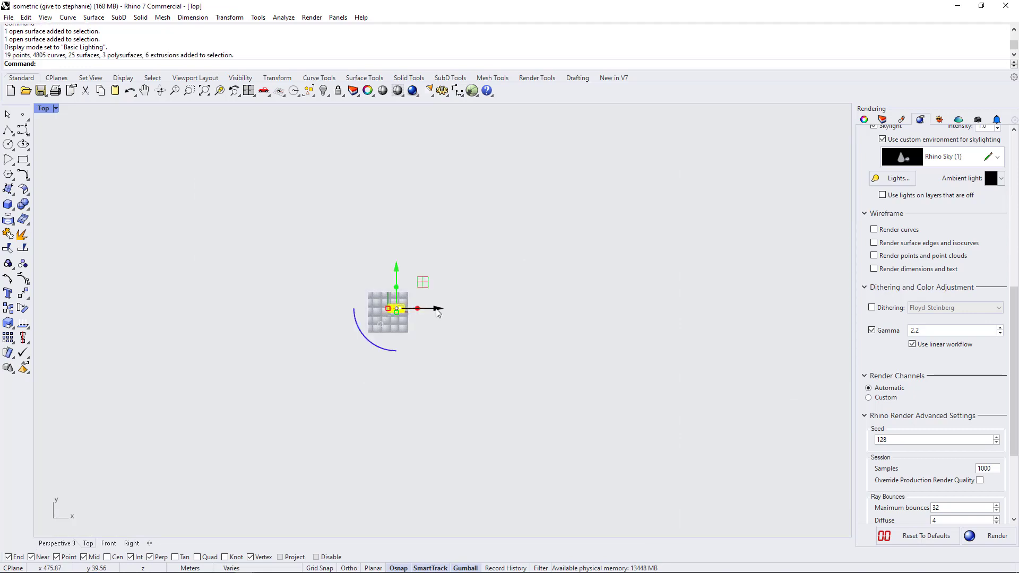
drag(436, 309, 708, 272)
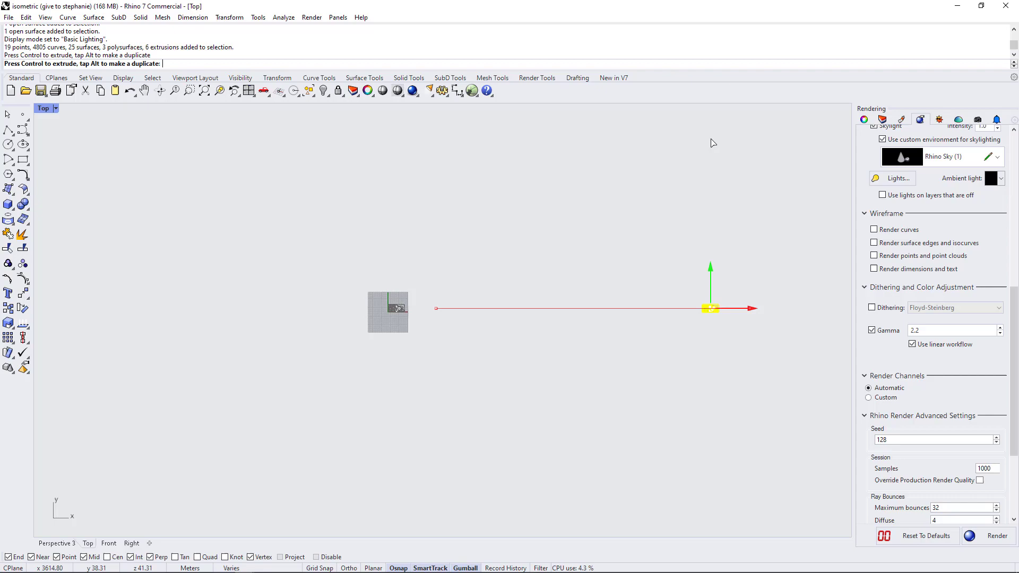
key(ctrl+z)
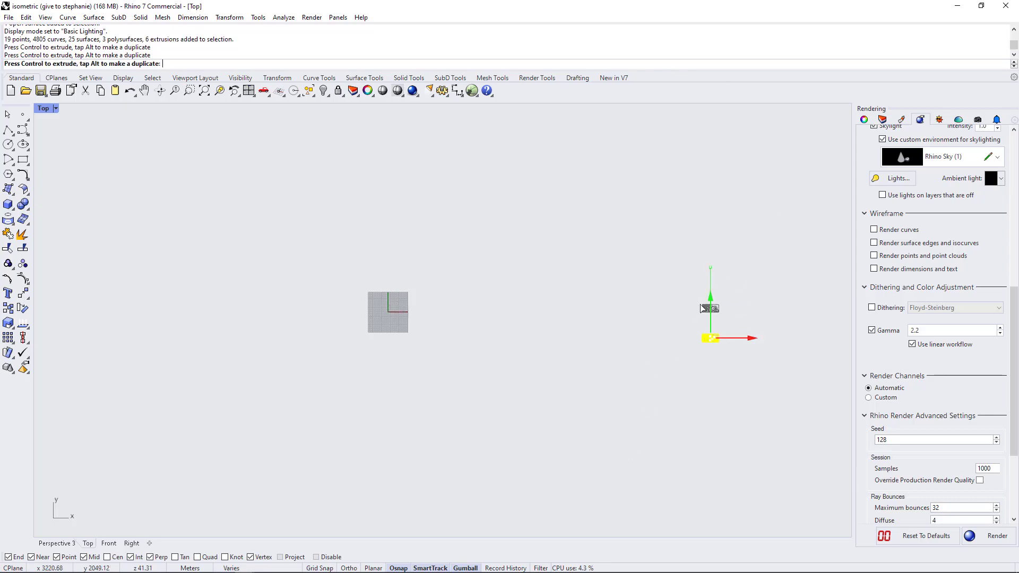
key(ctrl+z)
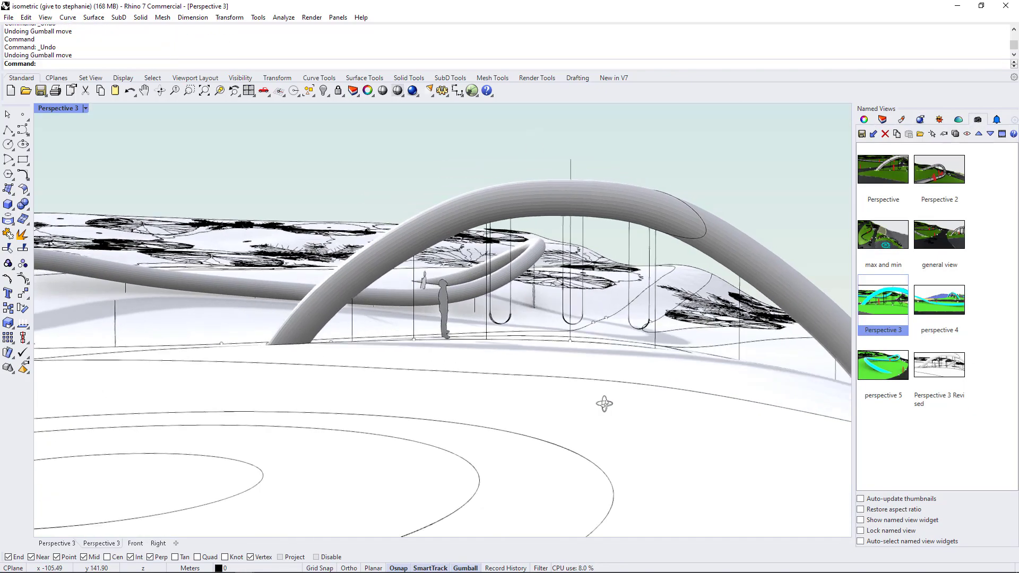
Preview the Perspective 3 view in Raytraced display and look over the layer materials, returning the view to Basic Lighting
right_drag(605, 404, 607, 416)
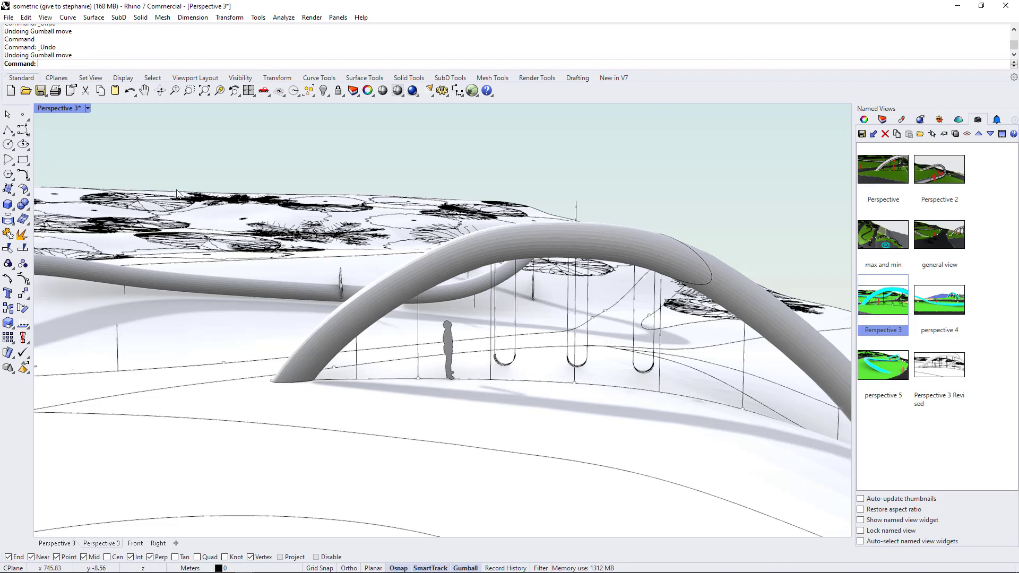
click(88, 110)
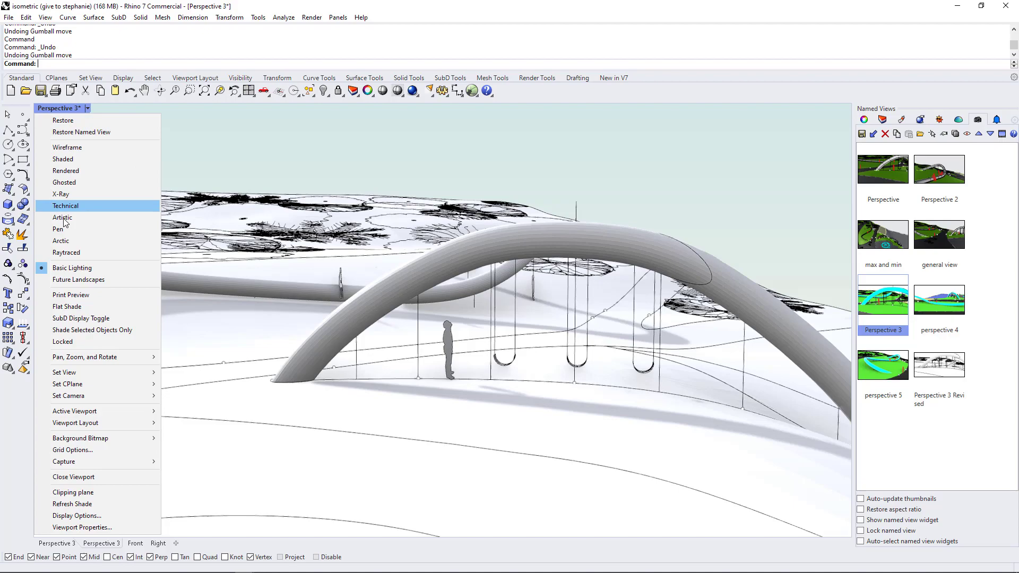
click(64, 253)
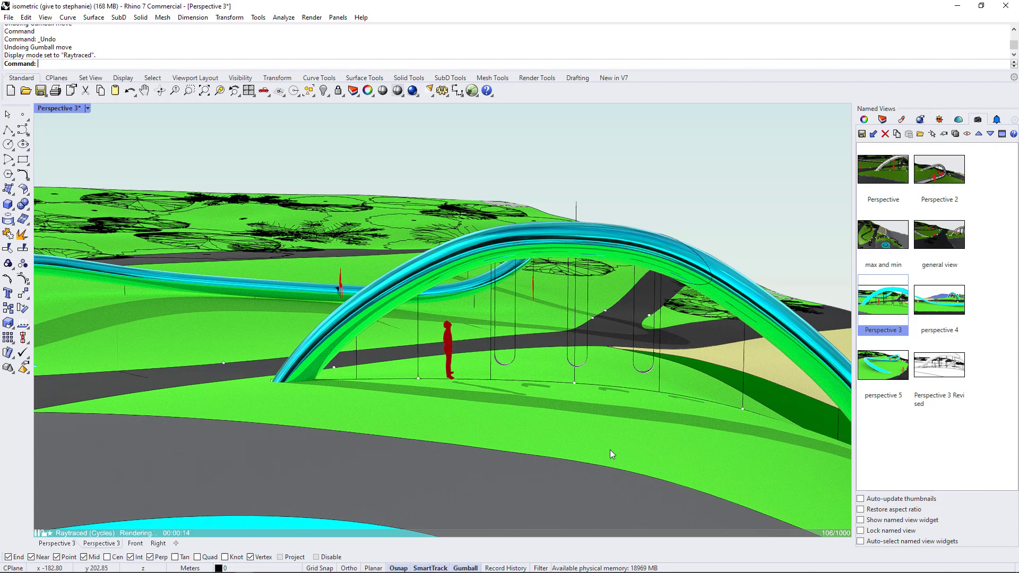
click(889, 120)
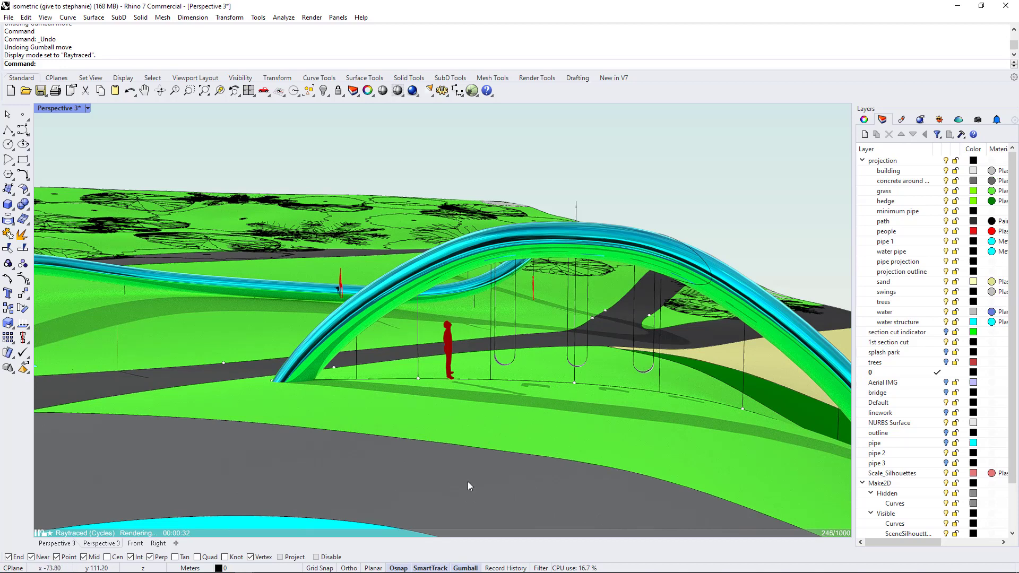
click(88, 109)
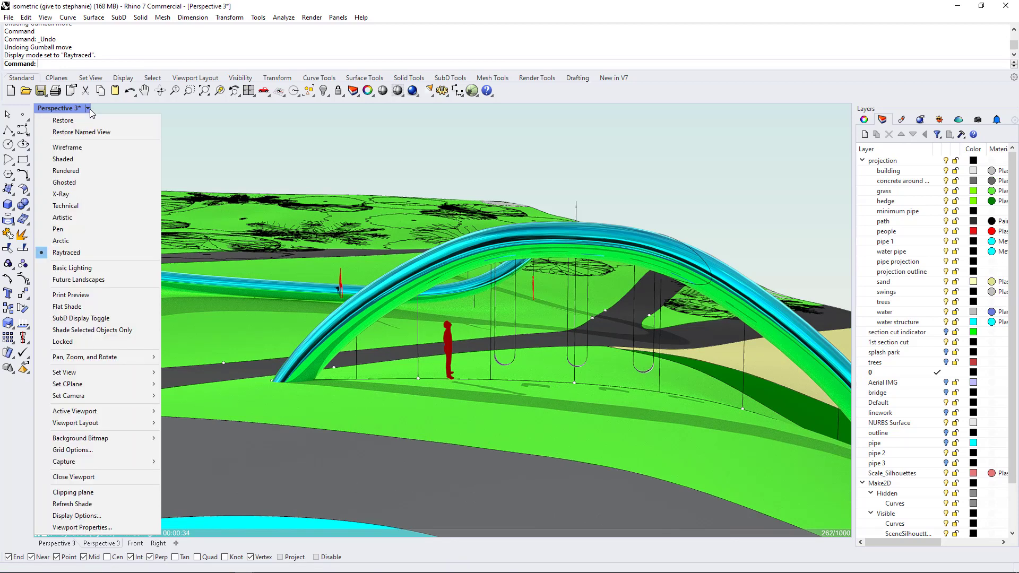
click(68, 268)
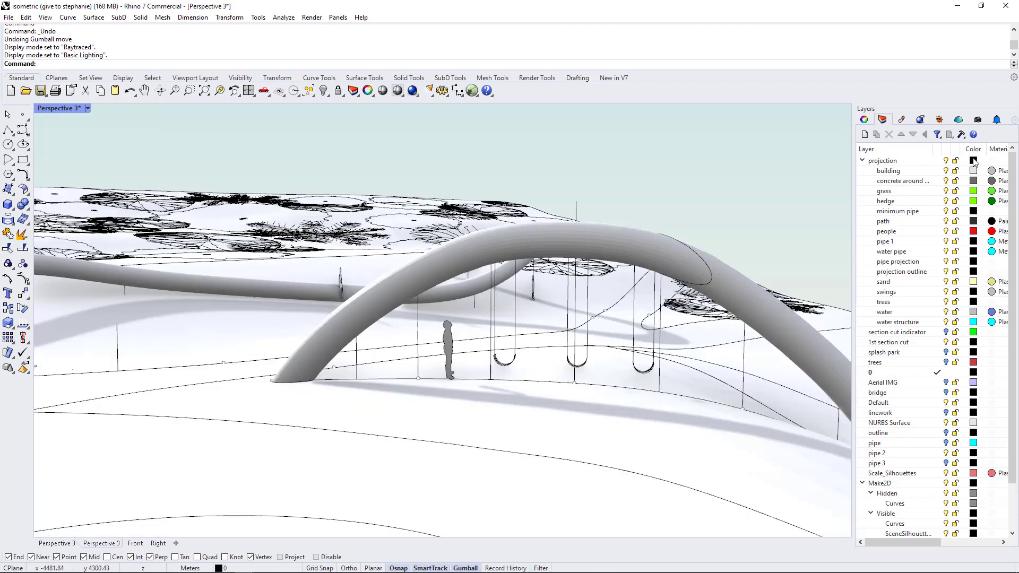
Restore the Perspective 3 named view in the Basic Lighting viewport
right_drag(588, 350, 595, 353)
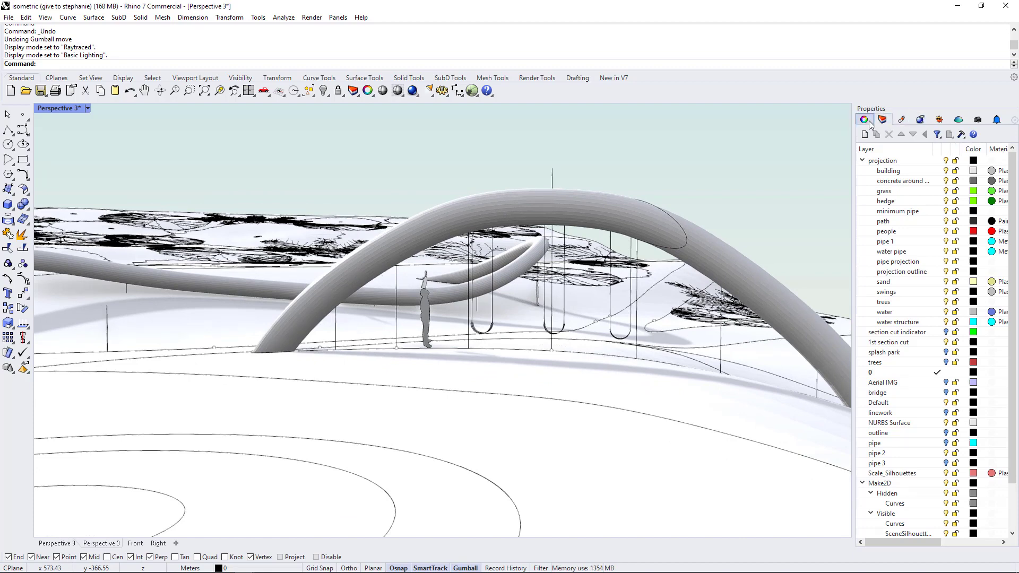
click(921, 119)
click(978, 120)
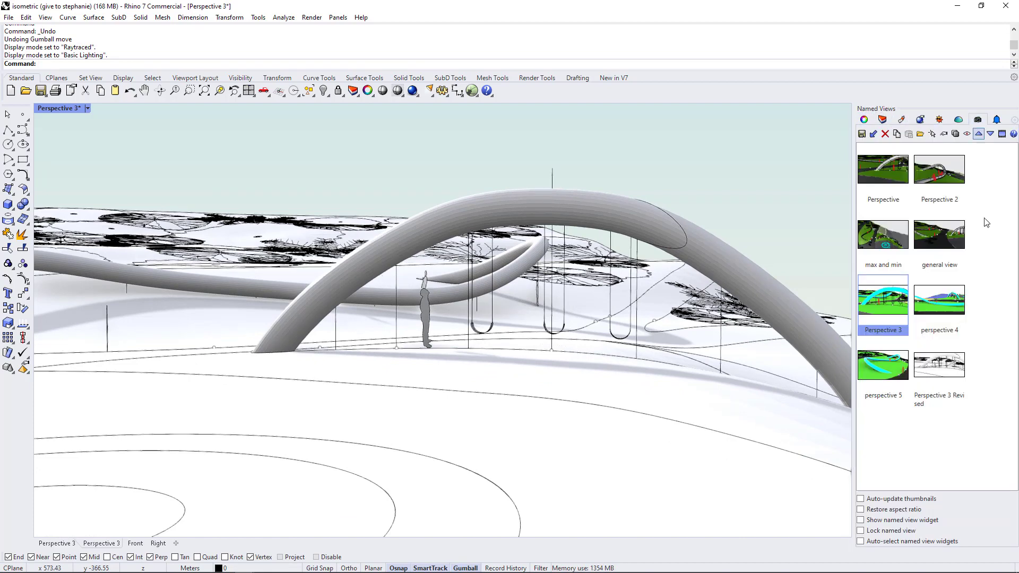
double_click(880, 299)
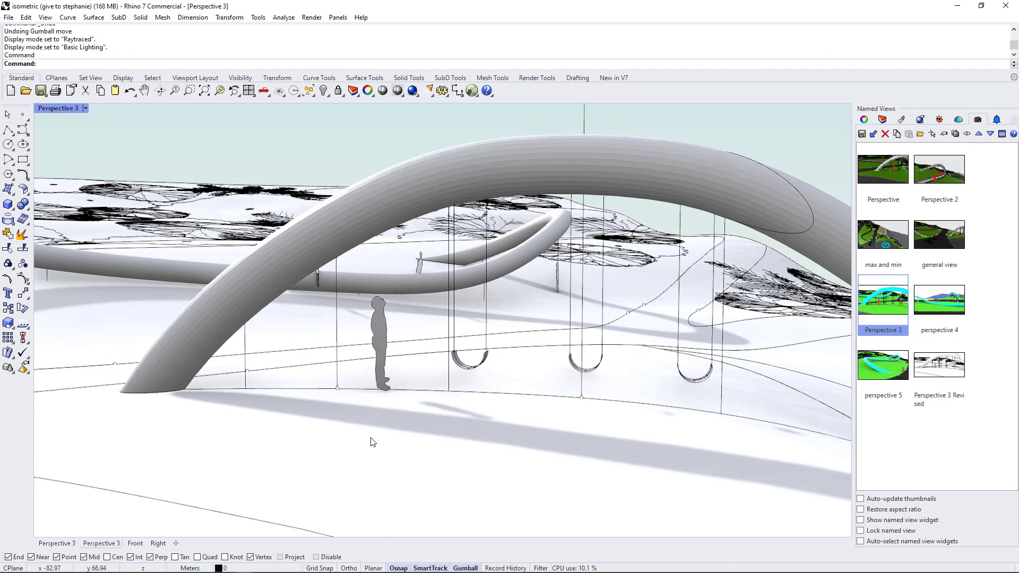
Duplicate the standing person silhouette under the arch into the foreground and shift the copy sideways along the gumball's green axis
scroll(339, 358, down, 3)
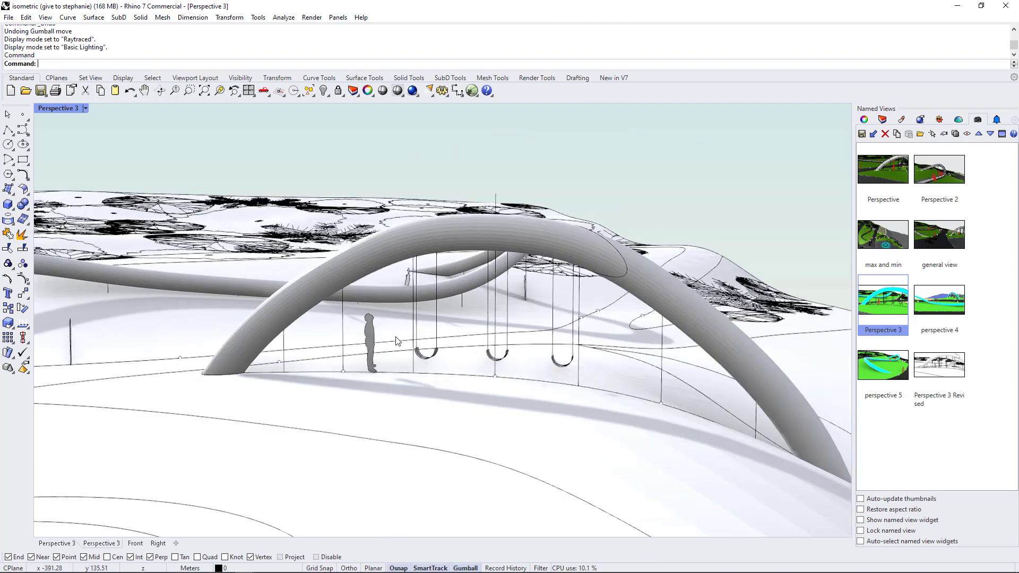
click(370, 333)
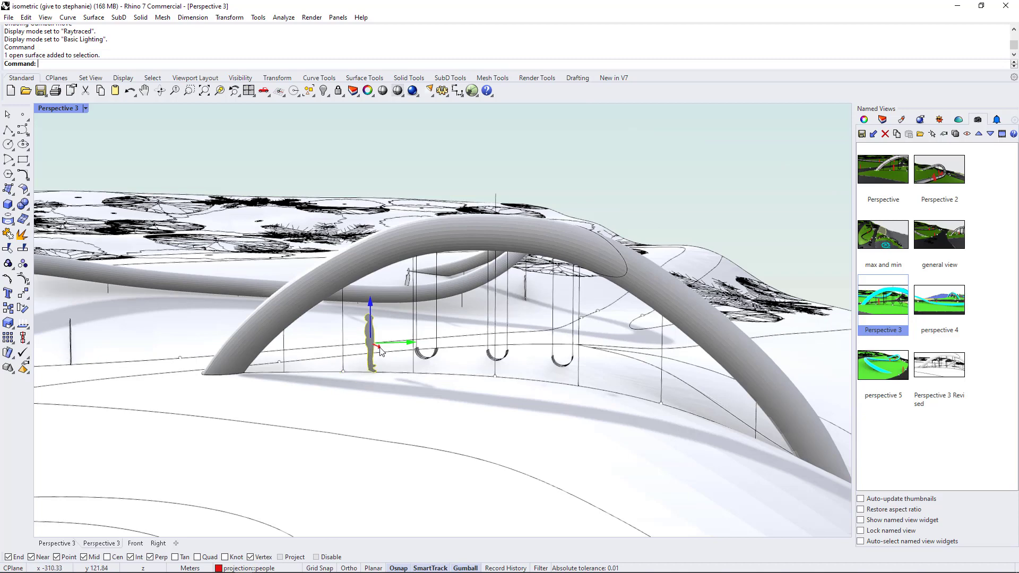
drag(380, 350, 600, 485)
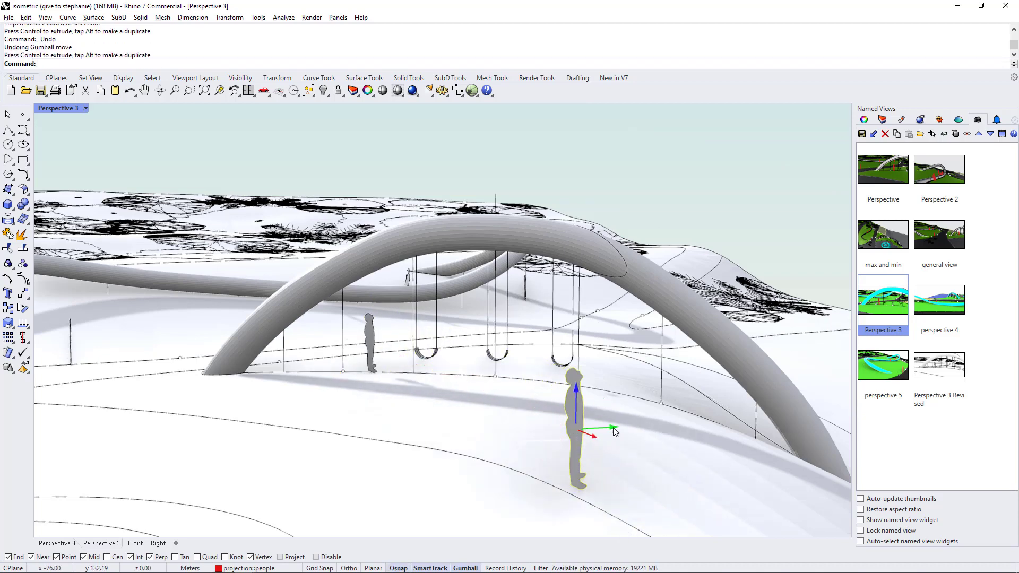
drag(613, 427, 505, 434)
Check the copied figure's placement against the framing of the Perspective 3 named view
double_click(885, 313)
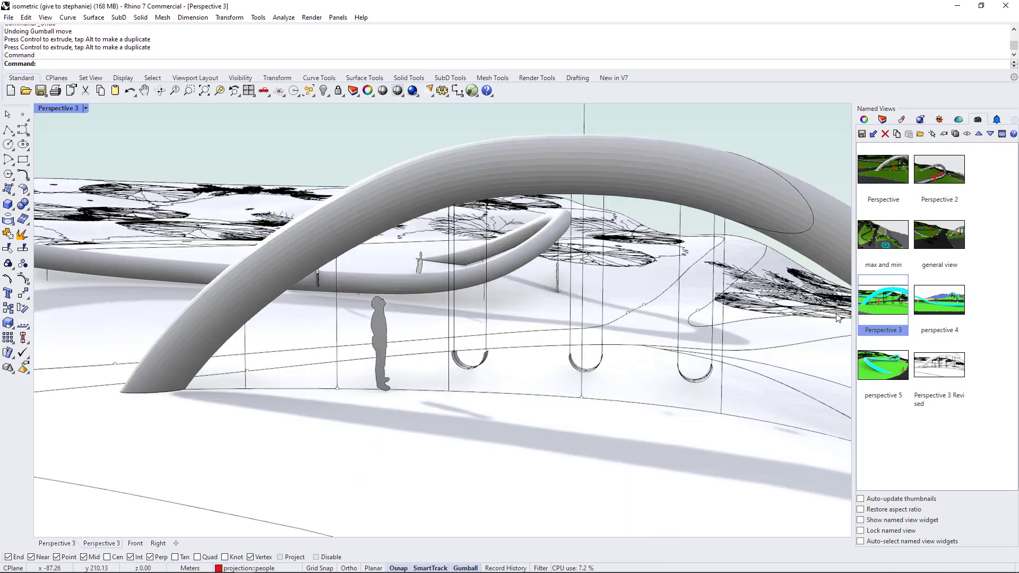
key(Home)
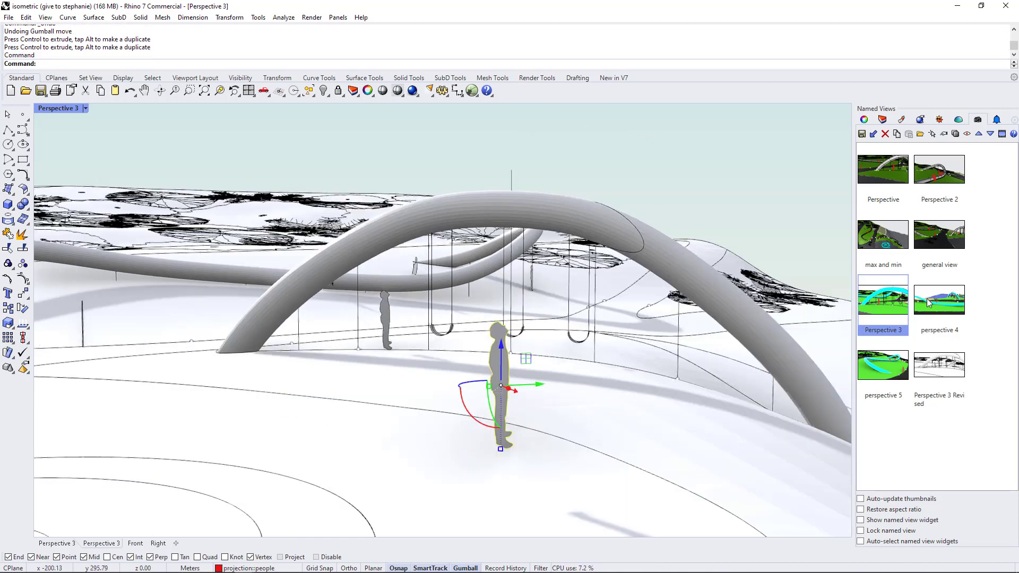
double_click(896, 303)
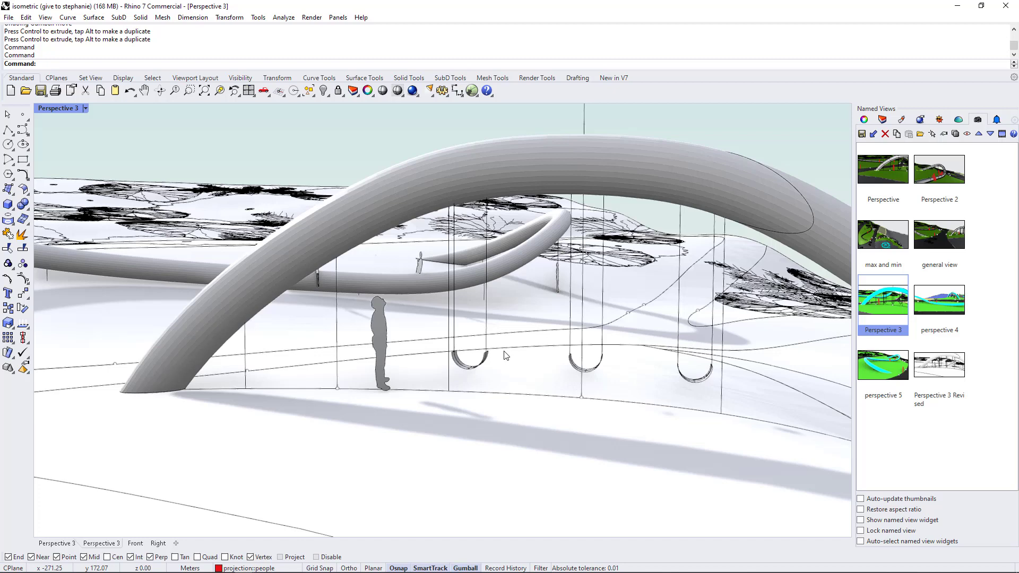
Reframe the perspective with Pan and dynamic Zoom to fit the arch, the swings and the foreground figure
drag(506, 356, 501, 350)
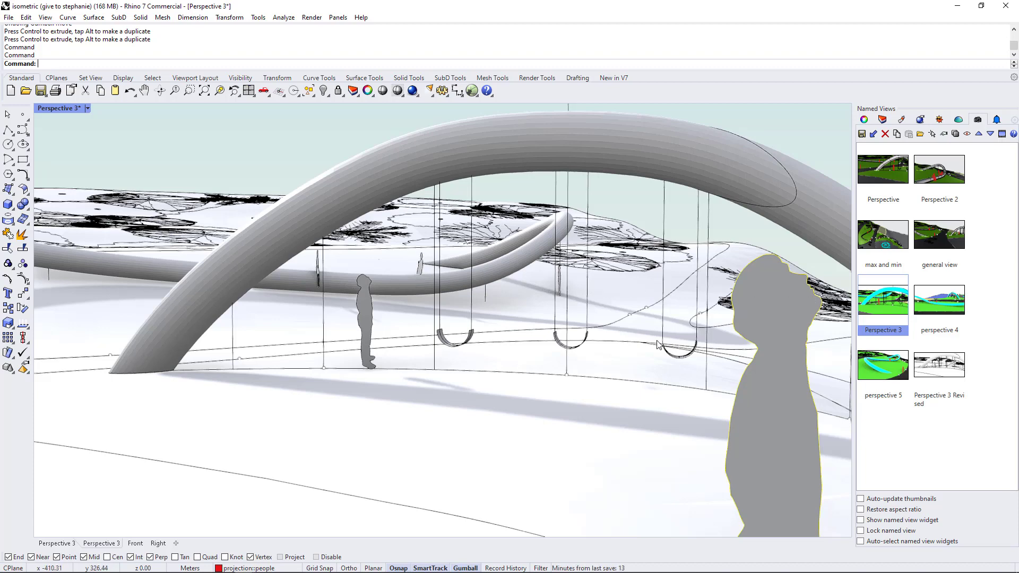
click(144, 91)
drag(563, 246, 550, 243)
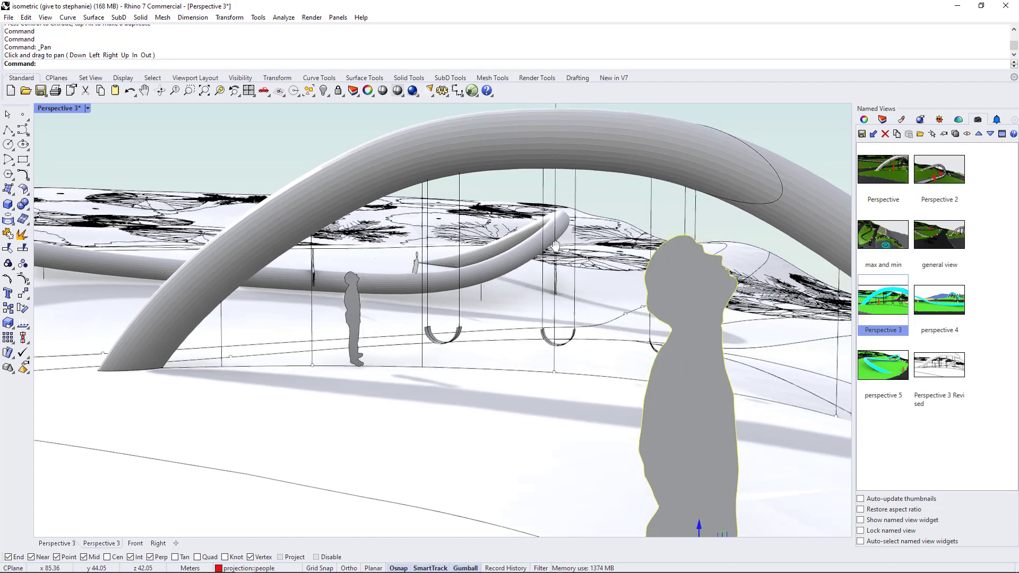
key(Return)
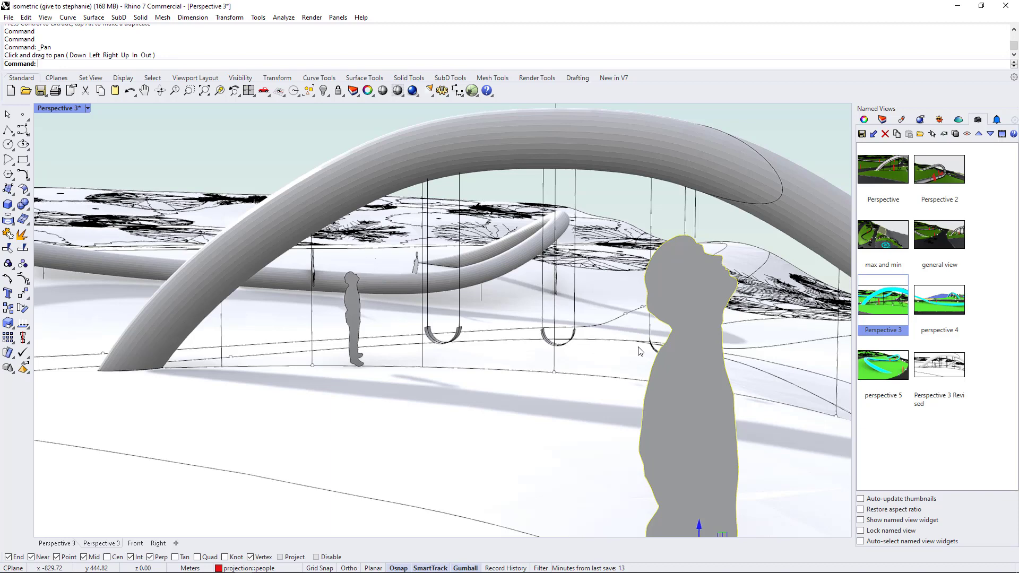
click(174, 91)
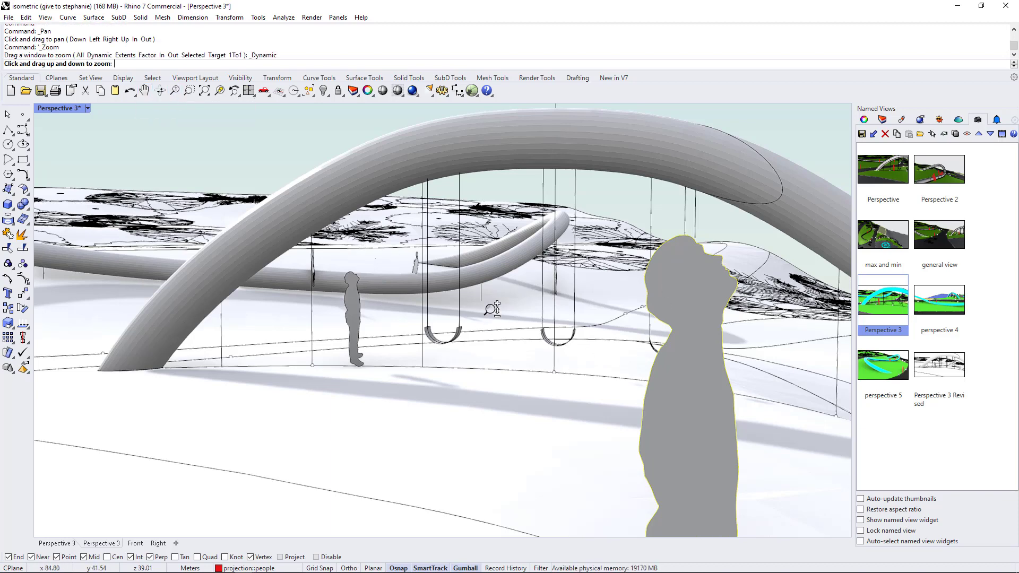
drag(493, 309, 493, 318)
click(144, 91)
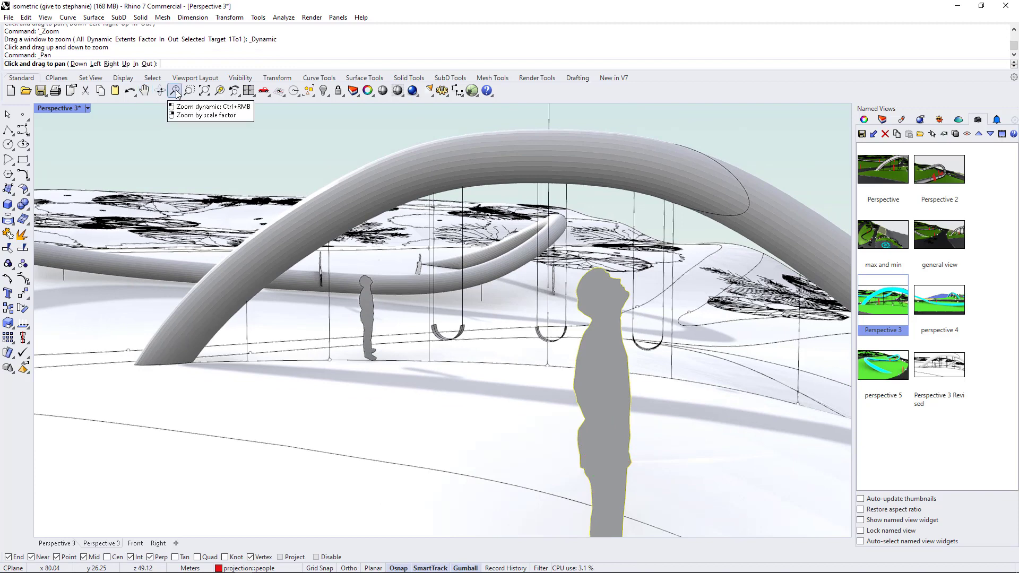
drag(640, 303, 653, 286)
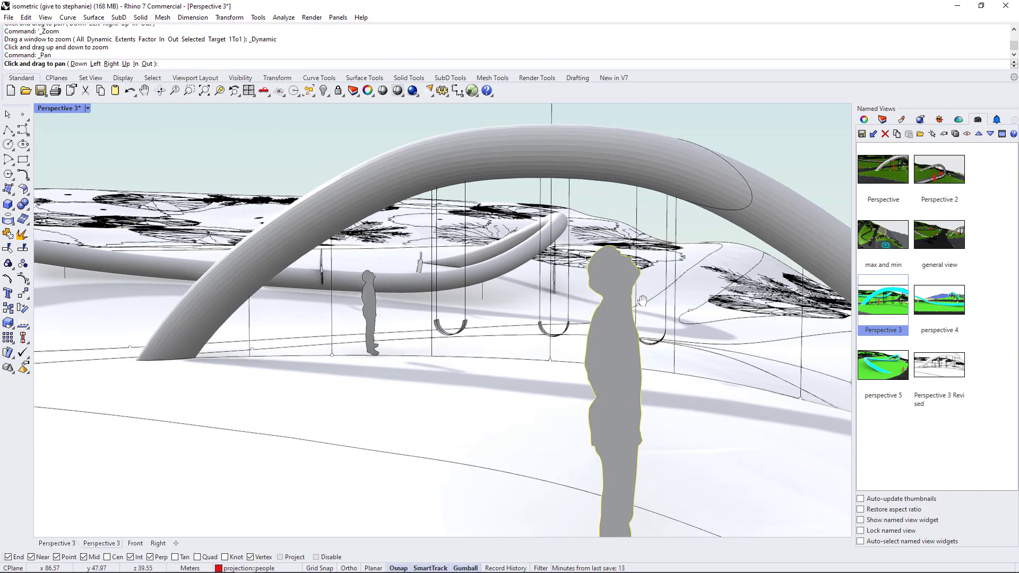
key(Return)
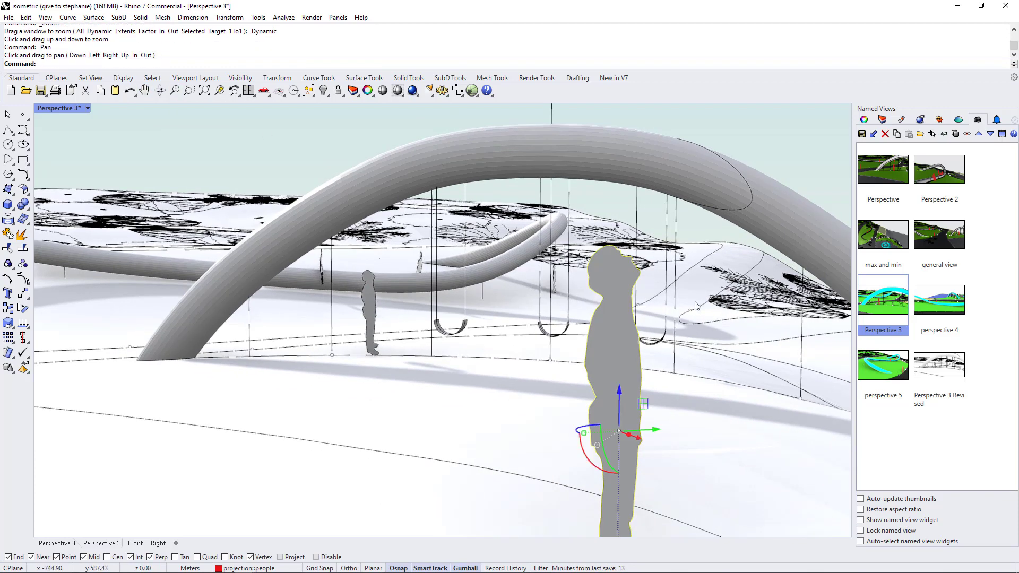
Hide the foreground figure copy and save the current view as the named view "Perspective 3 Revised 2"
middle_click(625, 276)
click(602, 272)
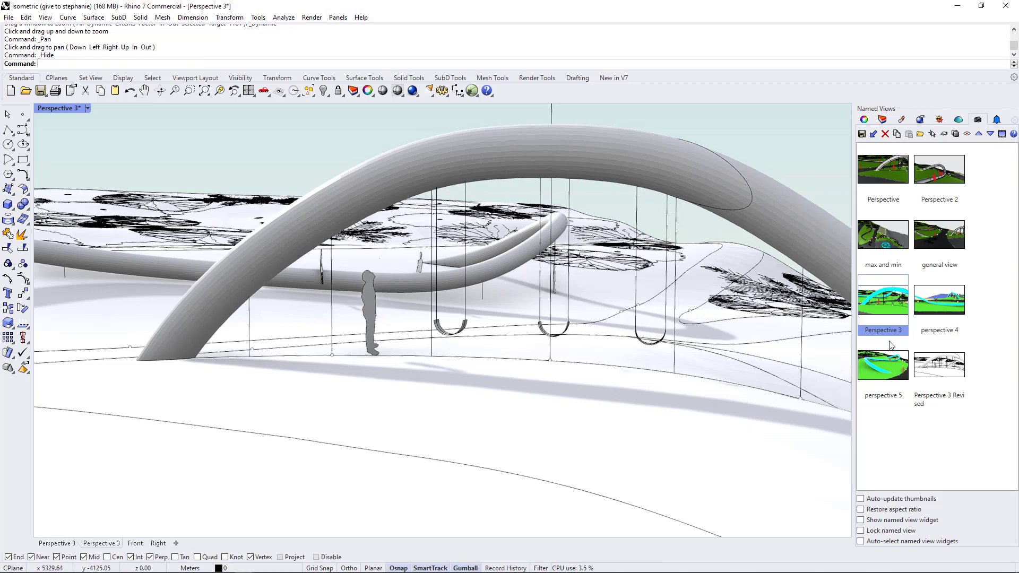
click(862, 134)
click(514, 291)
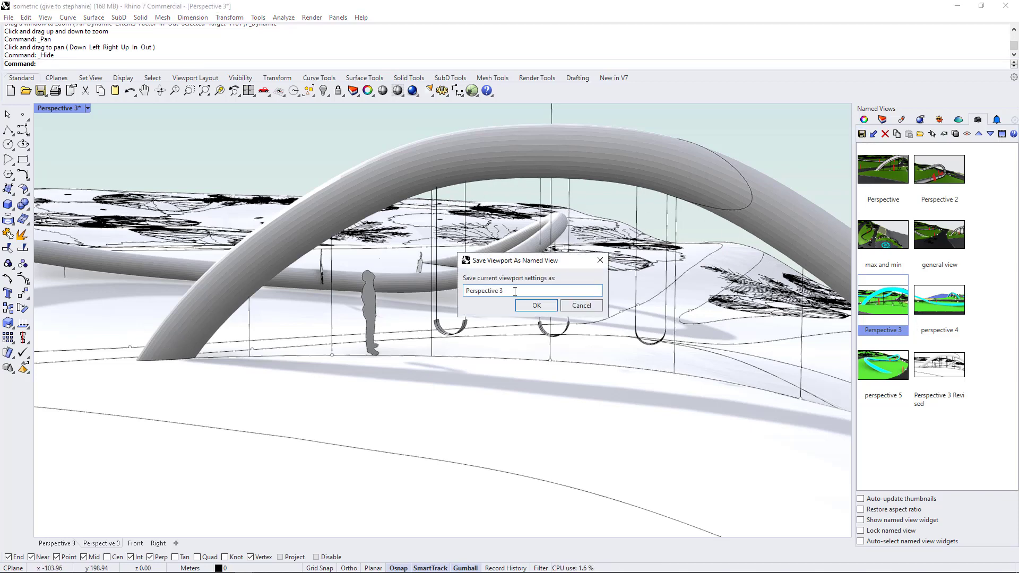
text(Revised 2)
key(Return)
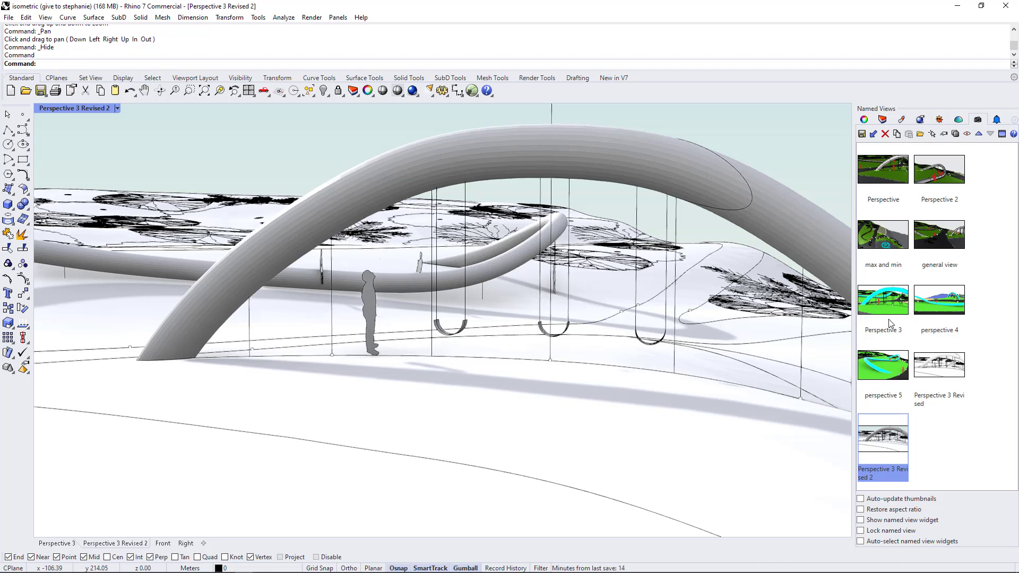
Compare the Perspective 3 and Perspective 3 Revised 2 named views, then set the camera lens length to 28 mm and zoom in on the arch
double_click(885, 302)
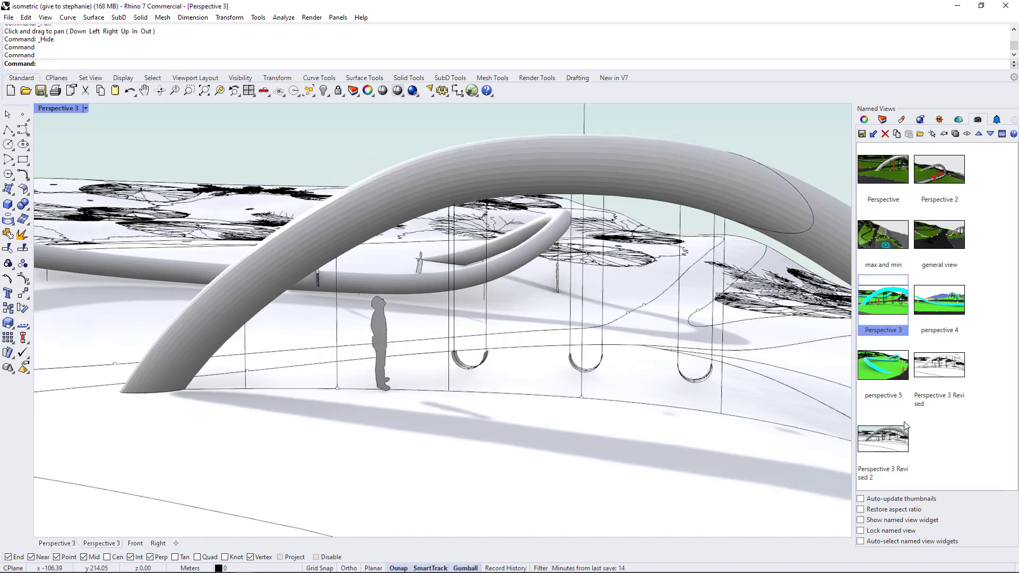
double_click(894, 444)
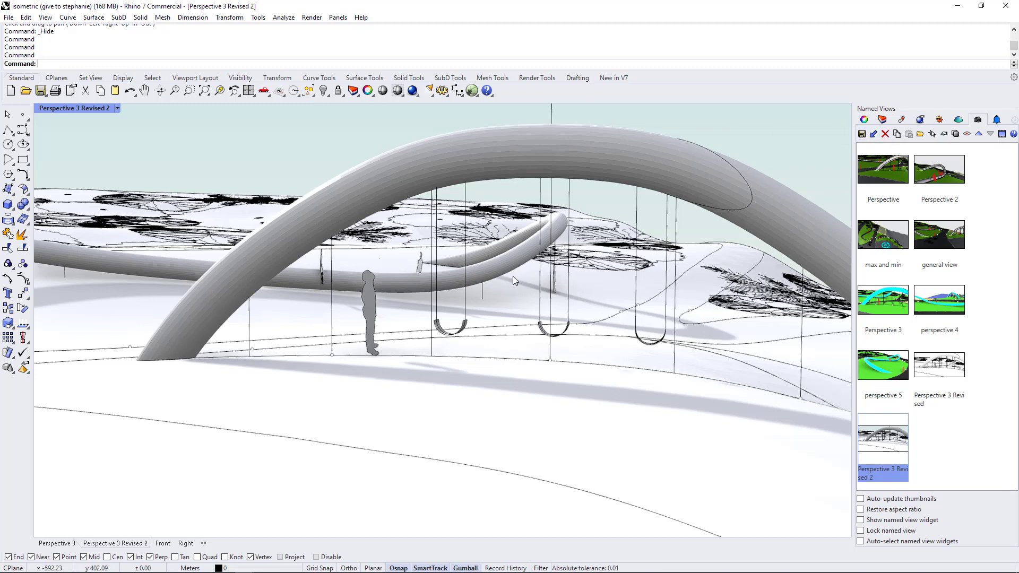
click(864, 121)
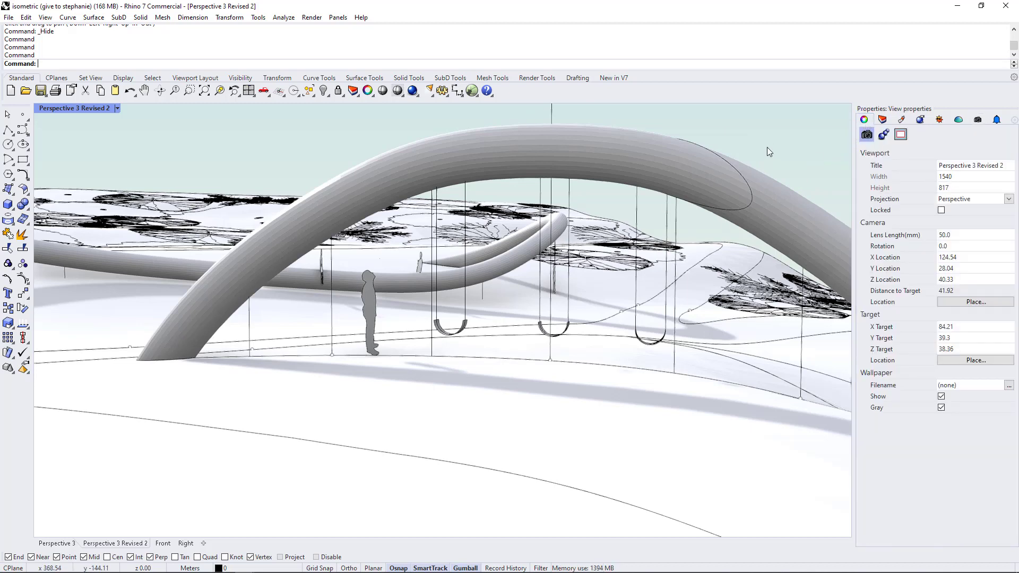
click(953, 236)
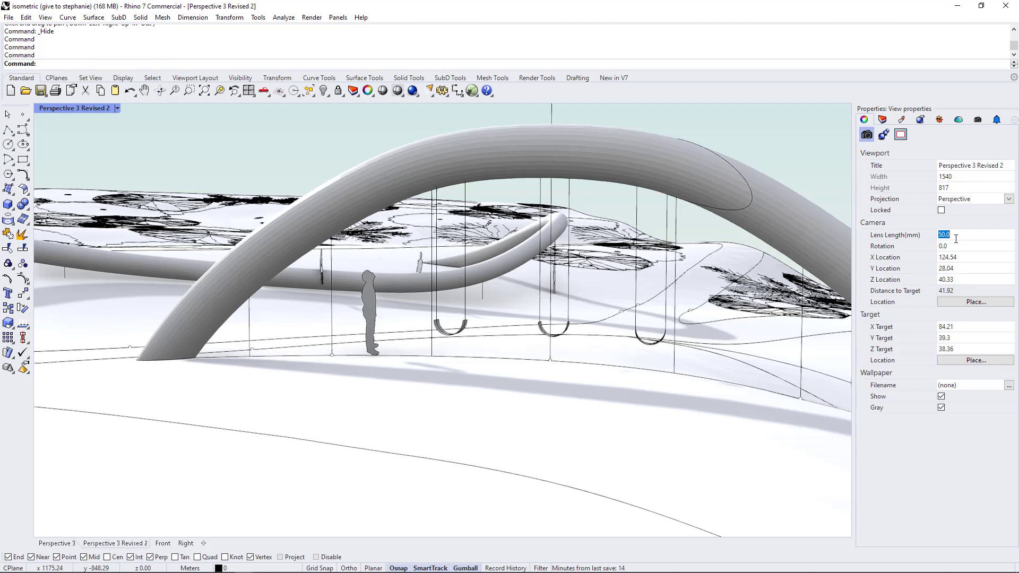
text(28)
key(Return)
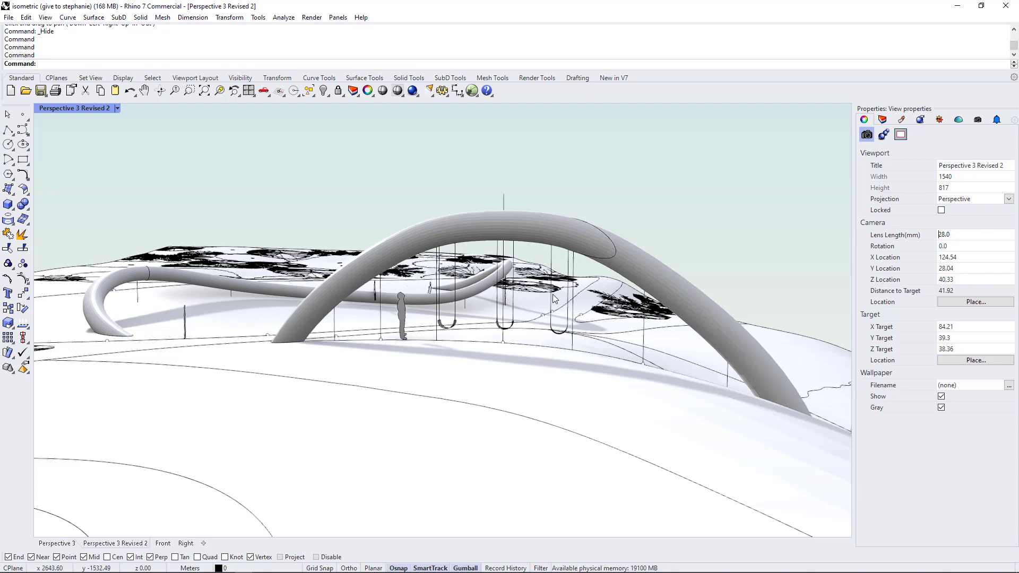
click(174, 91)
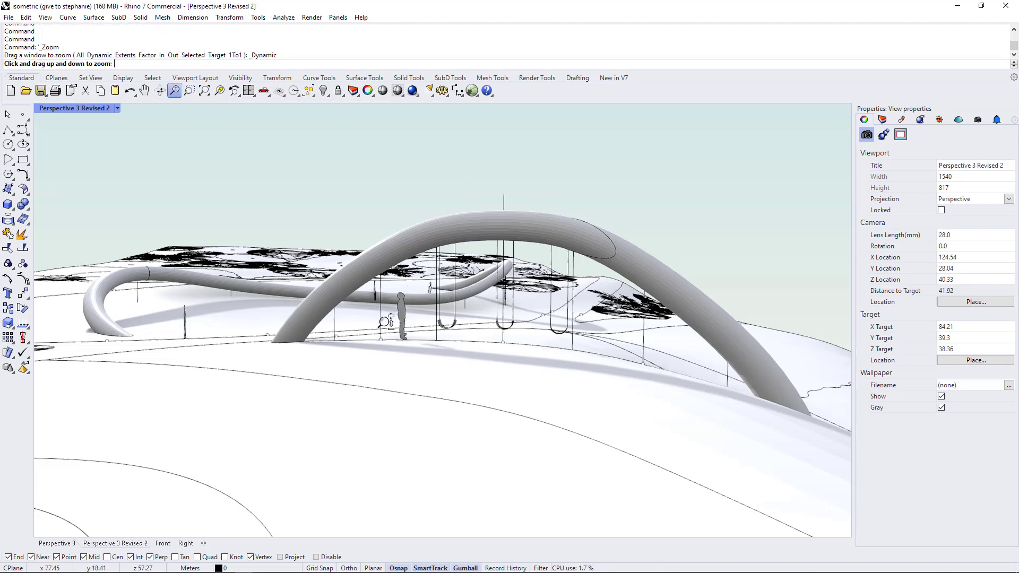
drag(360, 328, 360, 323)
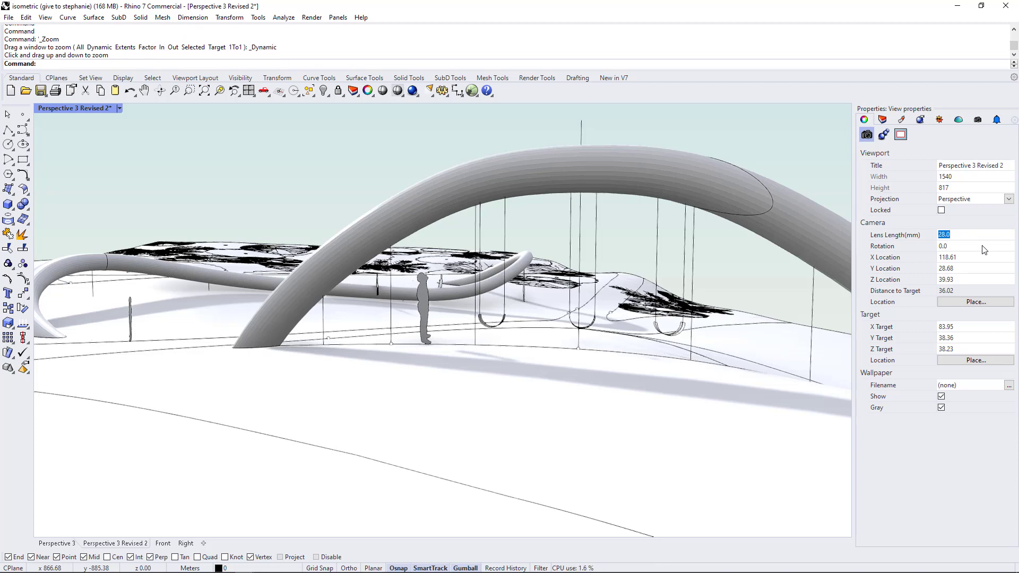
Try a camera lens length of 18 mm and reframe the arch and swings with a slight orbit and dynamic zoom
text(18)
key(Return)
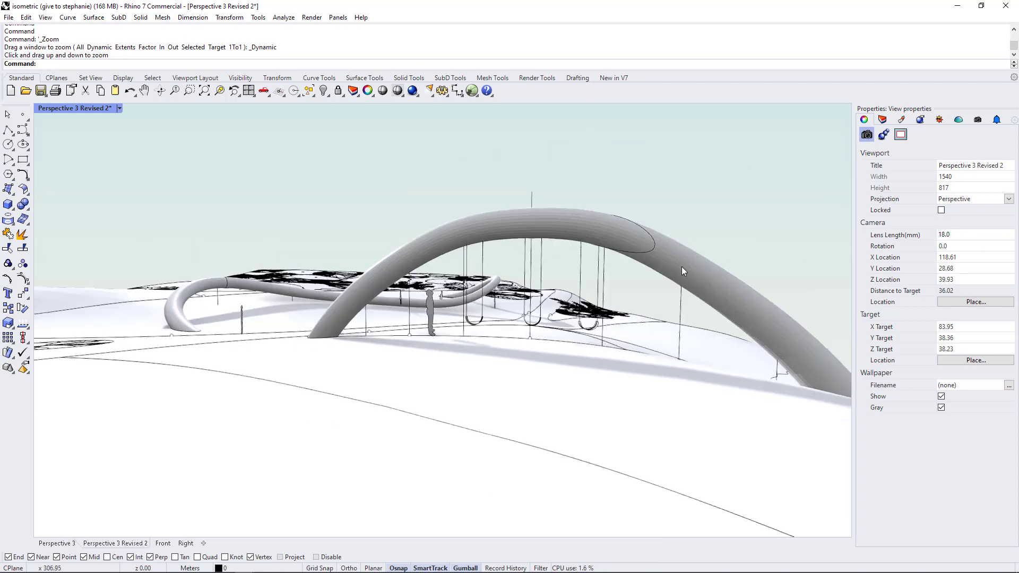
right_drag(673, 270, 675, 270)
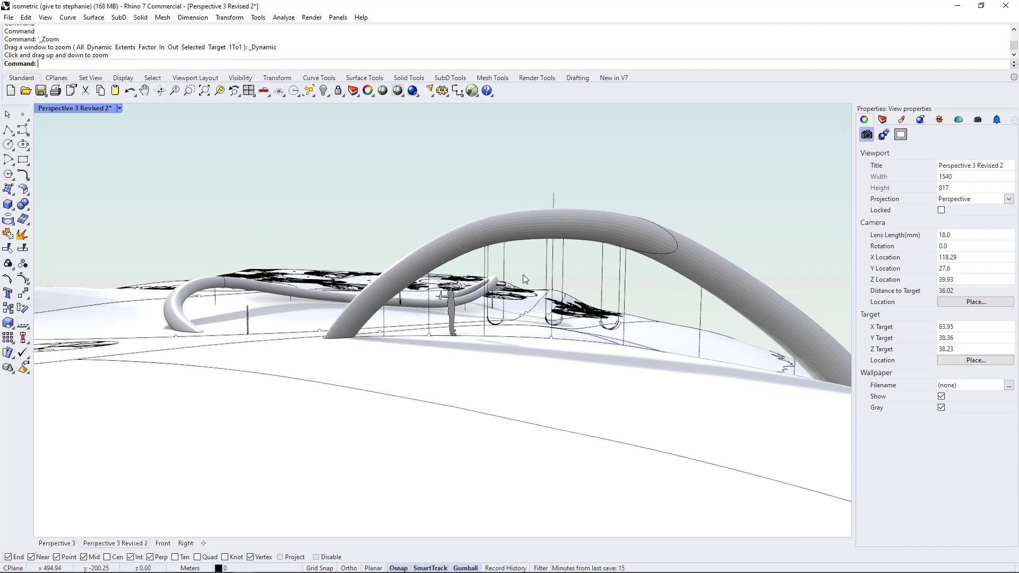
click(175, 90)
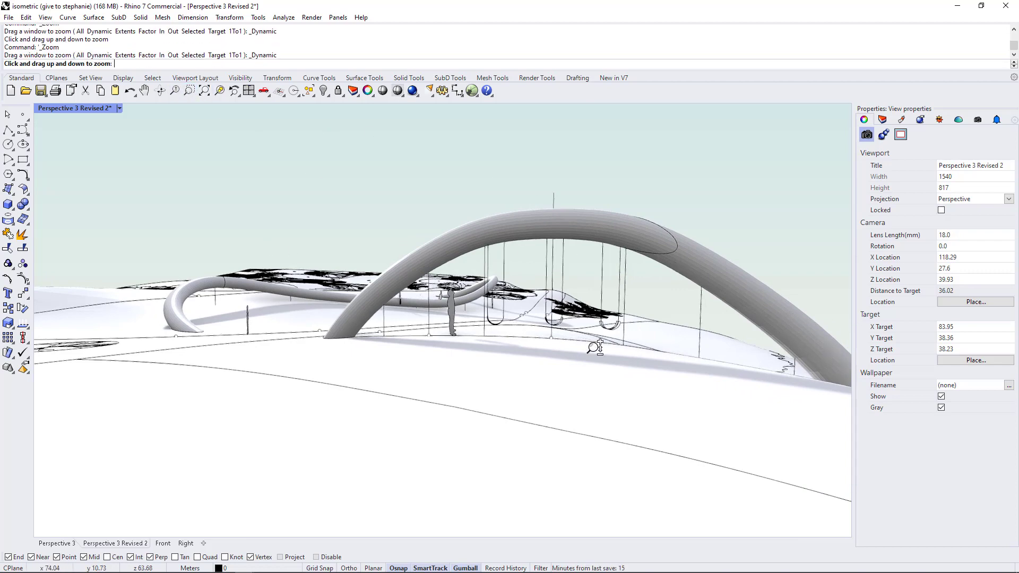
drag(596, 351, 595, 340)
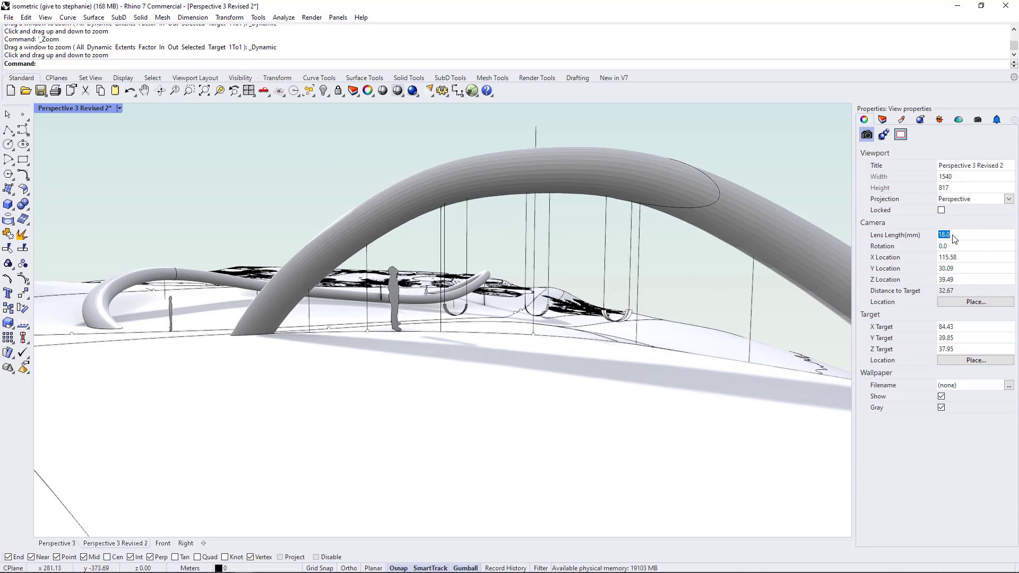
Set the camera lens length to 28 mm and zoom out dynamically to fit most of the arch in the view
text(28)
key(Return)
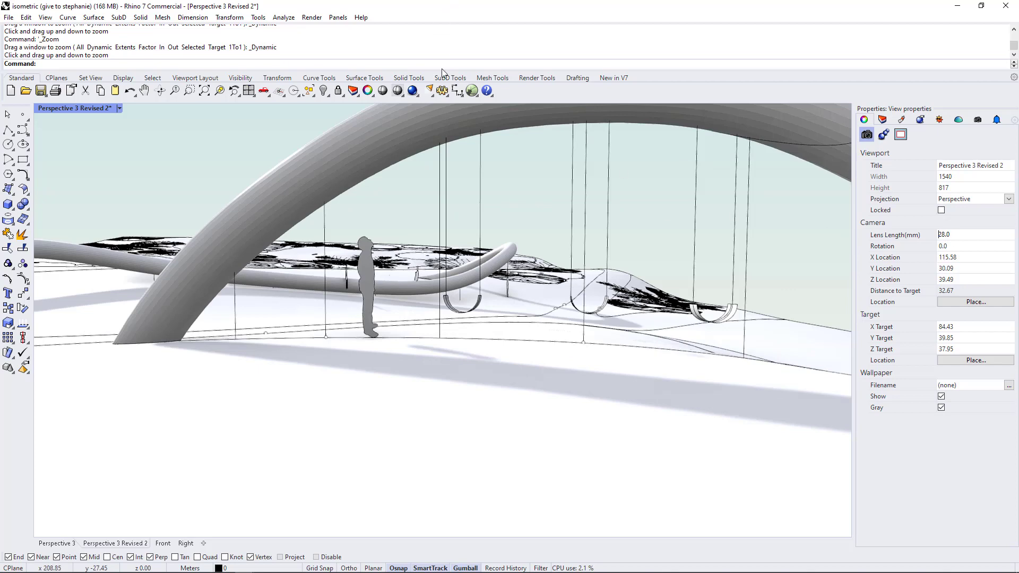
click(174, 91)
key(Return)
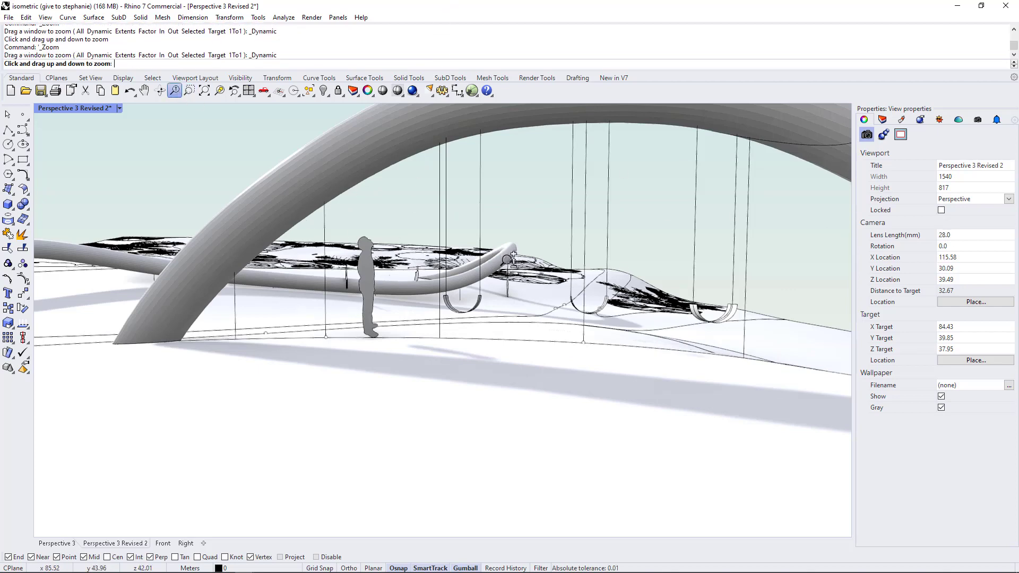
drag(508, 258, 512, 261)
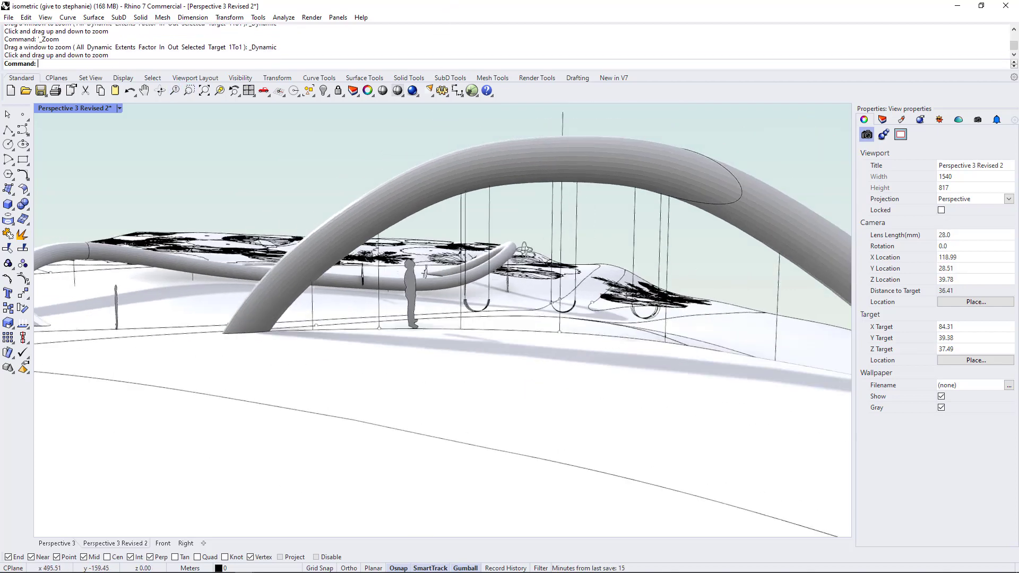
Unhide the foreground copy of the standing figure with Show Selected
middle_click(472, 308)
click(510, 346)
click(605, 319)
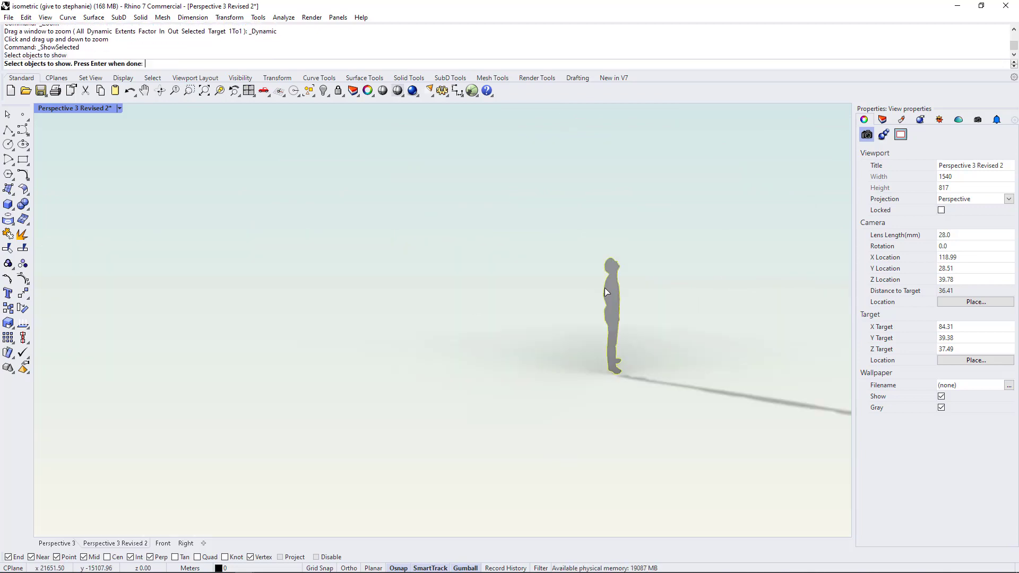
key(Return)
scroll(540, 304, up, 3)
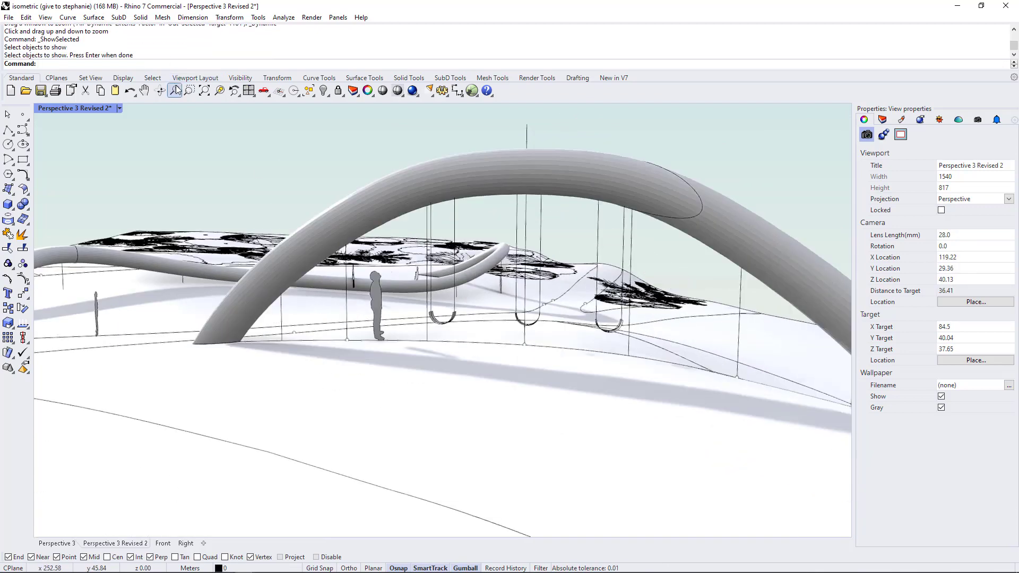
Reframe the arch and the swings with dynamic Zoom and Pan
right_click(175, 90)
mouse_move(535, 285)
mouse_down()
mouse_move(538, 231)
mouse_move(539, 270)
mouse_up()
key(Return)
key(Return)
key(Return)
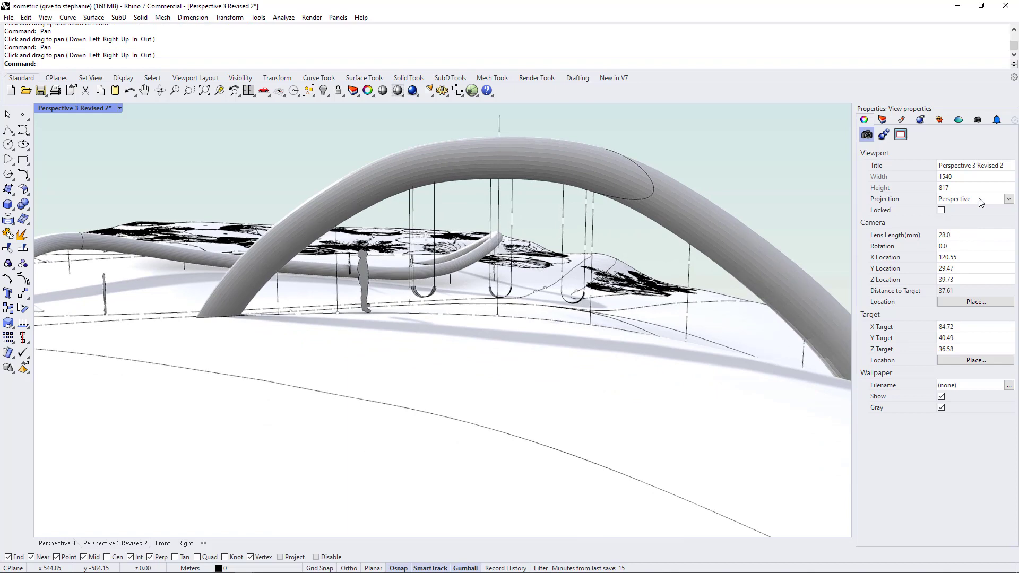
Change the viewport projection to Two Point Perspective and pan the arch back into the frame
click(1010, 200)
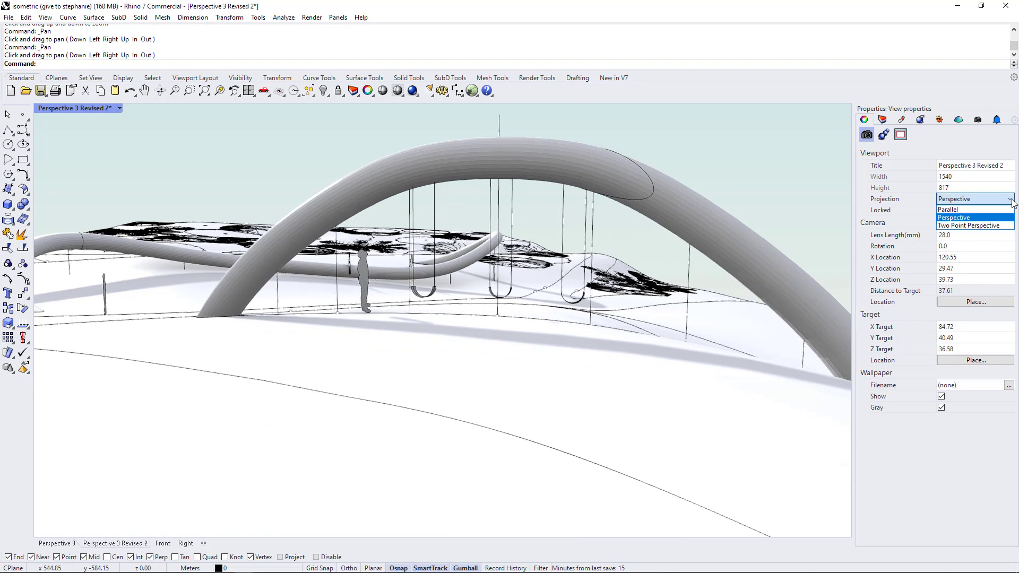
click(975, 227)
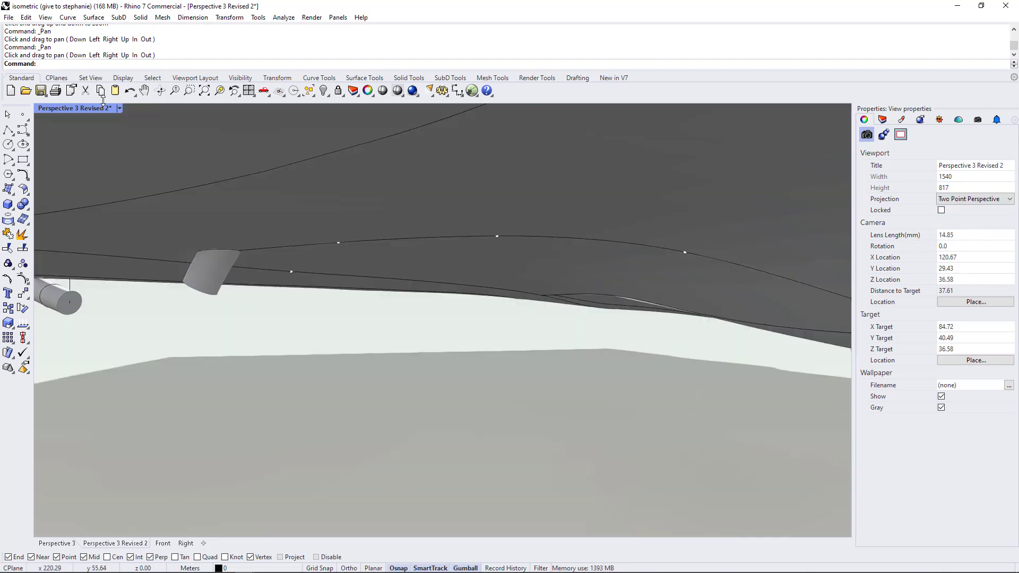
click(144, 91)
drag(396, 206, 456, 231)
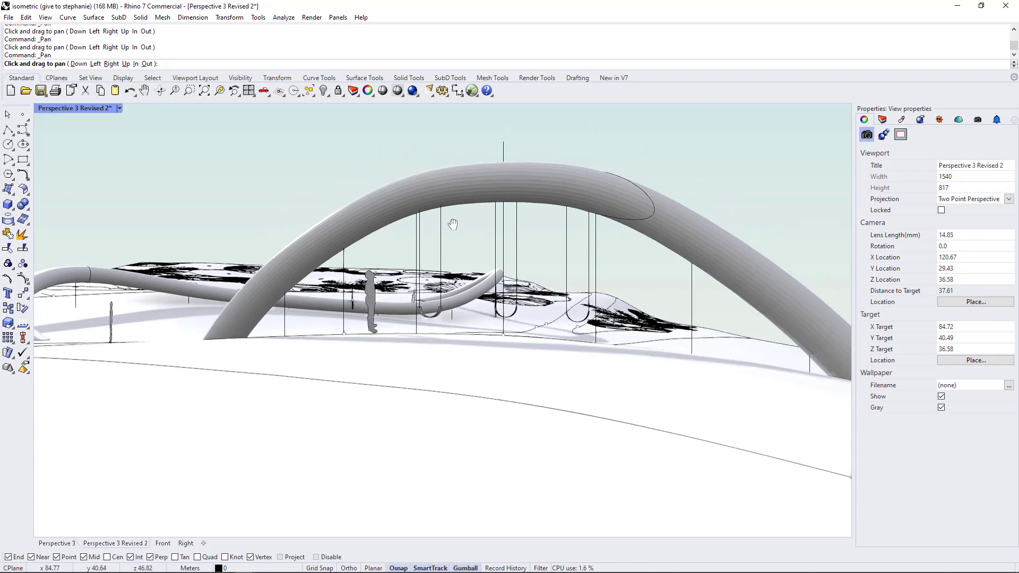
key(Escape)
Inspect the vertical support line and swing ropes under the arch in two-point perspective by selecting them one by one
click(692, 276)
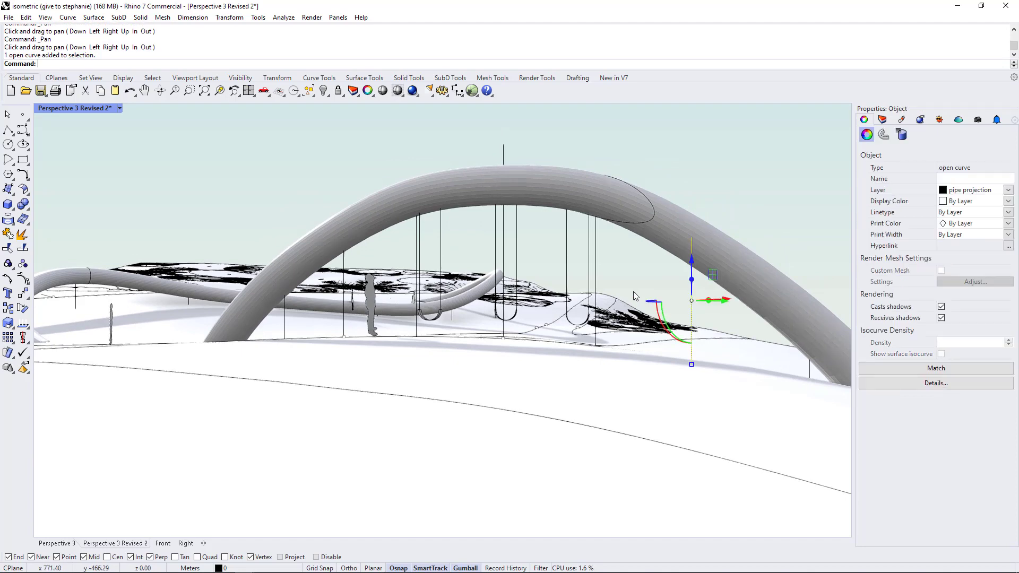
click(596, 268)
click(590, 260)
click(567, 254)
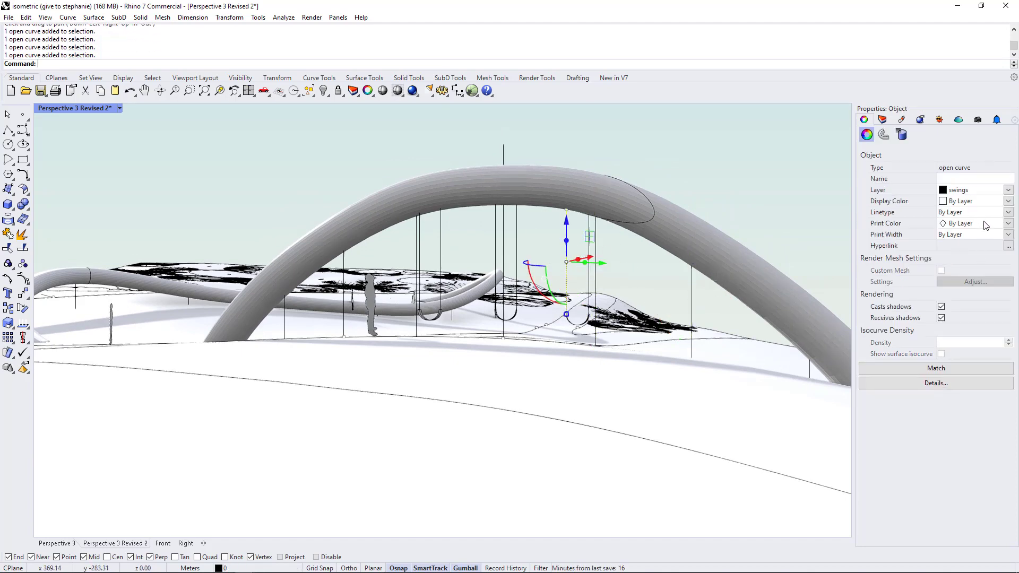
key(Escape)
Switch the projection back to Perspective, orbit to look down on the park, and return to the eye-level view of the arch
click(1009, 199)
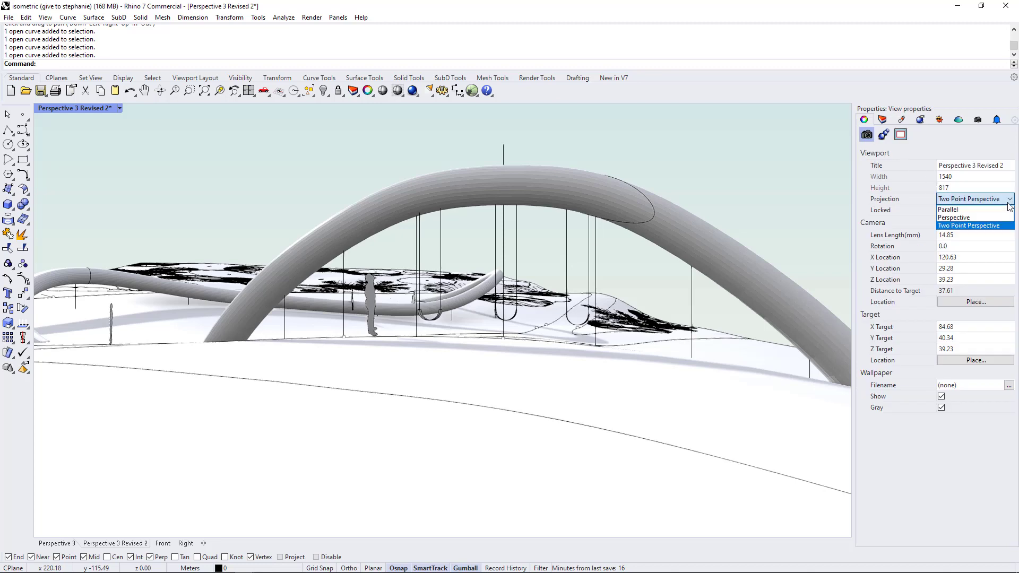
click(972, 218)
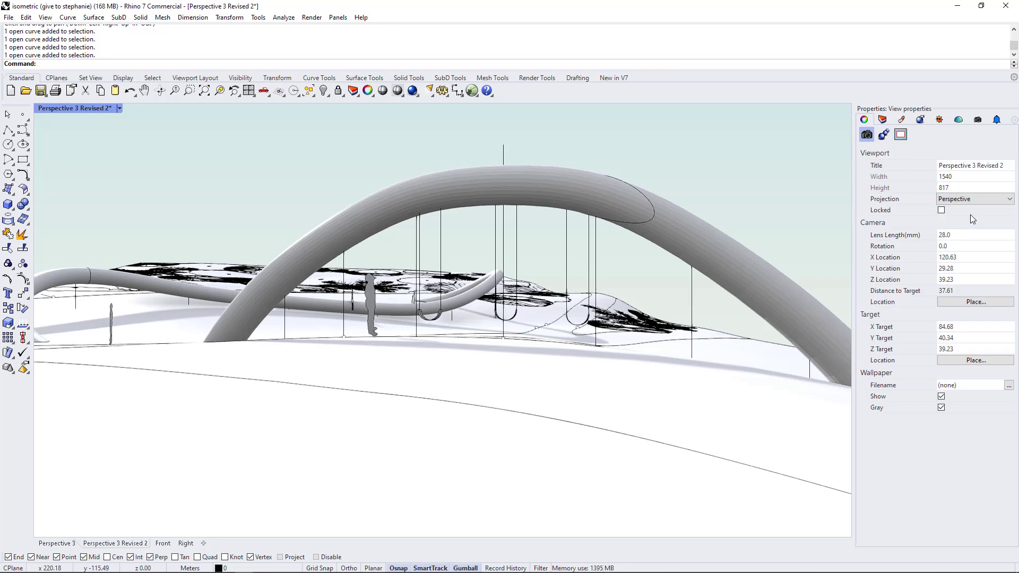
mouse_move(612, 279)
right_down()
mouse_move(600, 269)
mouse_move(604, 288)
right_up()
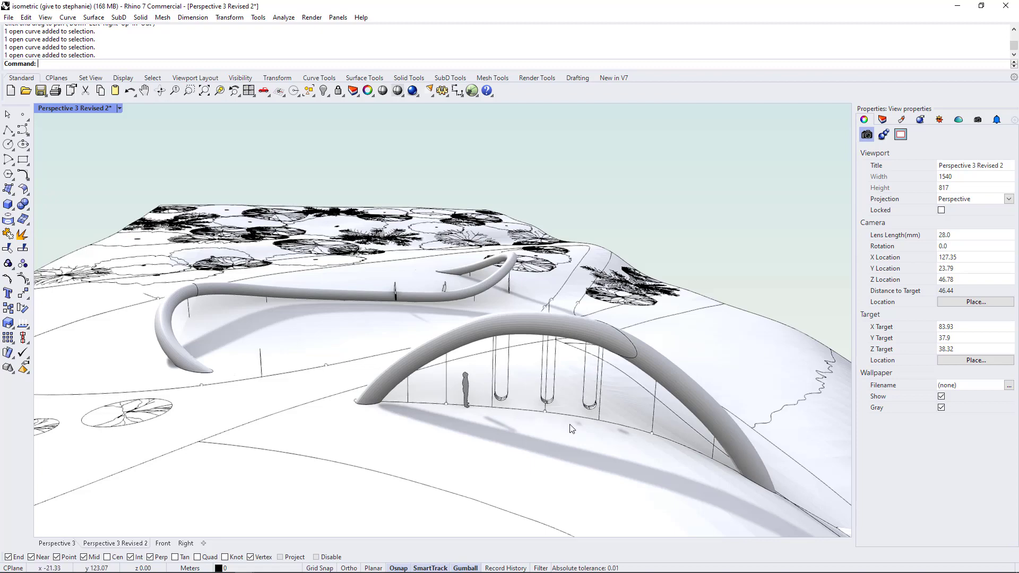
right_drag(578, 423, 573, 320)
key(Home)
key(Home)
key(End)
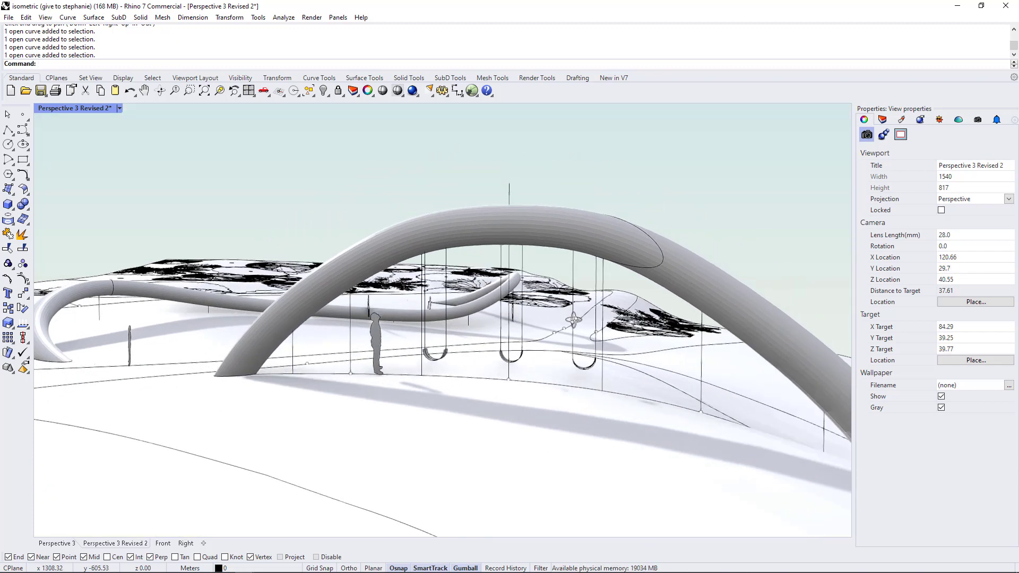
Set the viewport projection to Two Point Perspective with a camera lens length of 28 mm
click(1009, 200)
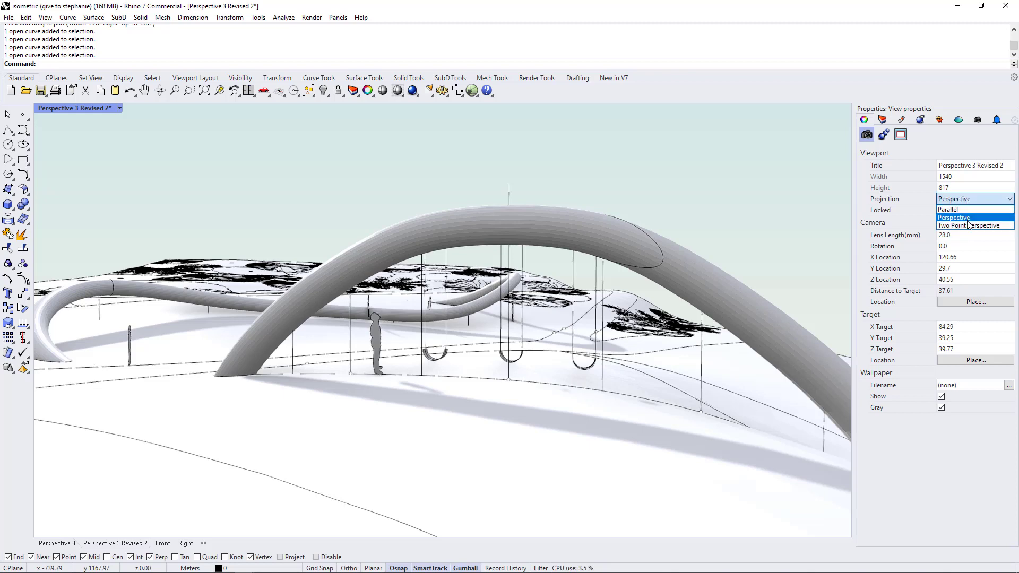
click(970, 224)
click(1009, 200)
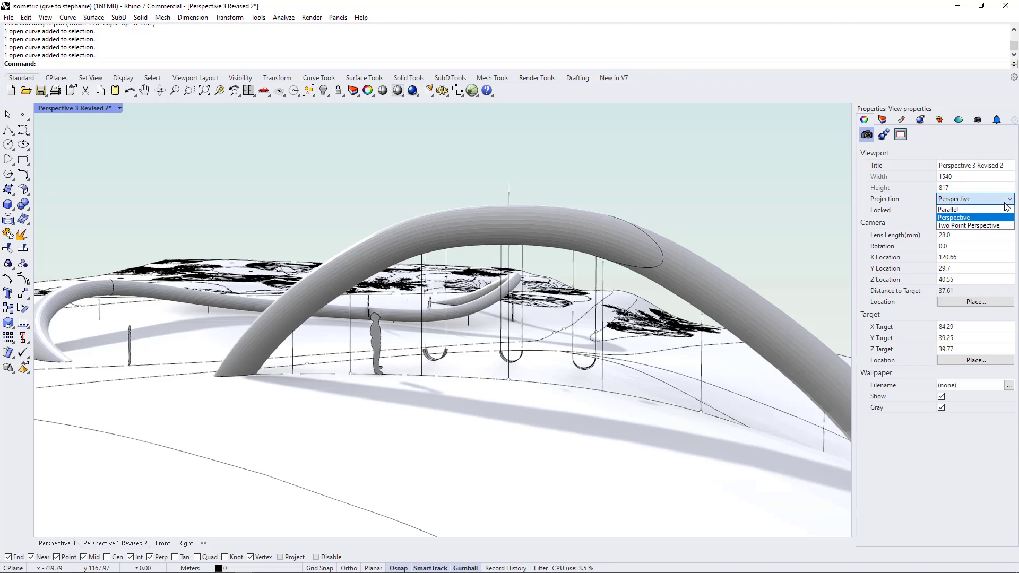
click(985, 226)
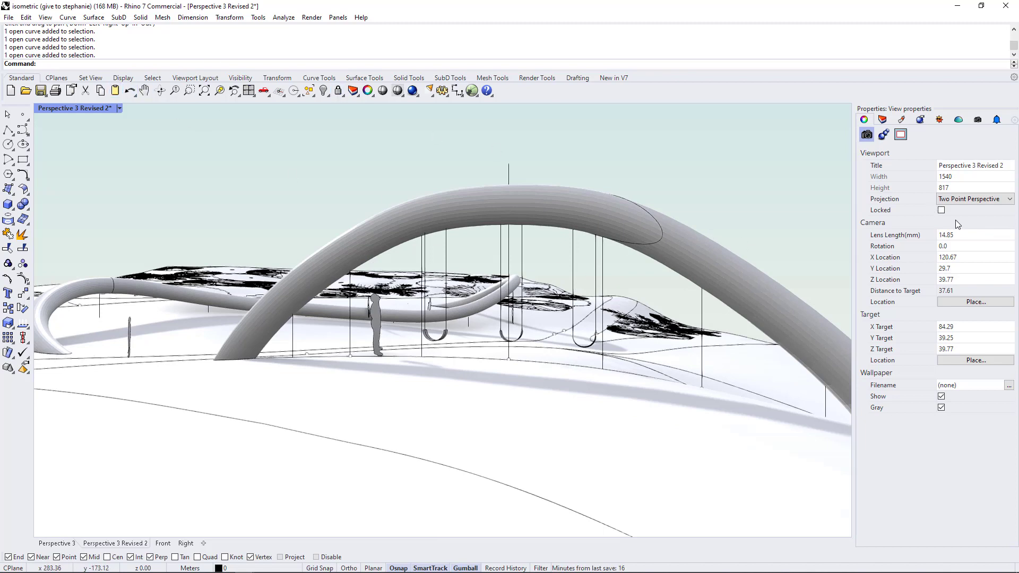
click(962, 236)
text(28)
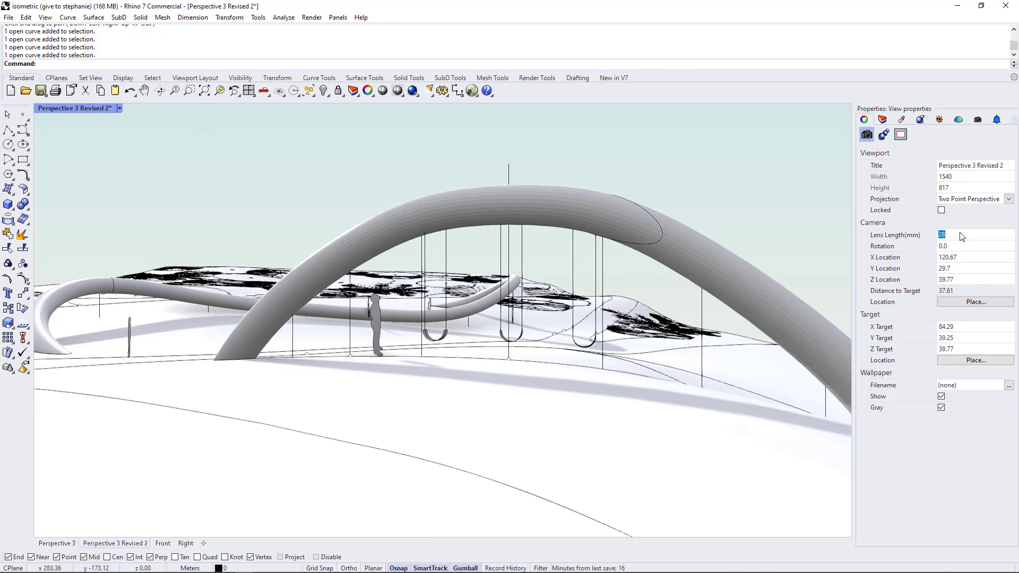
key(Return)
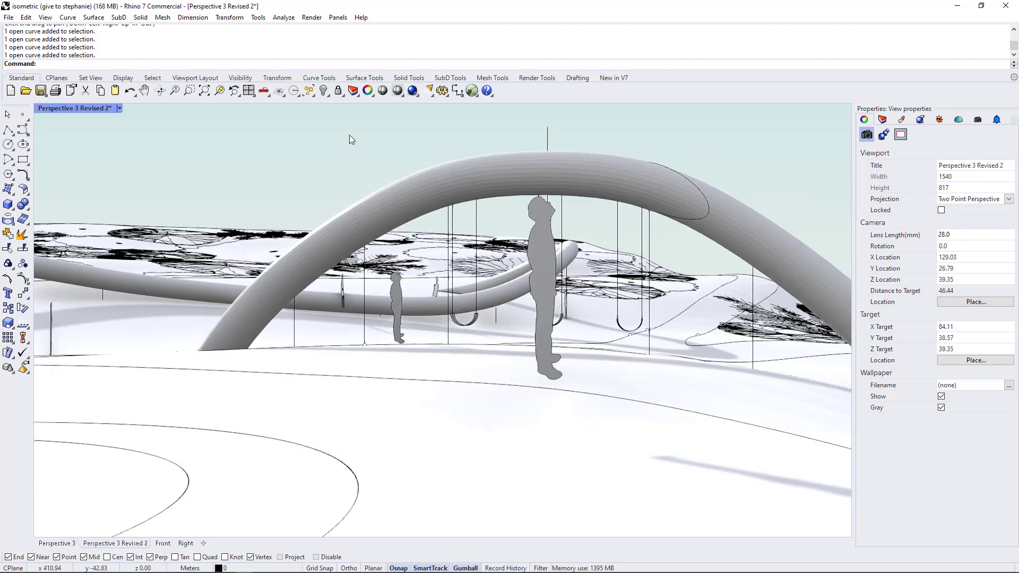
Lower the foreground figure along the gumball's blue axis and reframe with Zoom and Pan so it stands large beside the arch
click(543, 319)
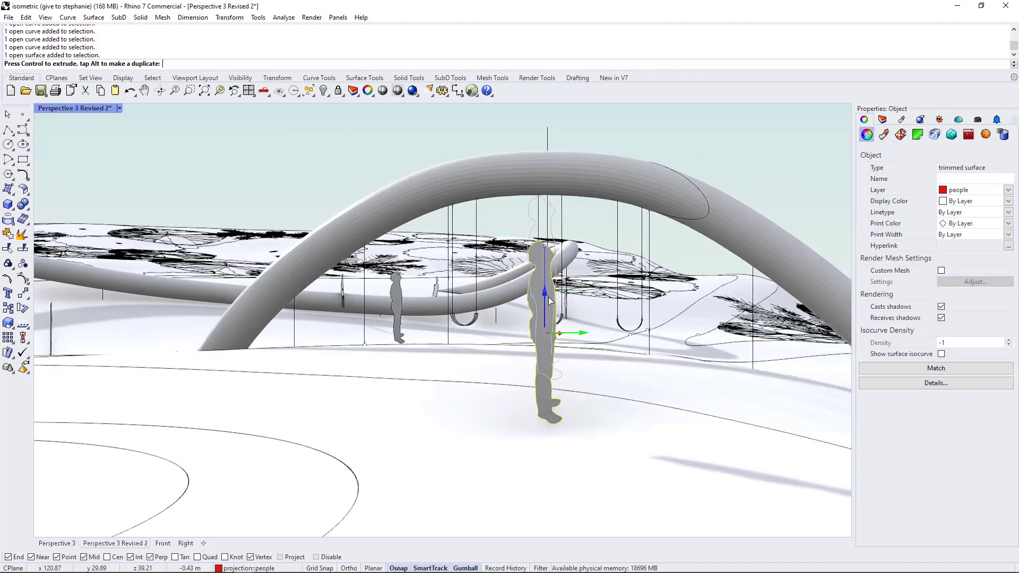
click(175, 91)
drag(443, 371, 443, 319)
click(175, 91)
drag(443, 371, 514, 236)
click(143, 91)
drag(456, 234, 466, 244)
key(Return)
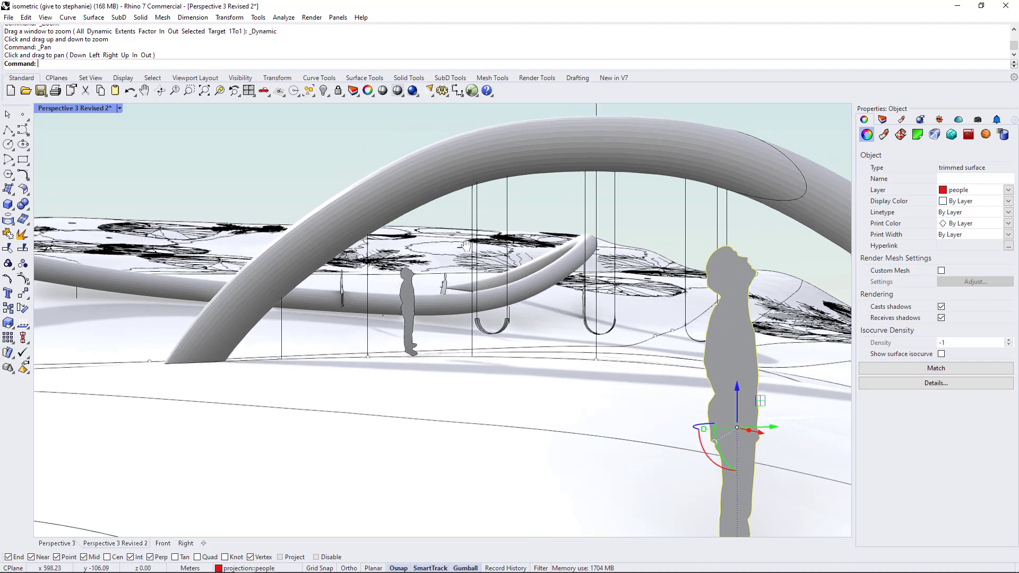
Overwrite the named view Perspective 3 Revised 2 with the current viewport, and check it by restoring Perspective 3 and switching back
click(978, 120)
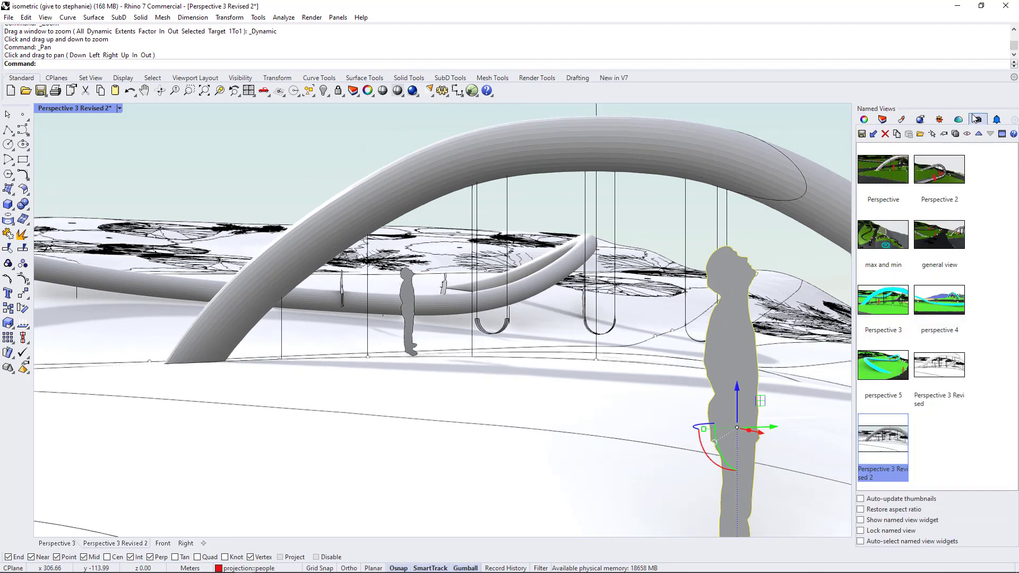
click(1014, 121)
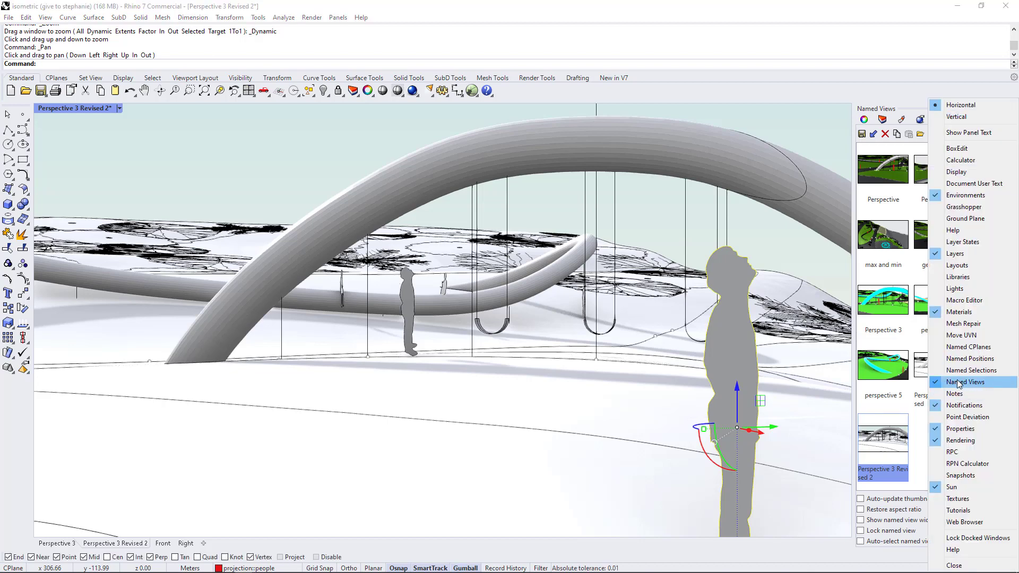
click(894, 93)
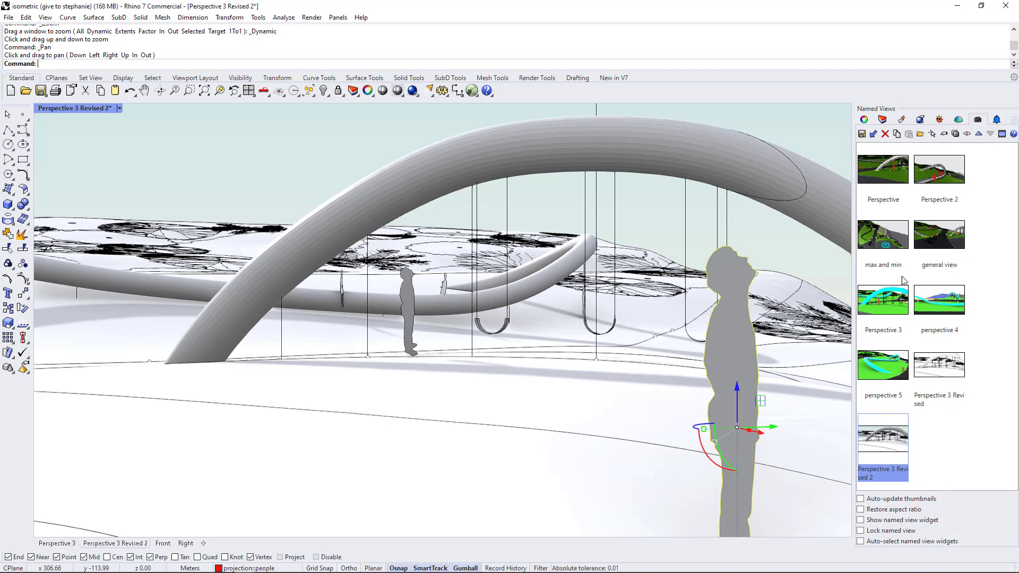
click(862, 133)
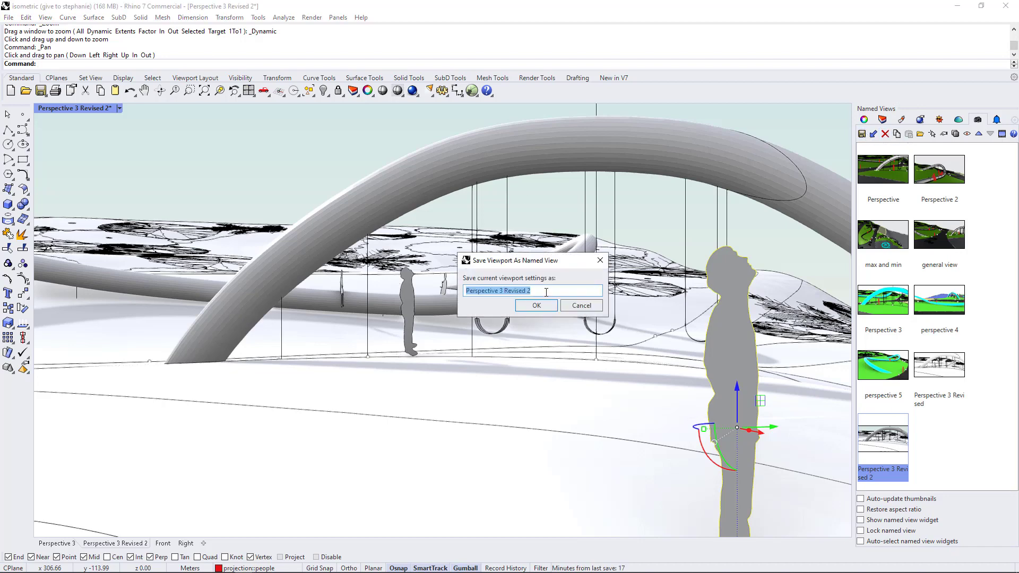
click(537, 306)
click(567, 317)
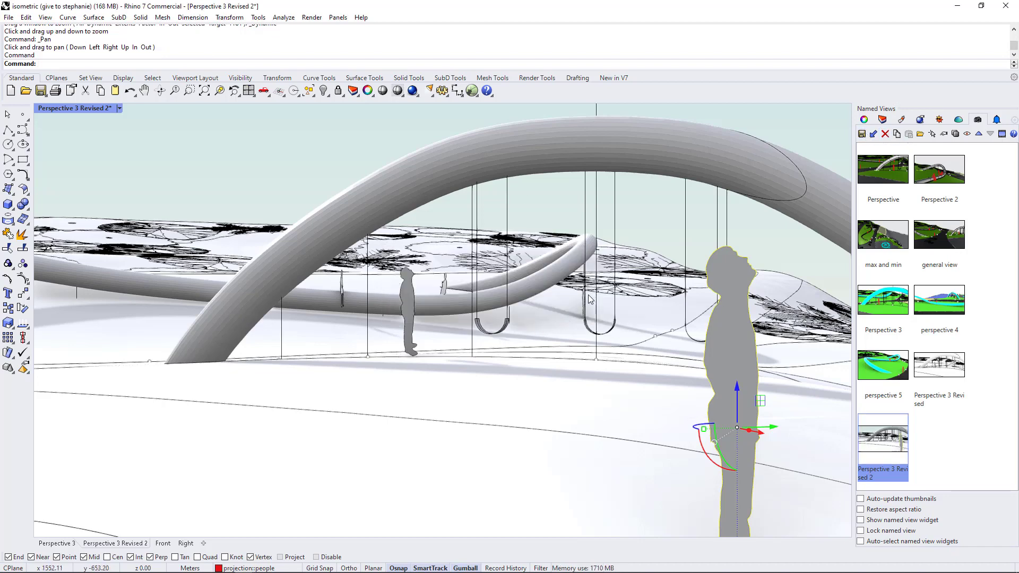
double_click(882, 306)
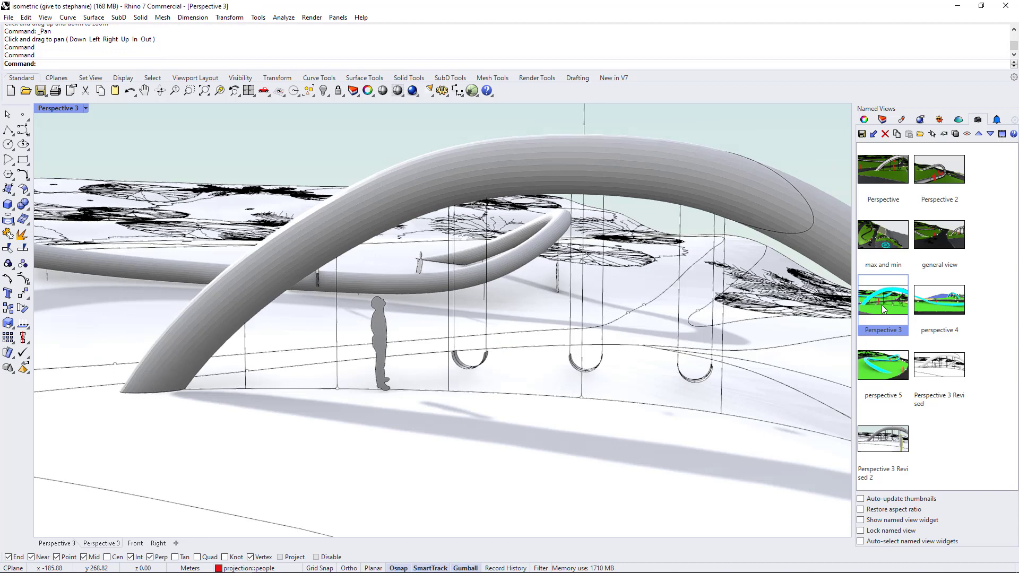
double_click(892, 440)
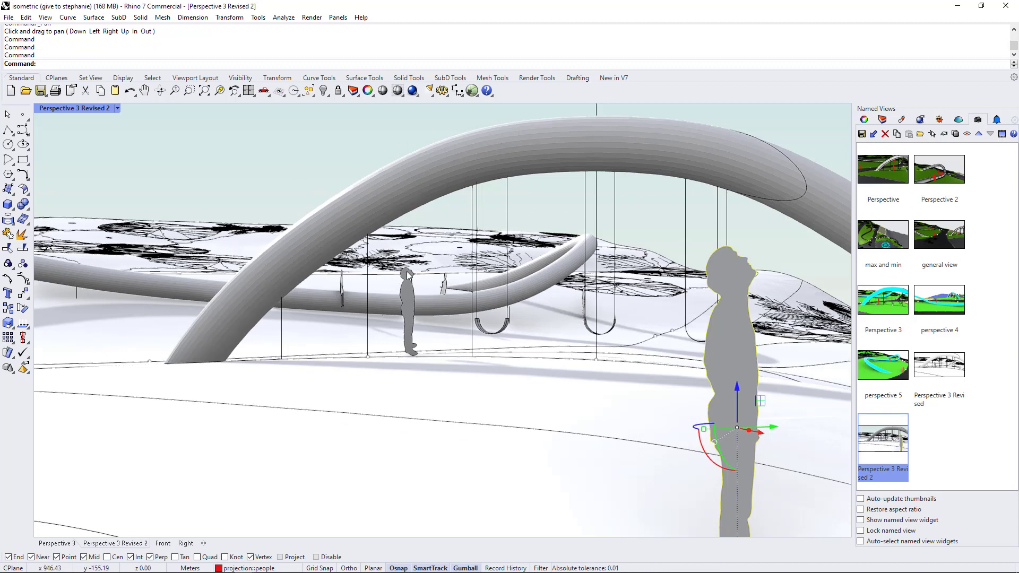
Render the Perspective 3 Revised 2 view with Rhino Render, check the file options for the image, and close the render window
click(921, 119)
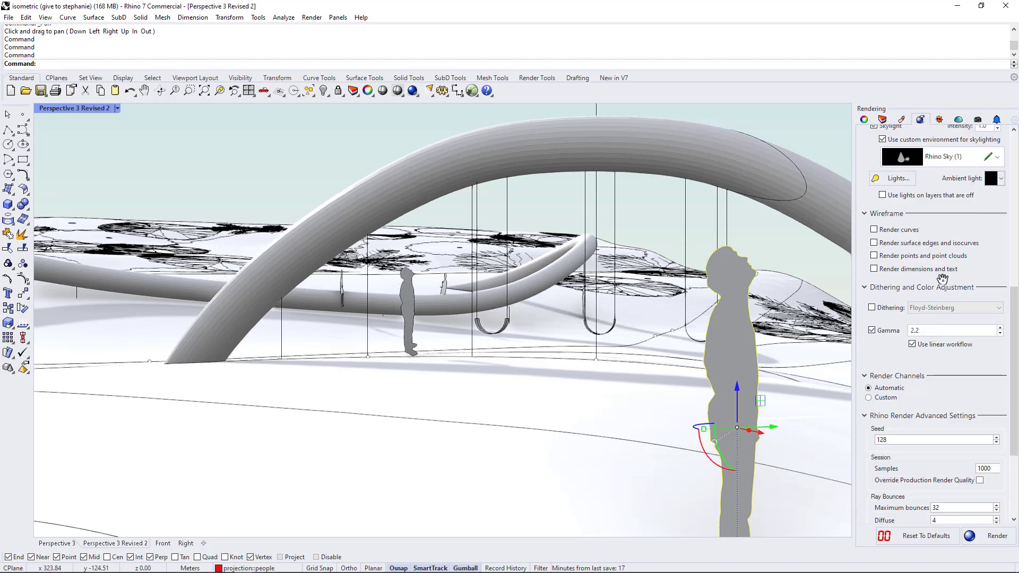
scroll(940, 281, down, 3)
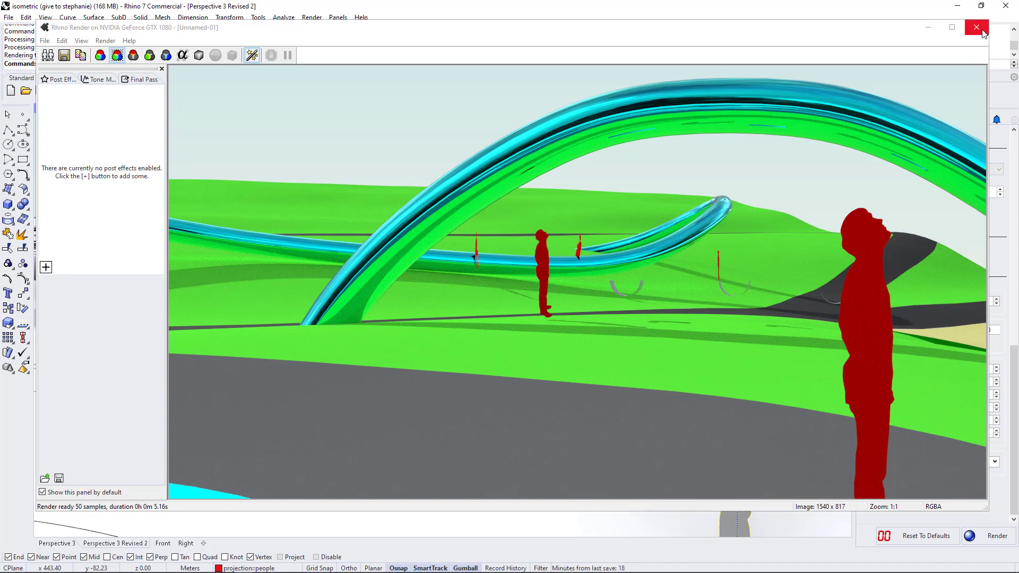
click(45, 41)
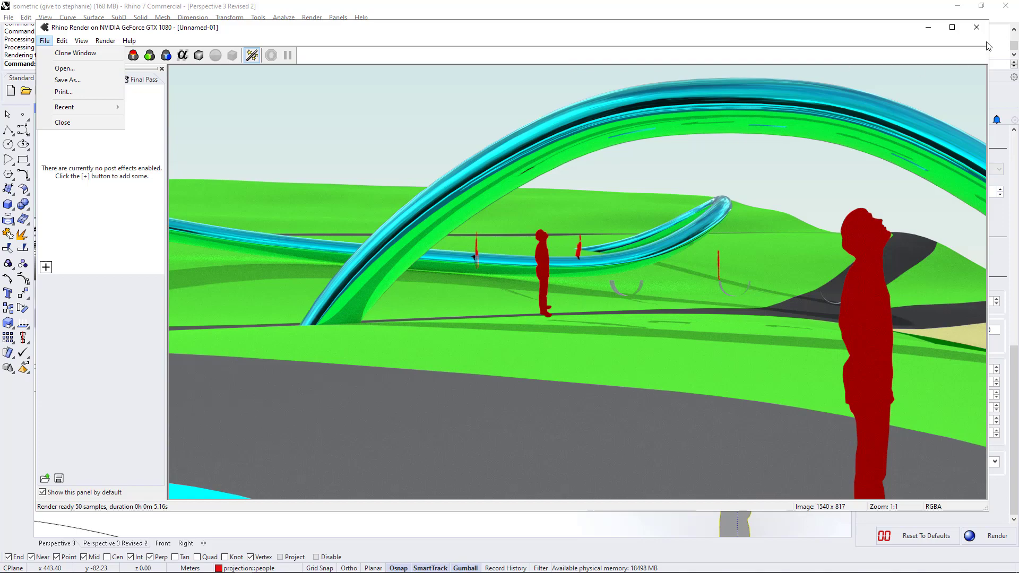
click(977, 27)
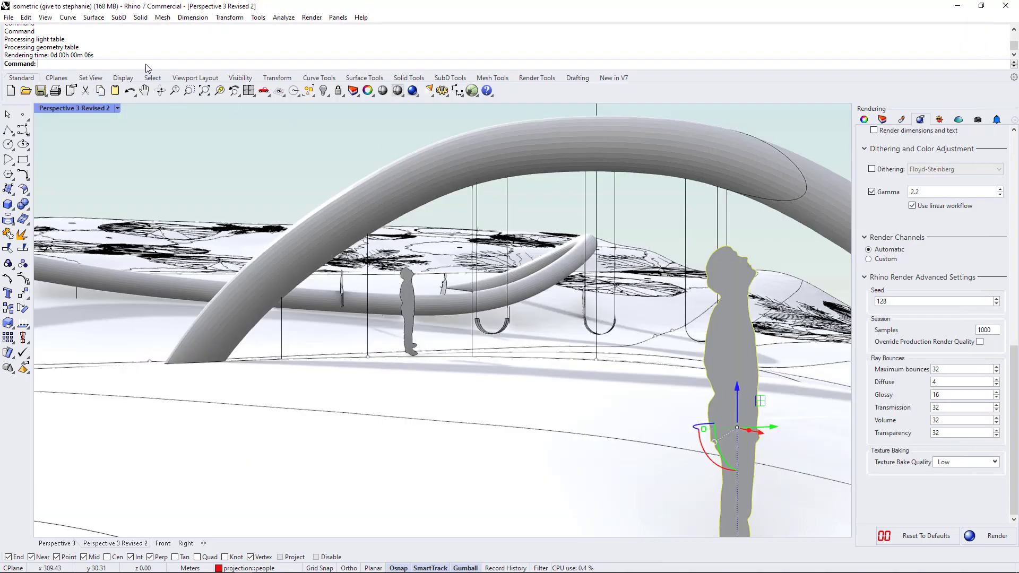
Run ViewCaptureToFile for the Perspective 3 Revised 2 view at a custom resolution of 3840 x 2160 pixels and accept the capture settings
text(ViewCaptureToFile)
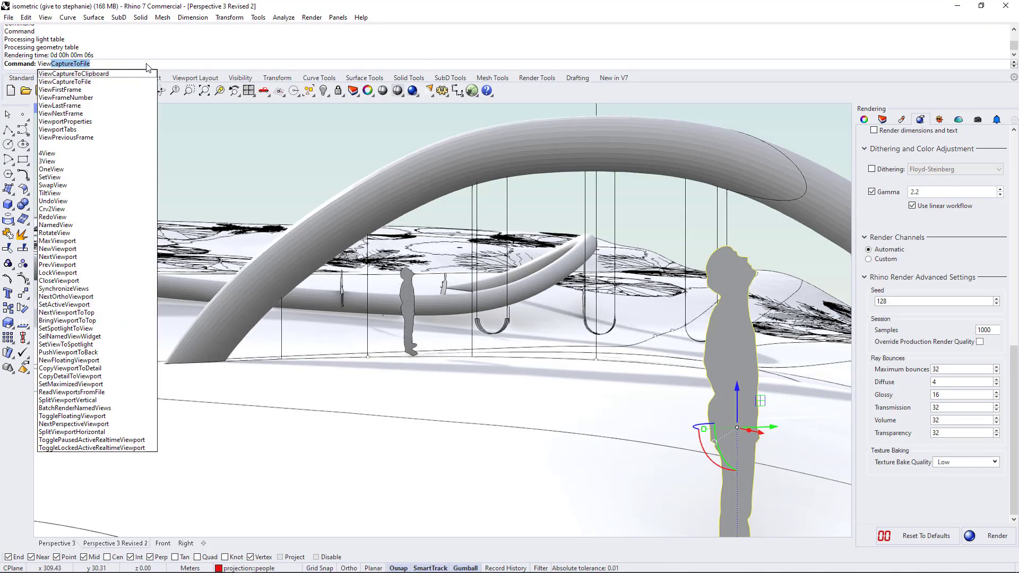
key(Return)
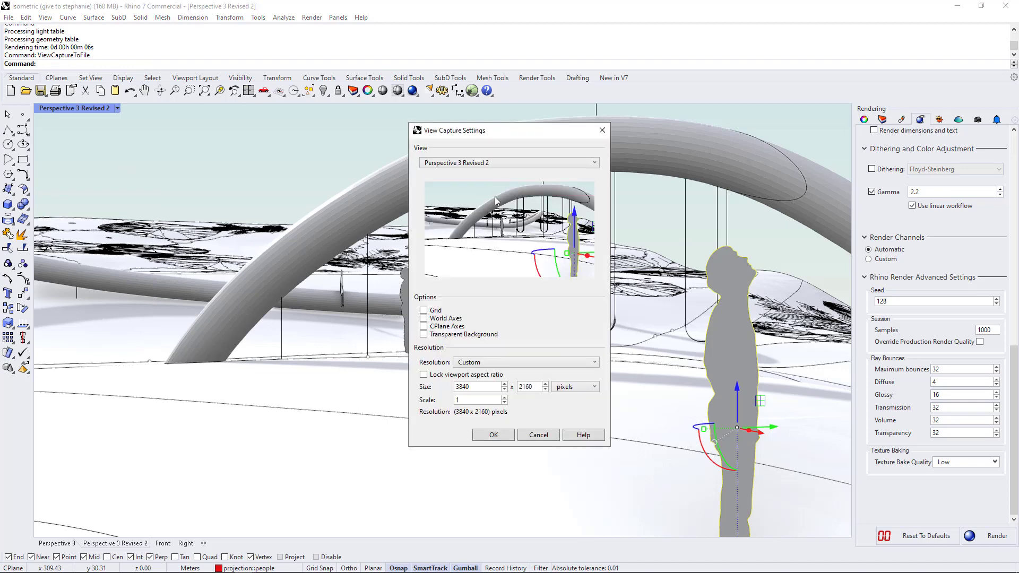
click(469, 164)
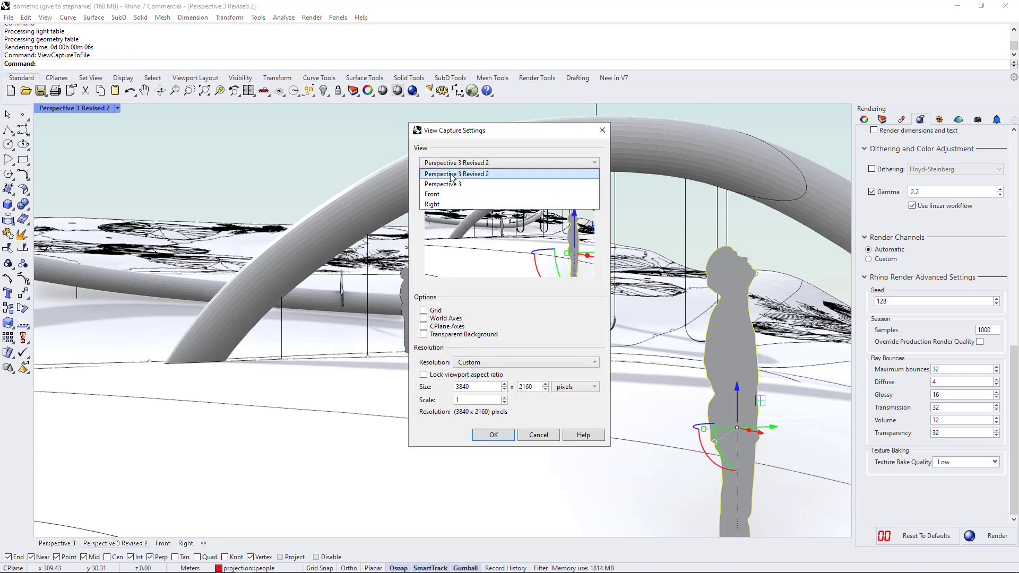
click(455, 174)
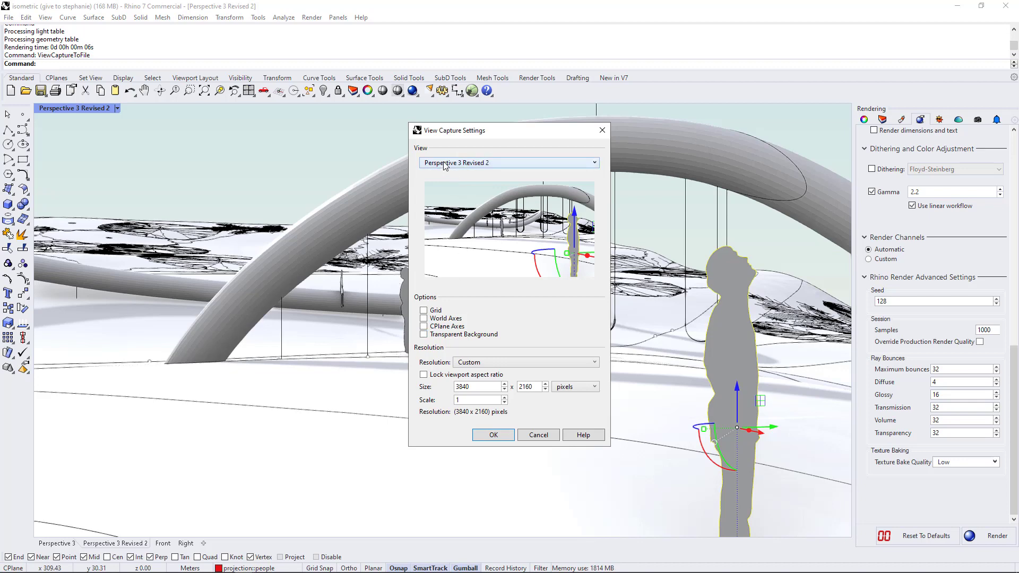
click(469, 366)
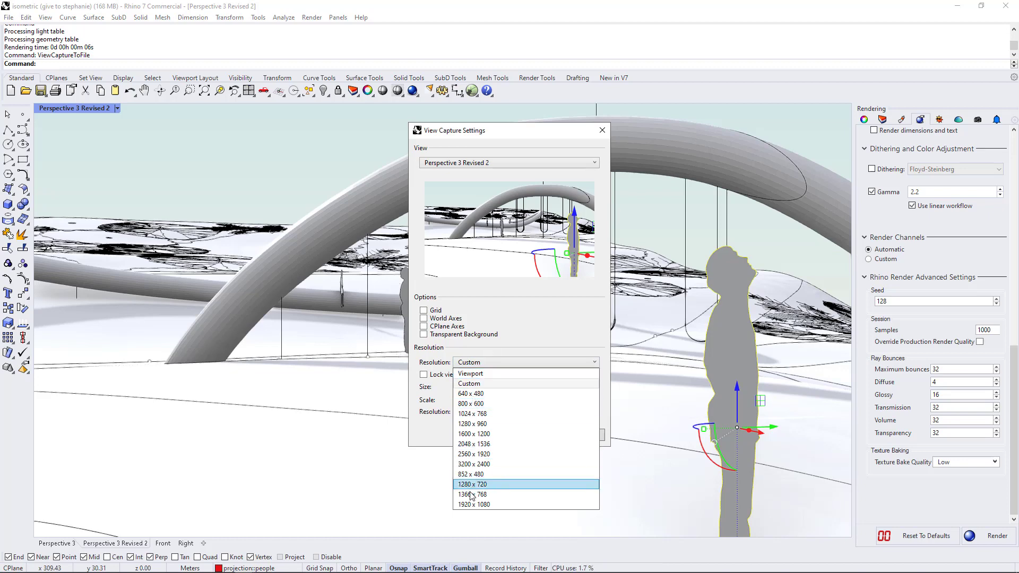
click(470, 384)
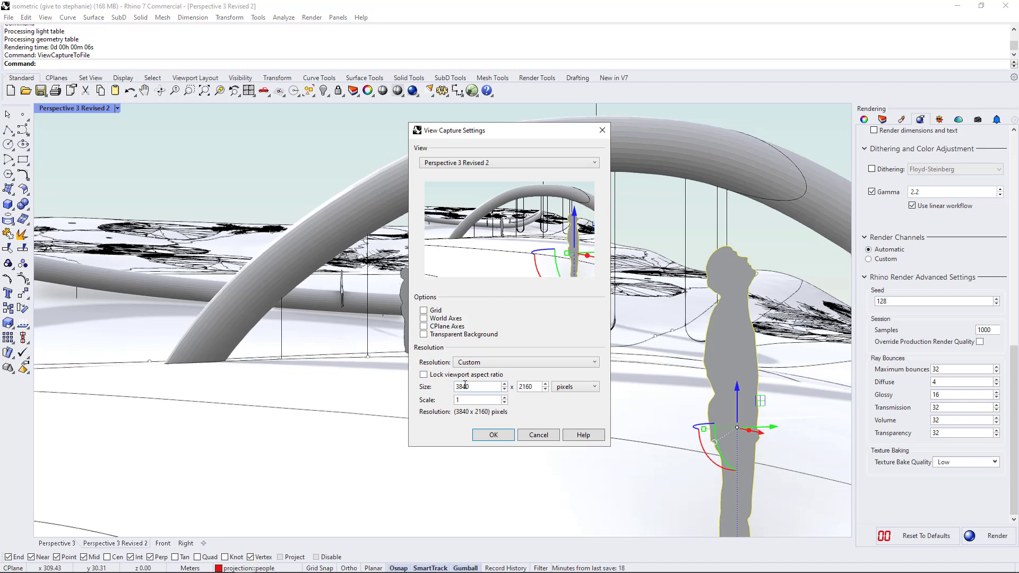
click(476, 362)
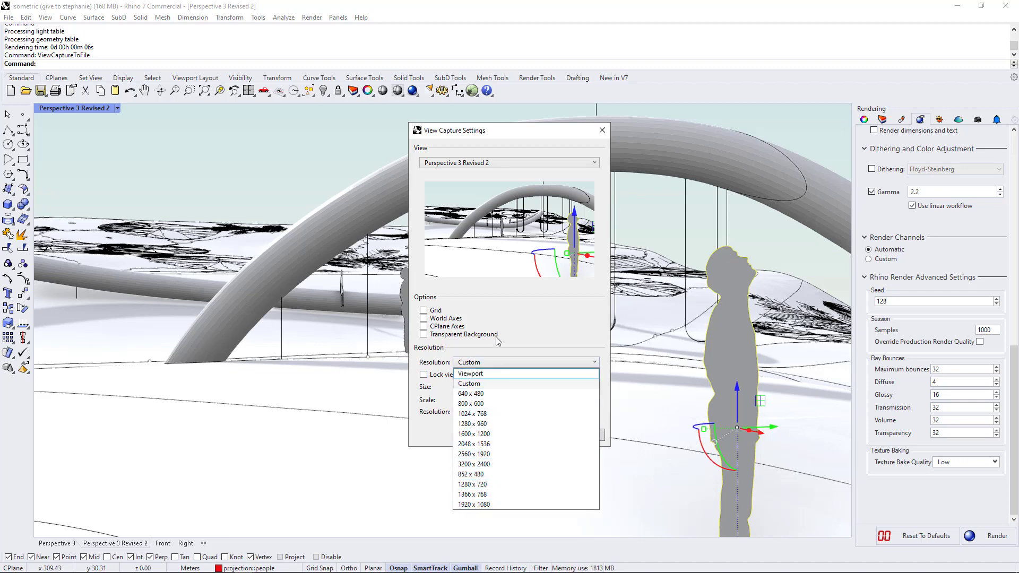
click(566, 333)
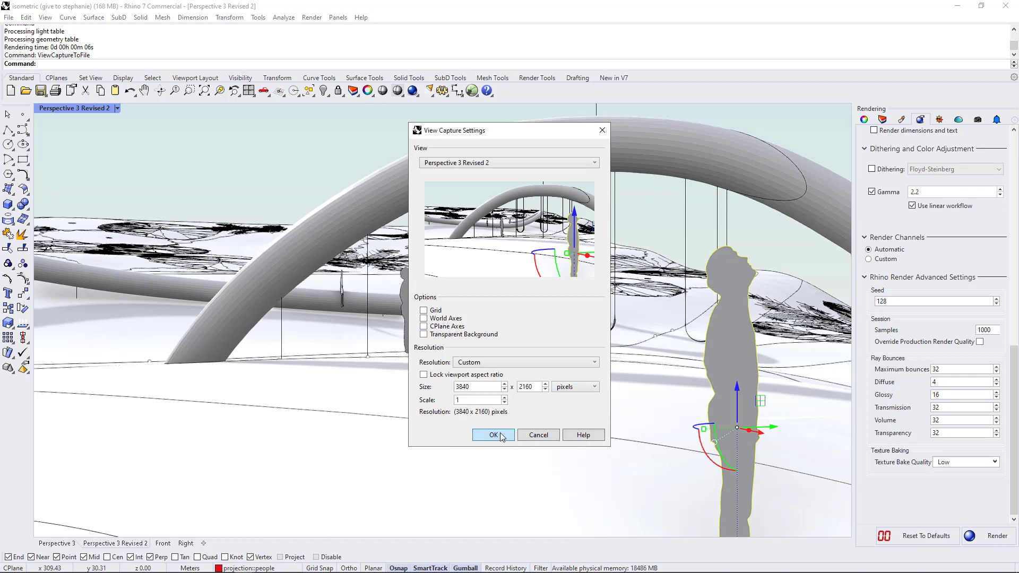
click(494, 435)
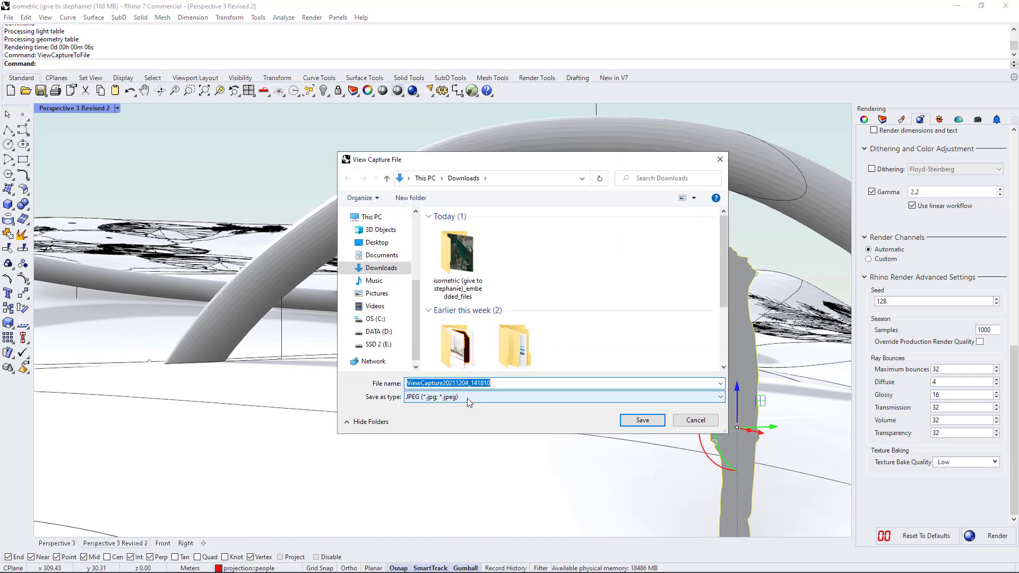
Choose JPEG as the file type for the view capture in the Downloads folder
click(450, 398)
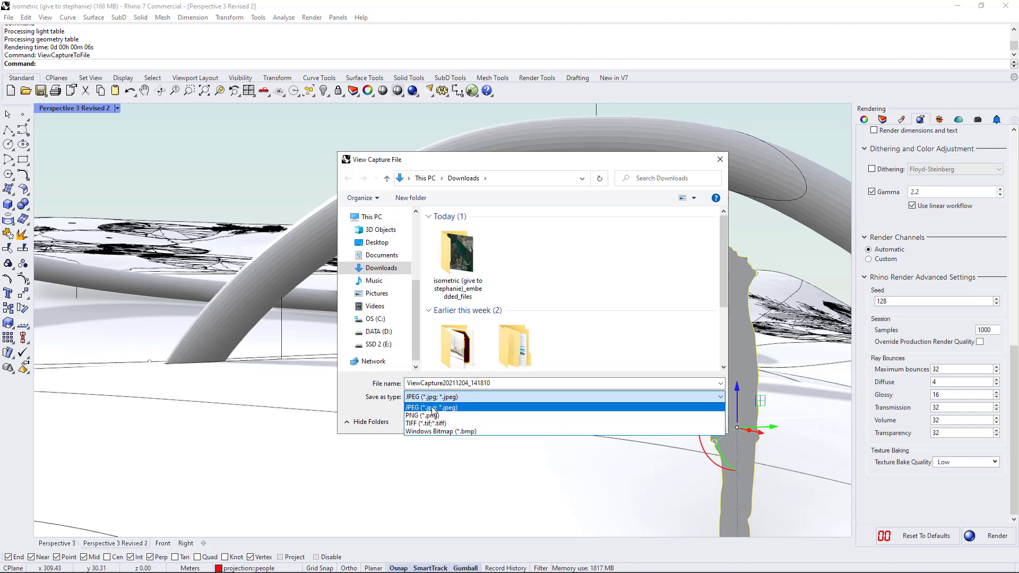
click(426, 407)
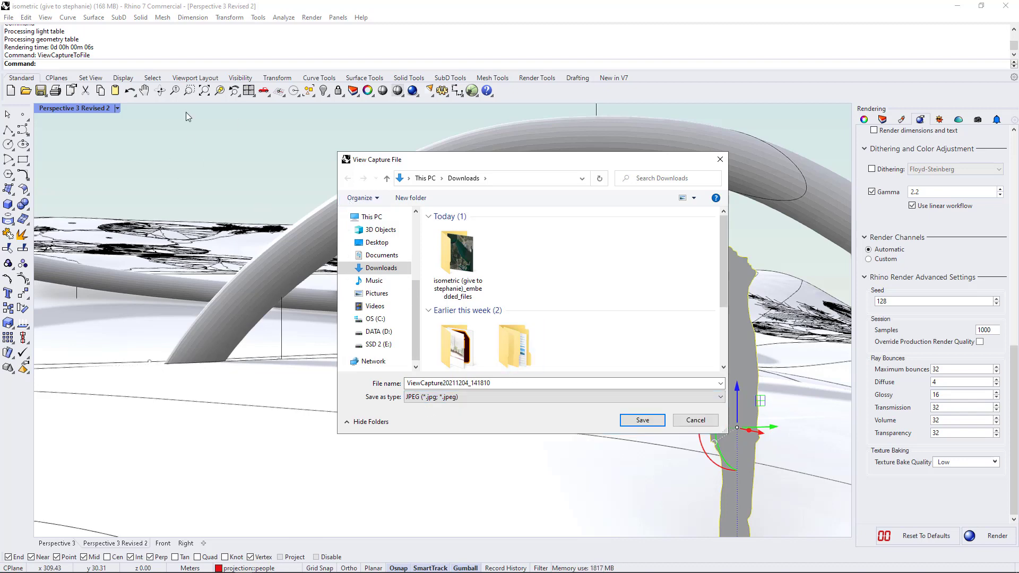